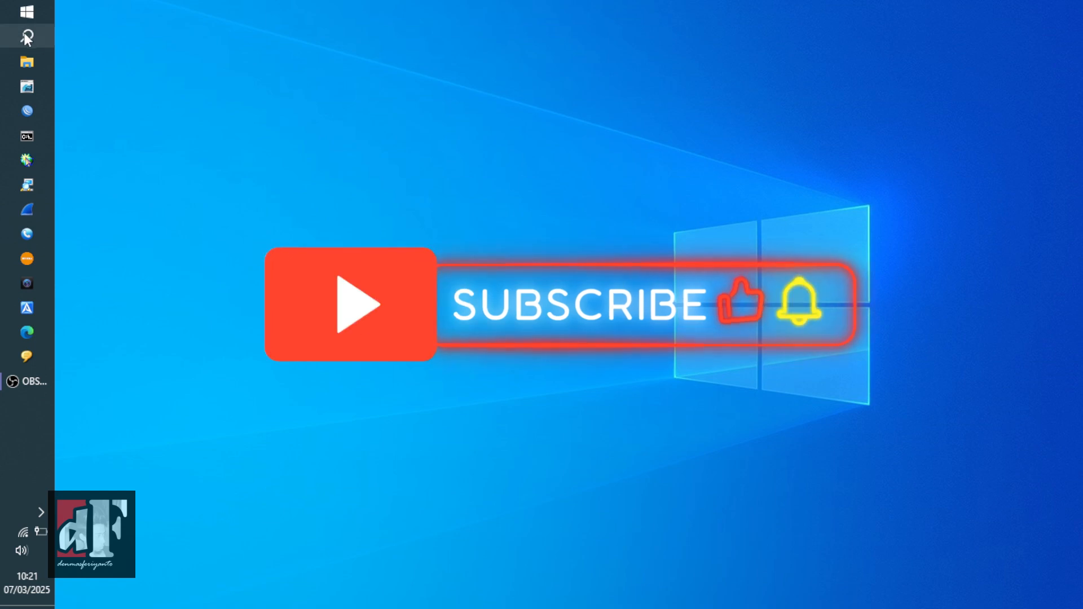
- Open Windows Search from the taskbar
left_click(26, 37)
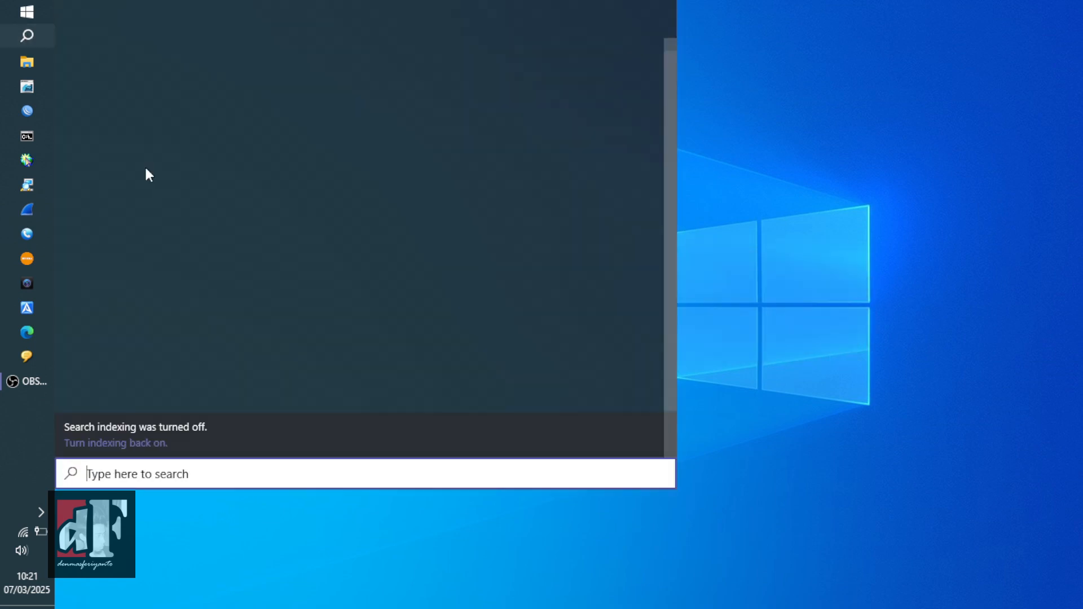
- Open the network adapter list from Control Panel's Network and Sharing Center, then close that center
type("control")
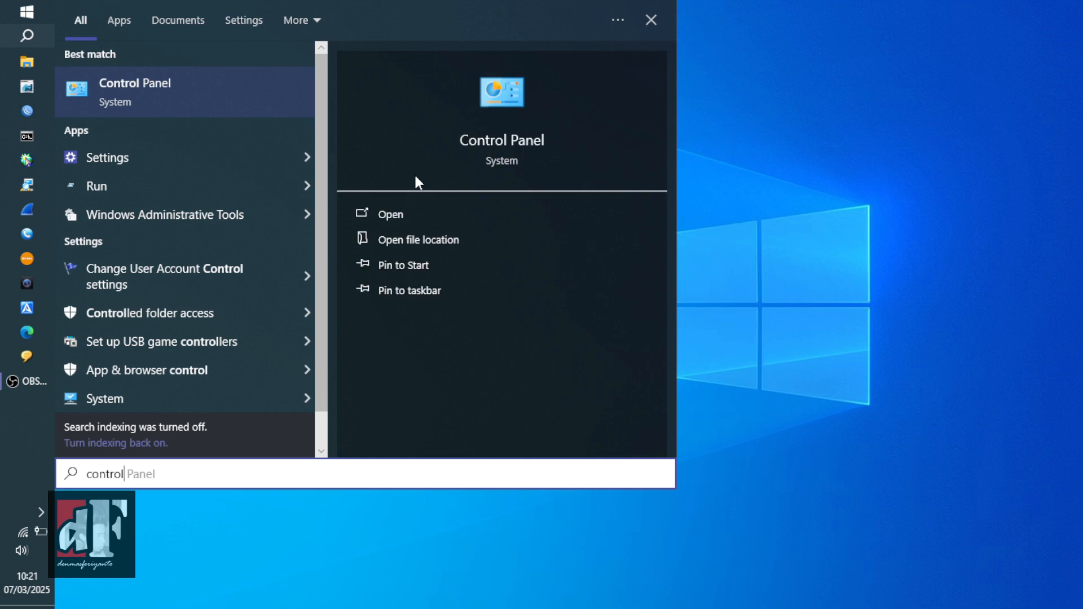
left_click(400, 215)
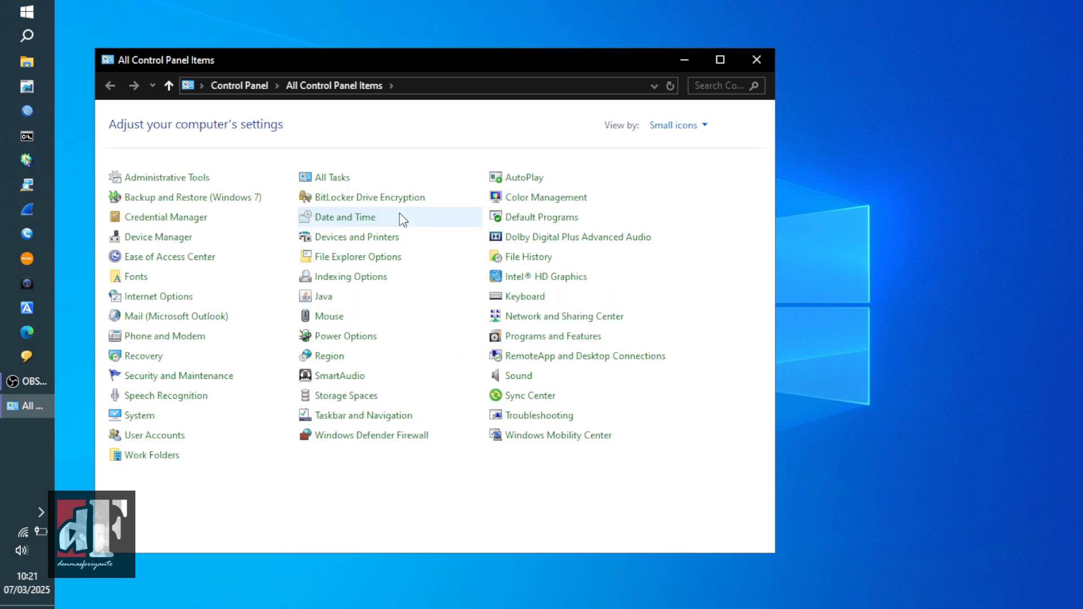
left_click(537, 323)
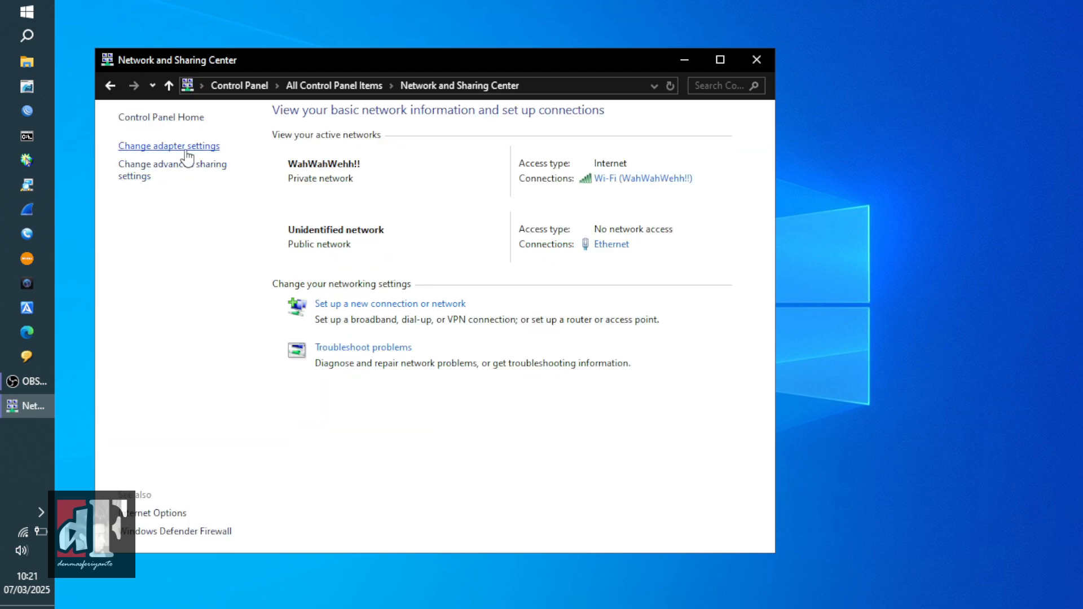
left_click(187, 148)
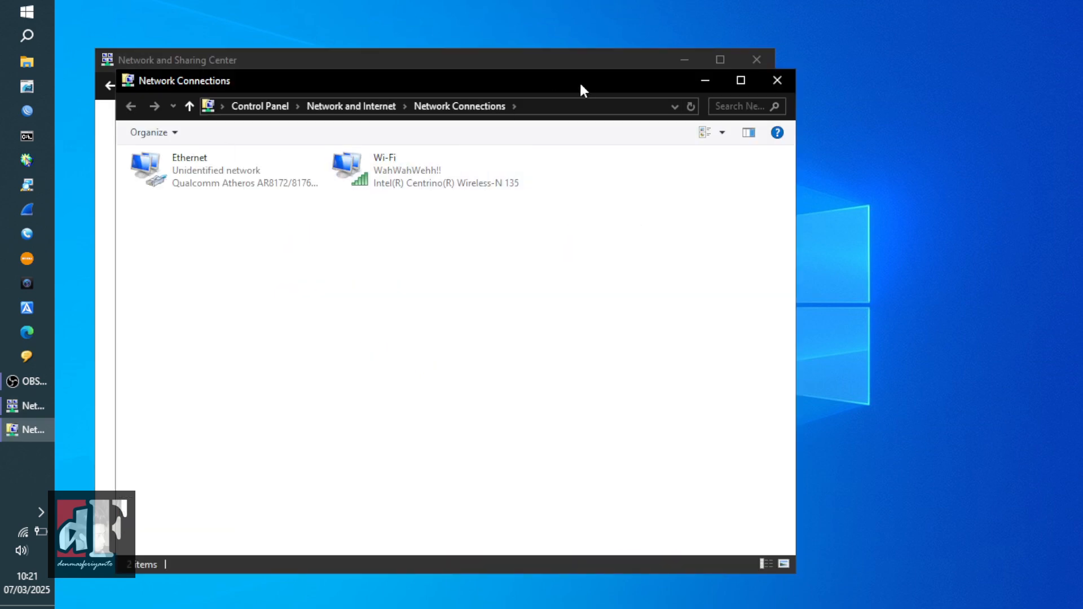
left_click(757, 59)
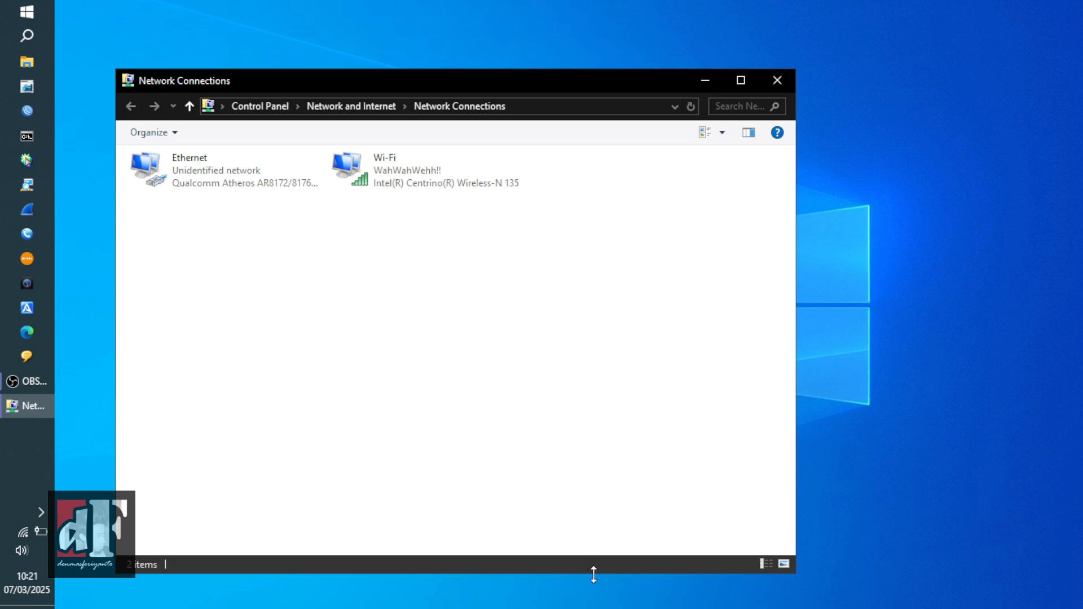
- Resize the Network Connections window to a compact size and select the Ethernet adapter
left_click_drag(590, 570, 576, 284)
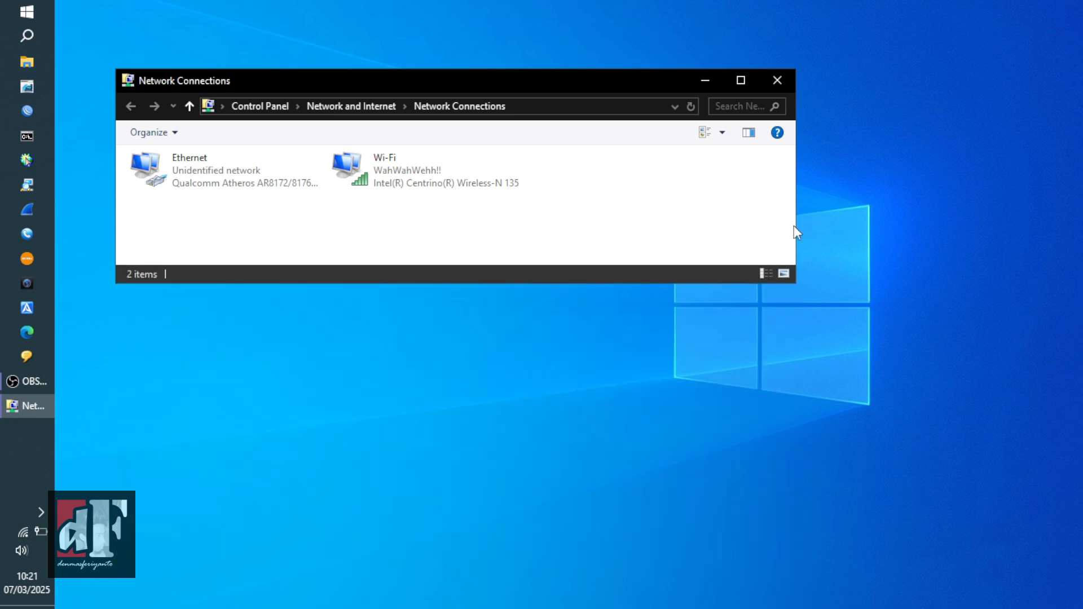
left_click_drag(795, 222, 566, 224)
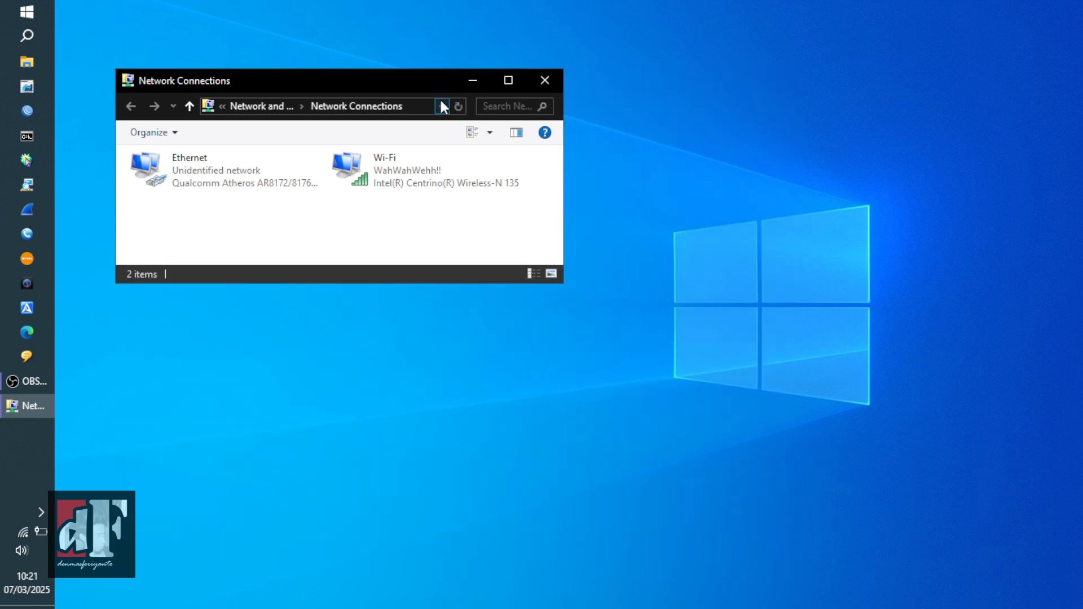
left_click_drag(431, 84, 413, 86)
left_click(168, 175)
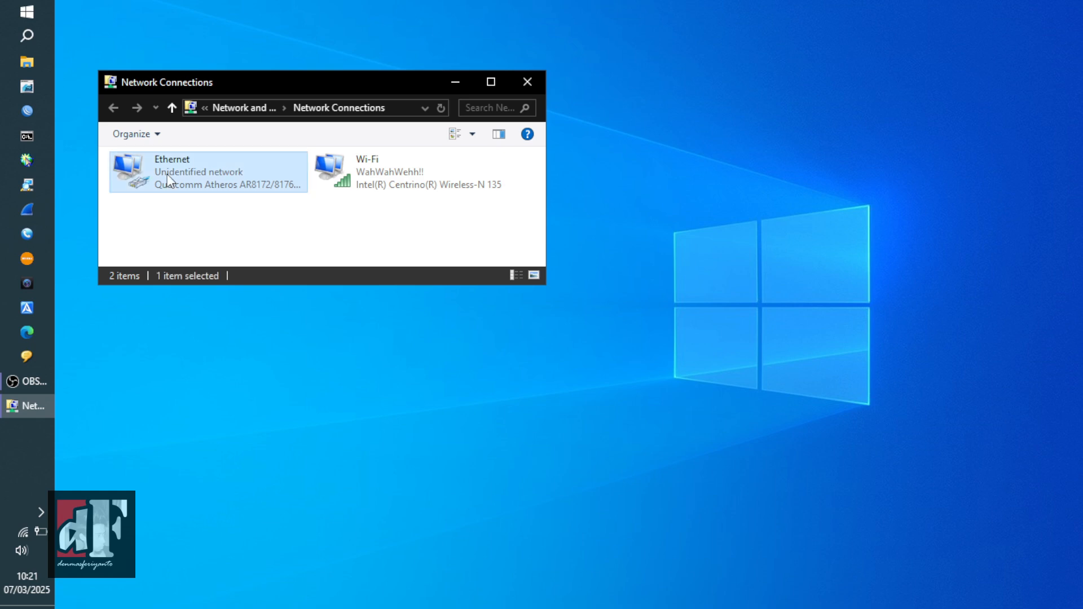
- Open the Internet Protocol Version 4 (TCP/IPv4) properties of the Ethernet adapter
right_click(167, 174)
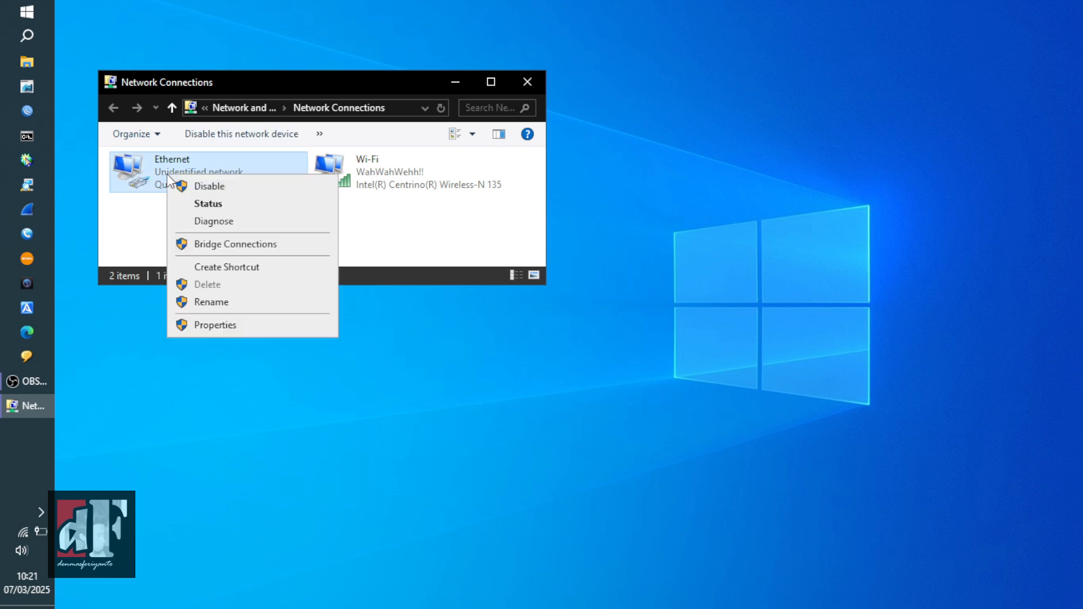
left_click(235, 326)
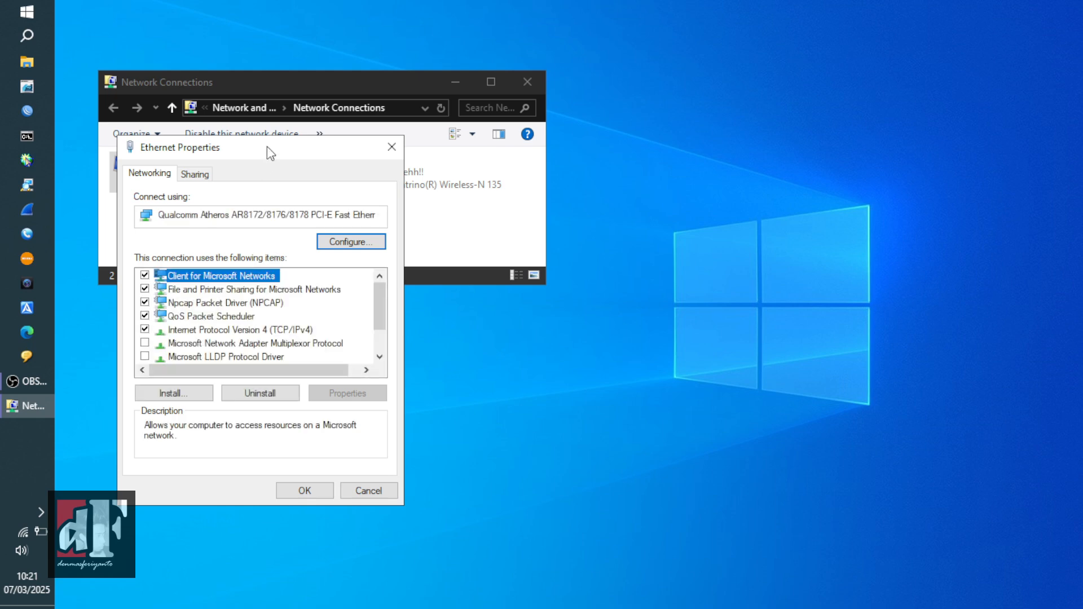
left_click_drag(265, 147, 408, 149)
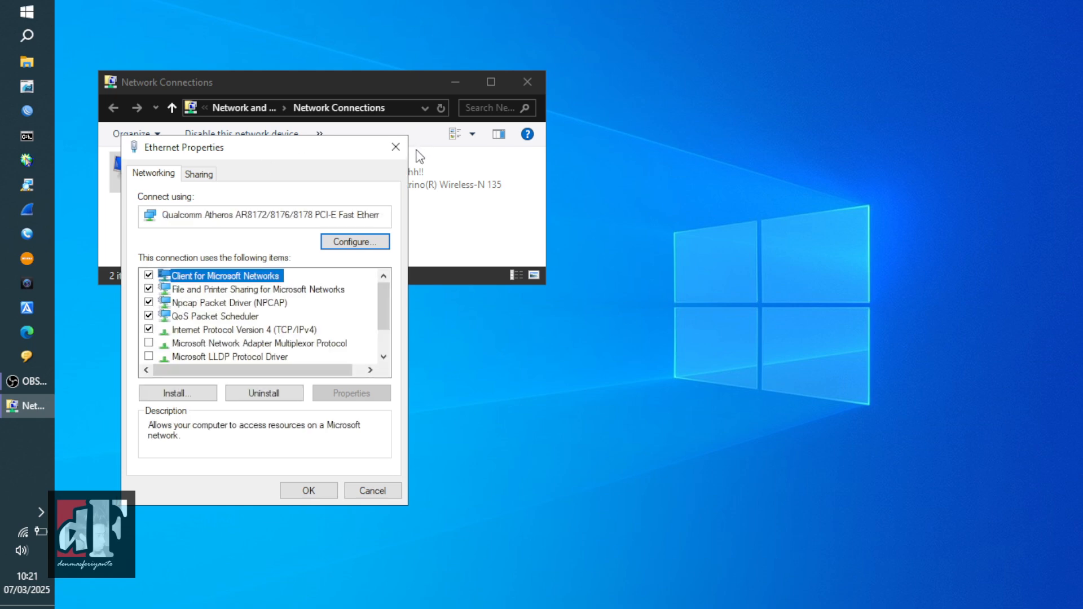
left_click_drag(329, 148, 168, 209)
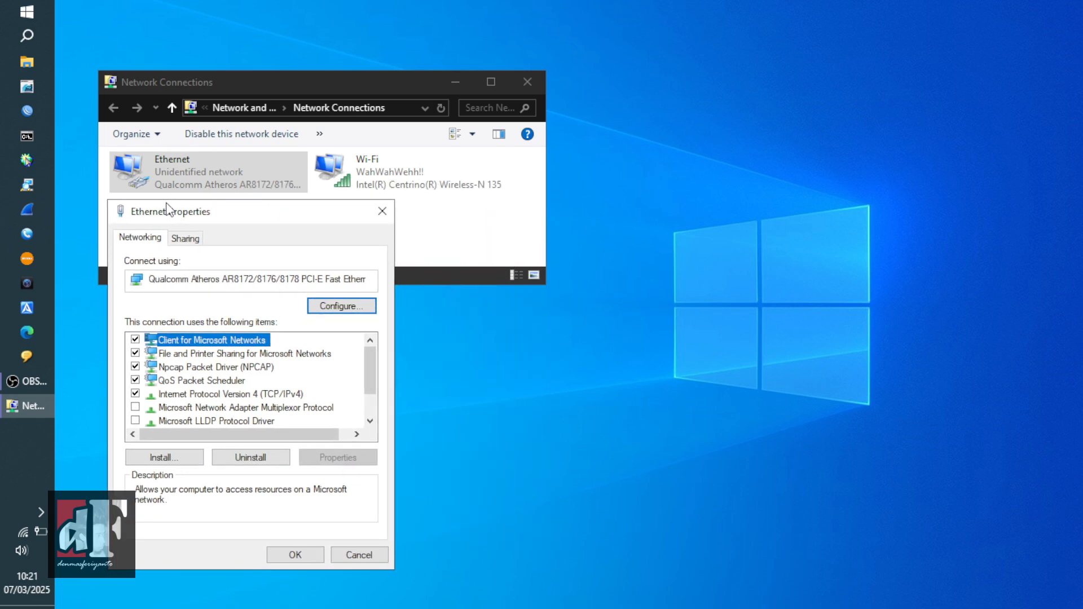
left_click(247, 398)
left_click(326, 457)
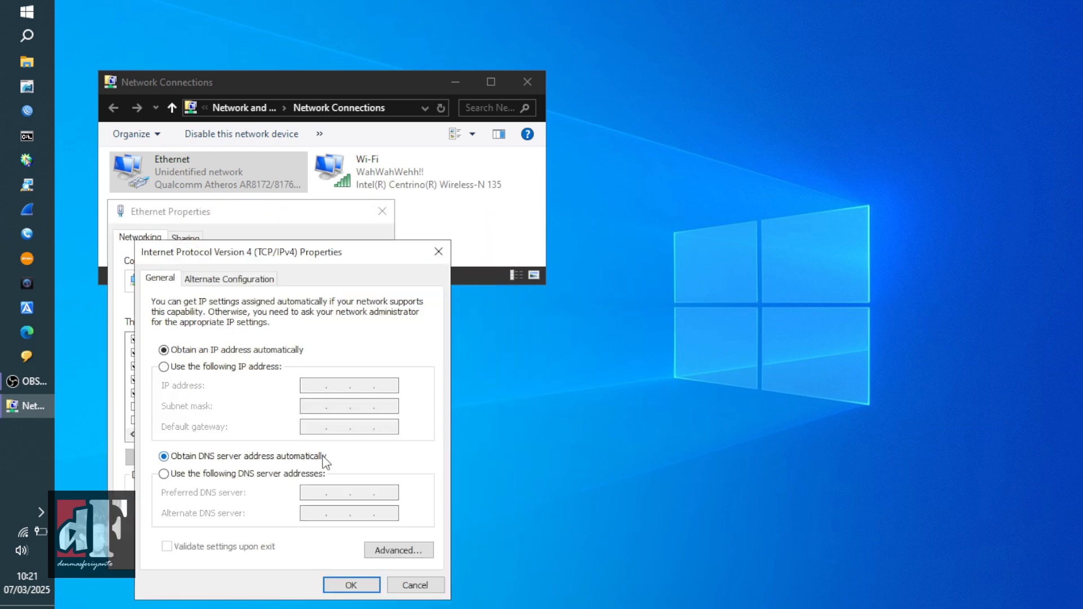
left_click_drag(283, 256, 458, 221)
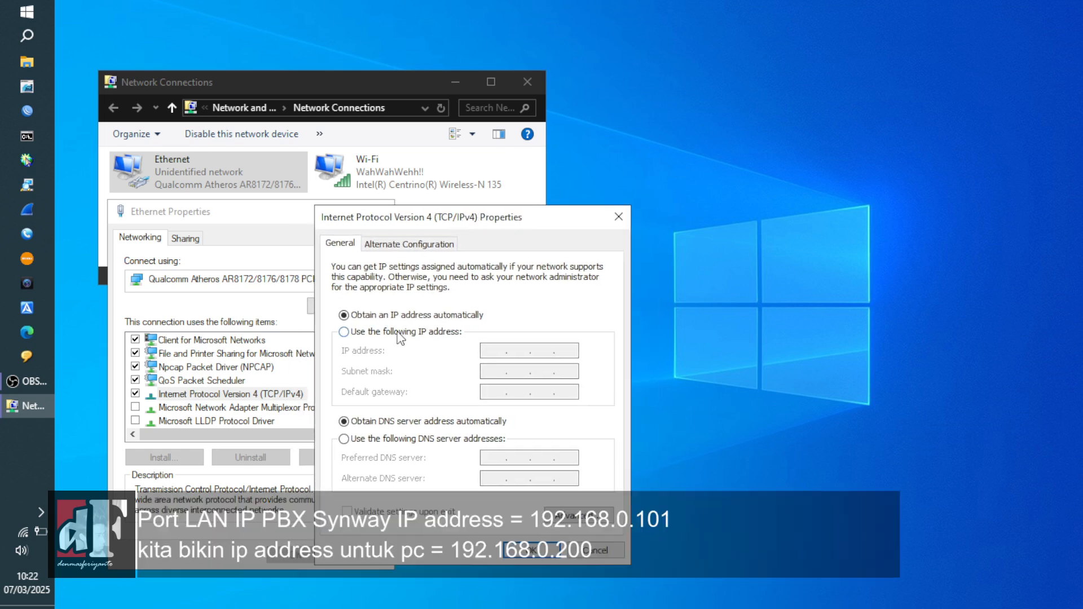
- Assign static IP 192.168.0.200 with subnet mask 255.255.255.0 and apply it
left_click(402, 333)
left_click(492, 350)
type("192 . ")
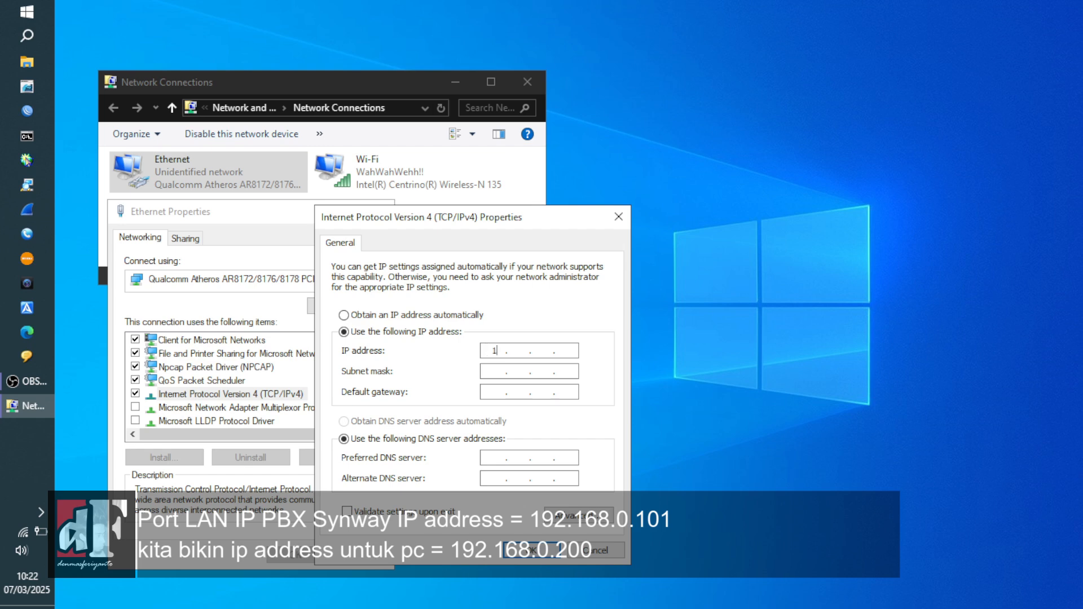
type("168 . 0 . 200")
key("Tab")
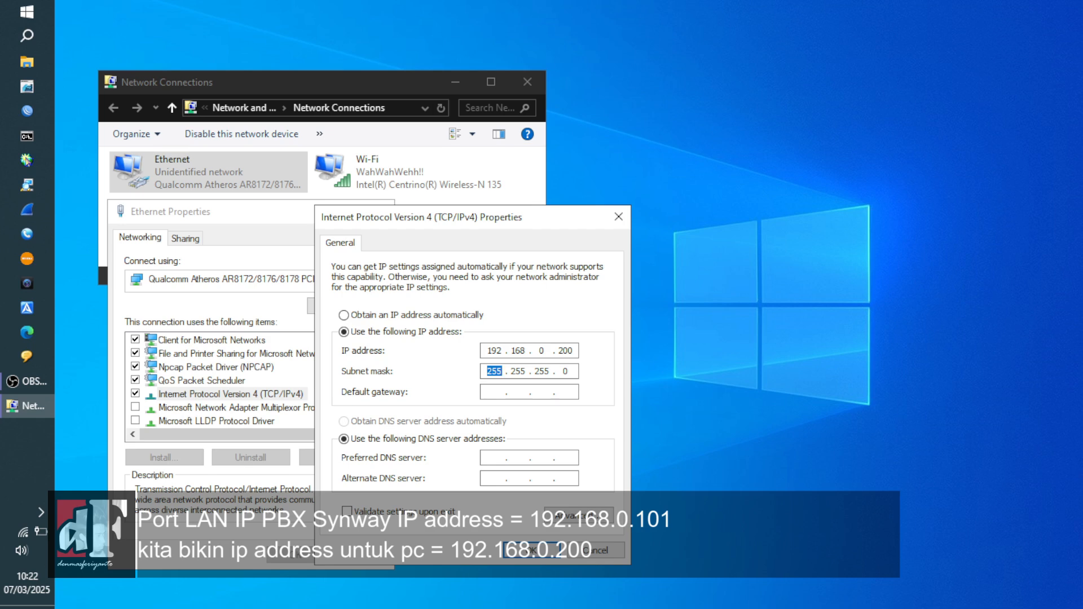
left_click(530, 551)
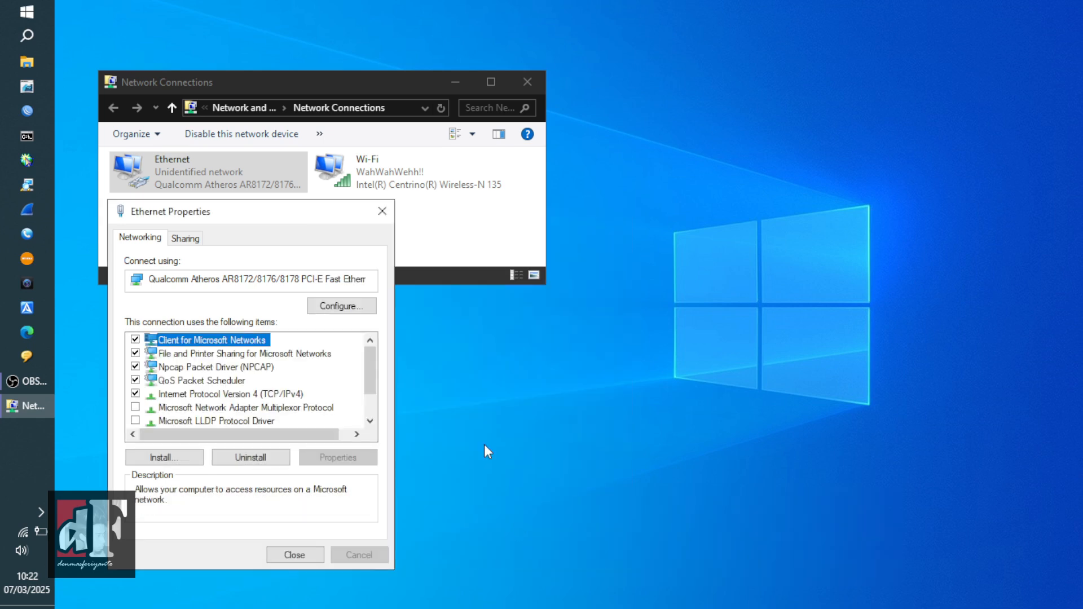
left_click(35, 138)
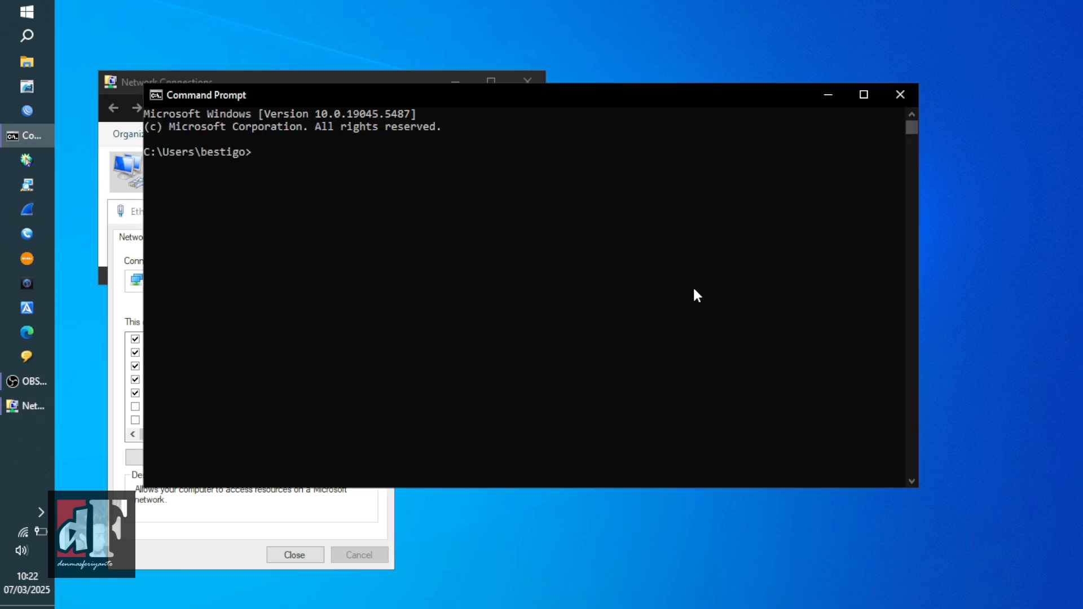
- Resize the Command Prompt window to a smaller, narrower size
left_click_drag(693, 286, 855, 313)
left_click(881, 317)
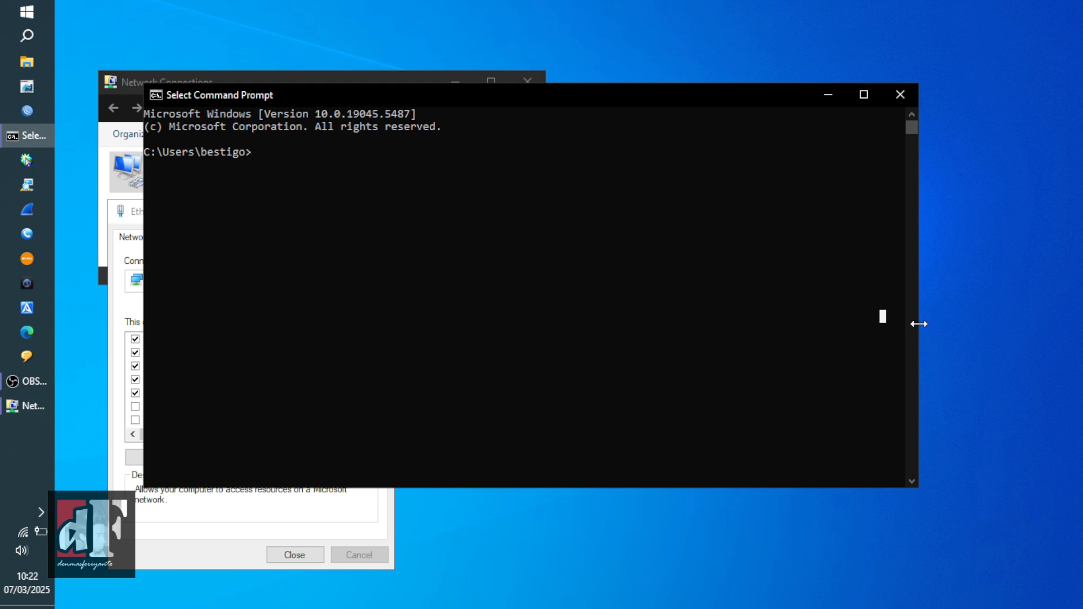
left_click_drag(920, 324, 520, 305)
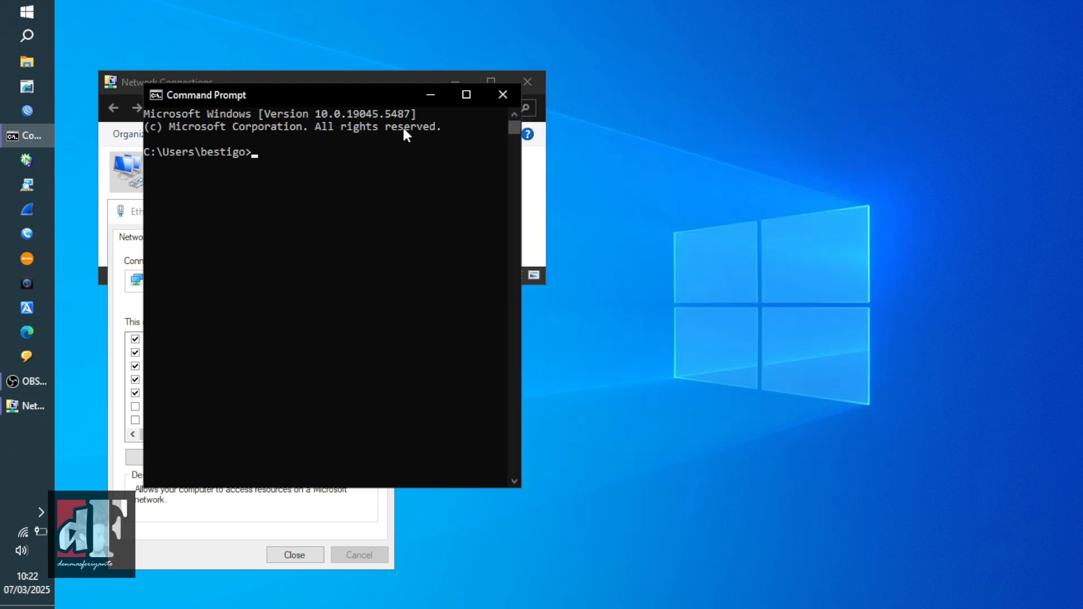
left_click_drag(359, 89, 632, 84)
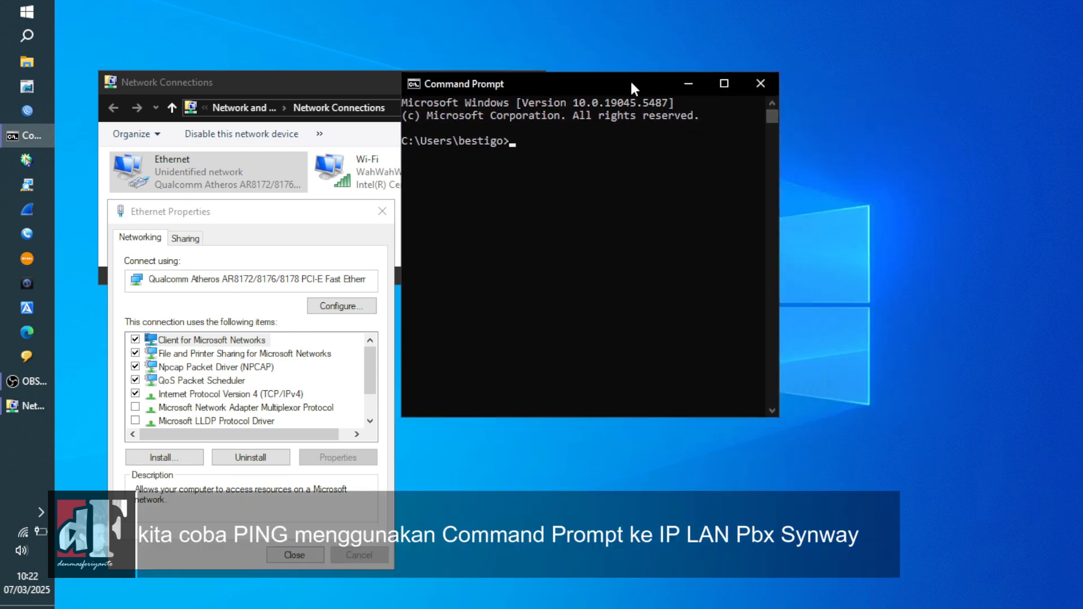
- Run 'ping 192.168.0.101 -t' and stop it after 9 of 9 replies
left_click(608, 179)
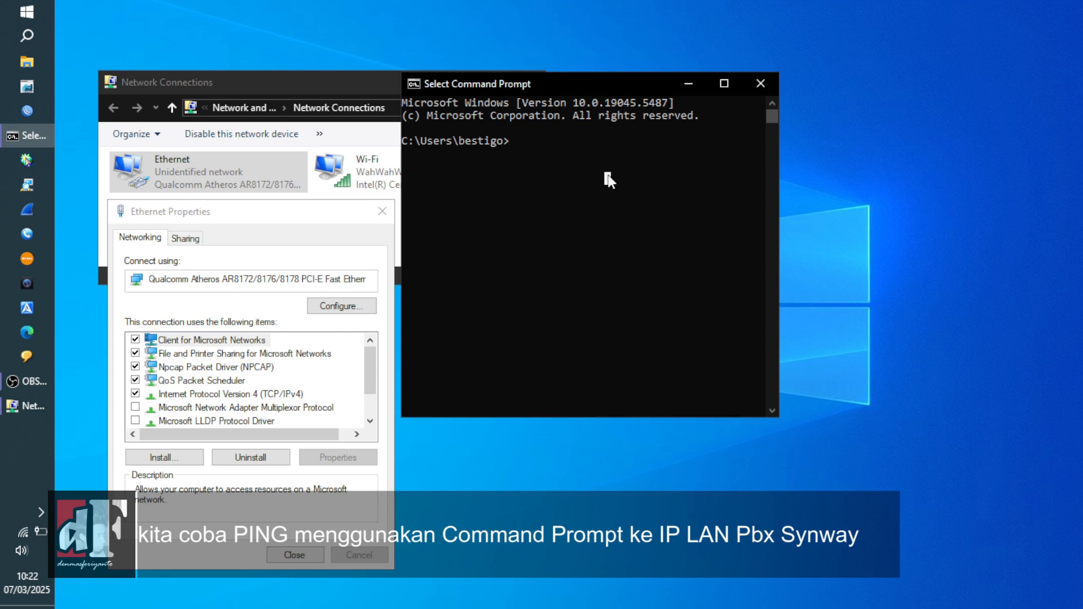
type("ping 192")
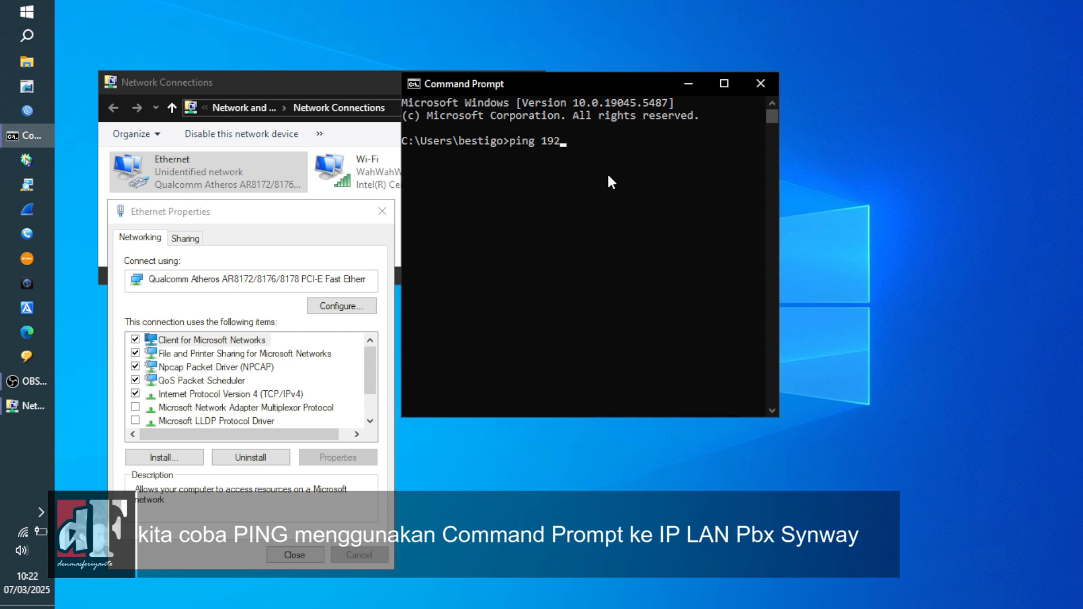
type(".168.0.101 -t")
key("Return")
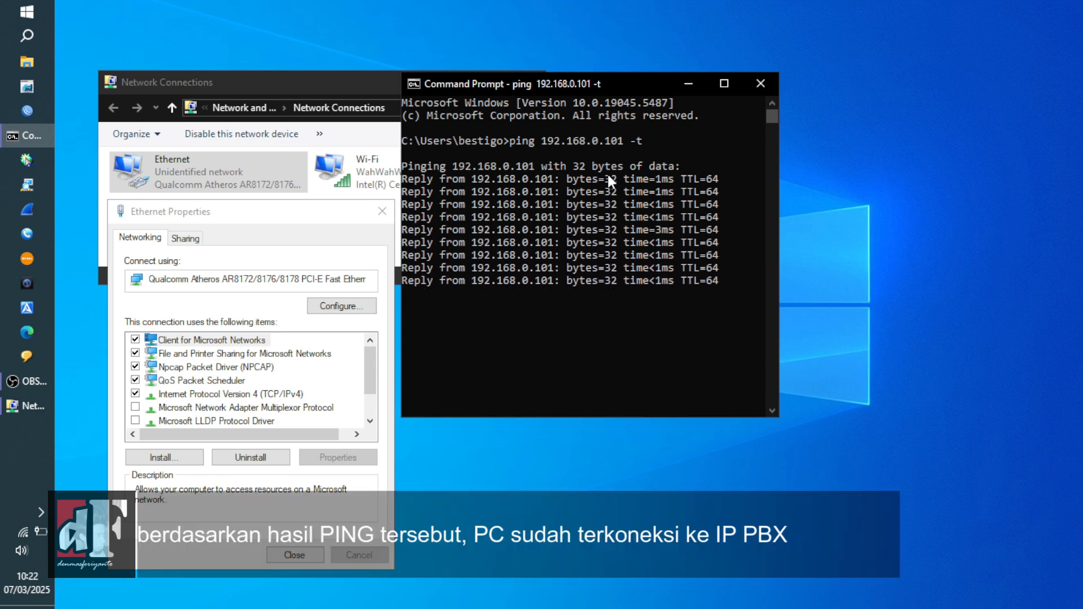
key("ctrl+c")
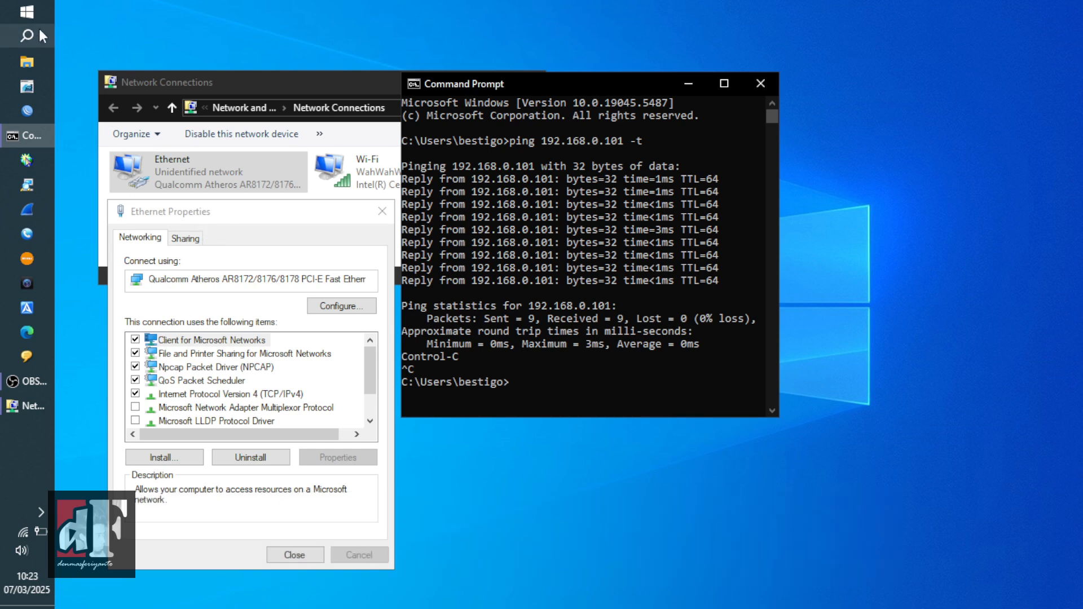
- Launch Microsoft Edge from the Start menu
left_click(27, 20)
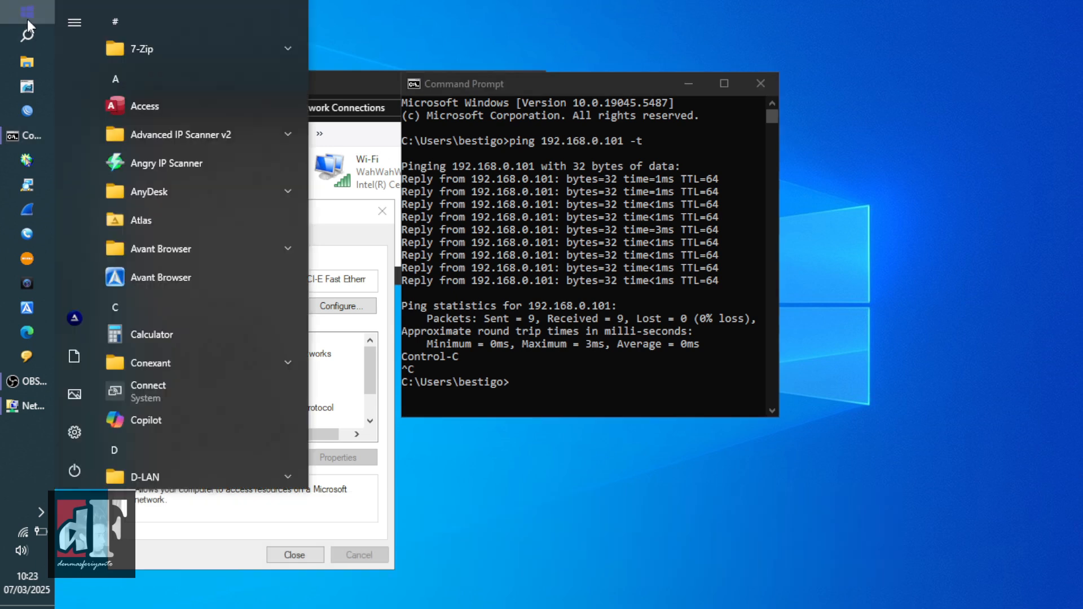
left_click_drag(303, 93, 296, 290)
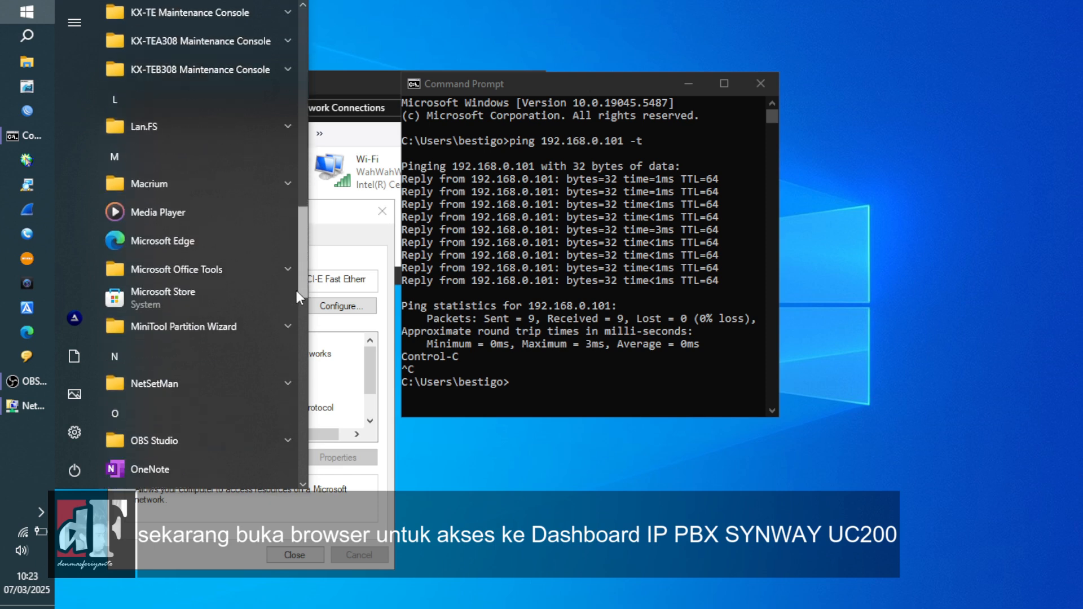
left_click(198, 241)
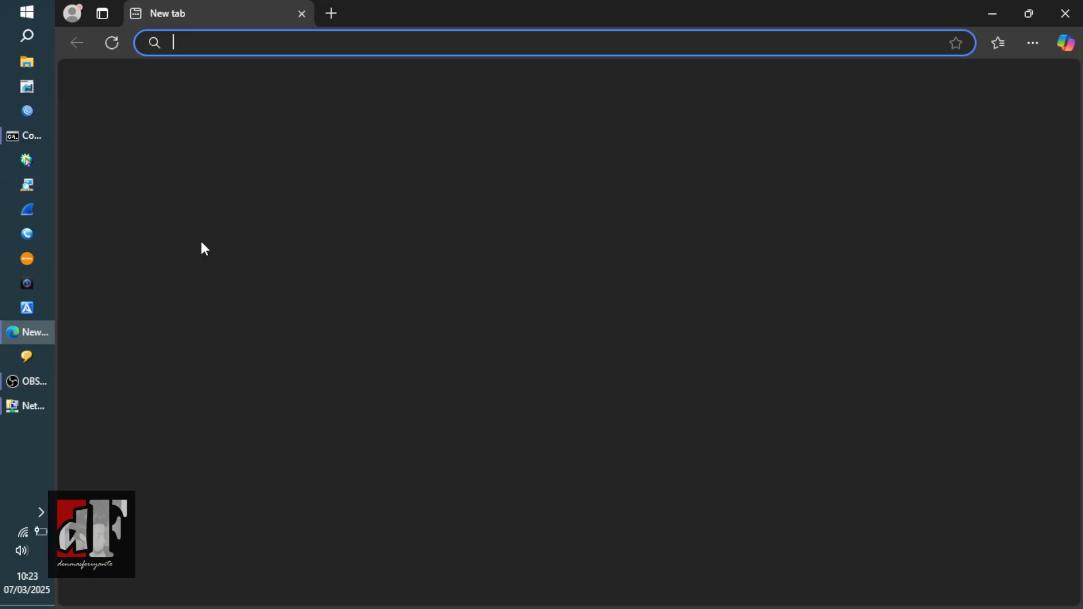
type("192.")
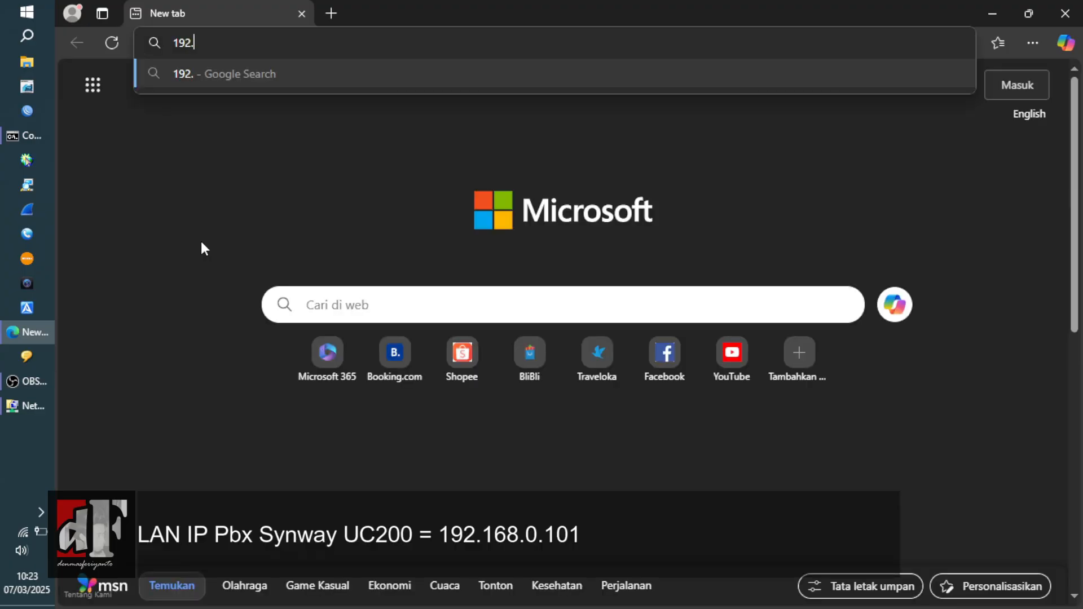
key("BackSpace")
key("BackSpace")
key("BackSpace")
key("BackSpace")
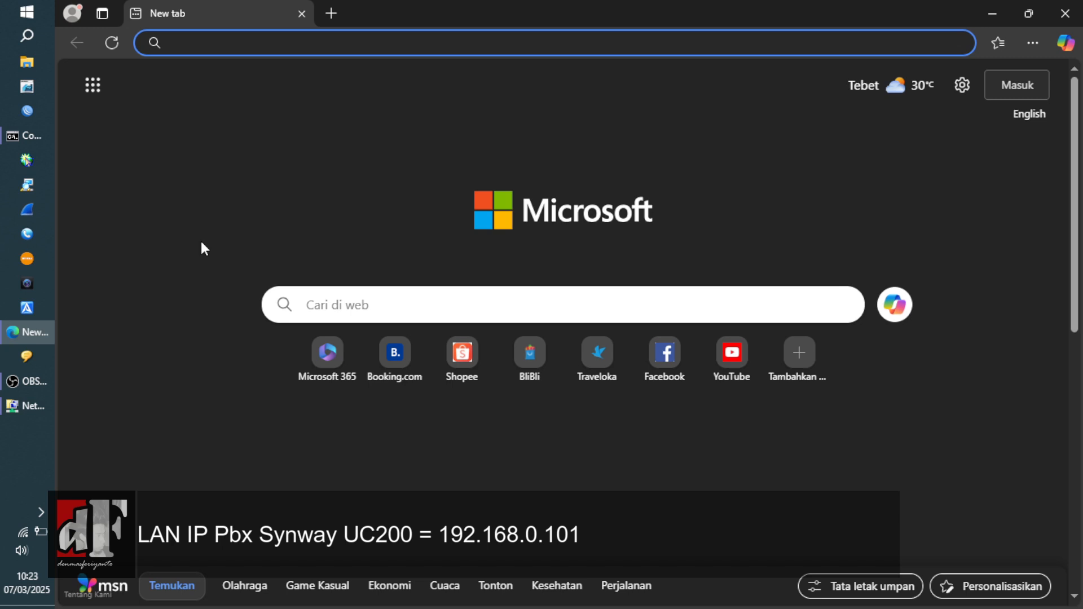
type("https")
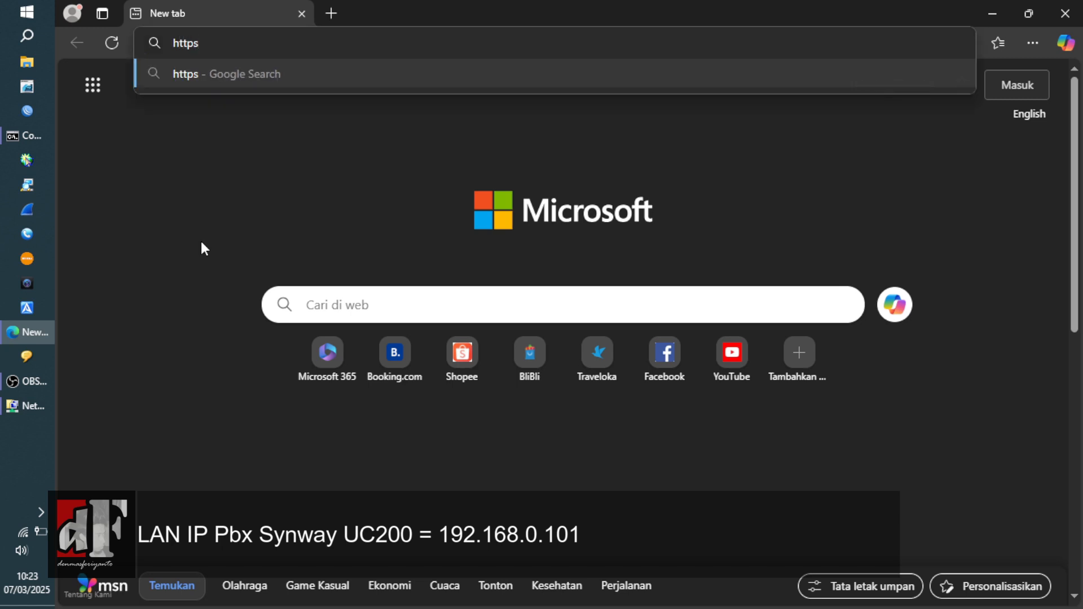
type("://192.168")
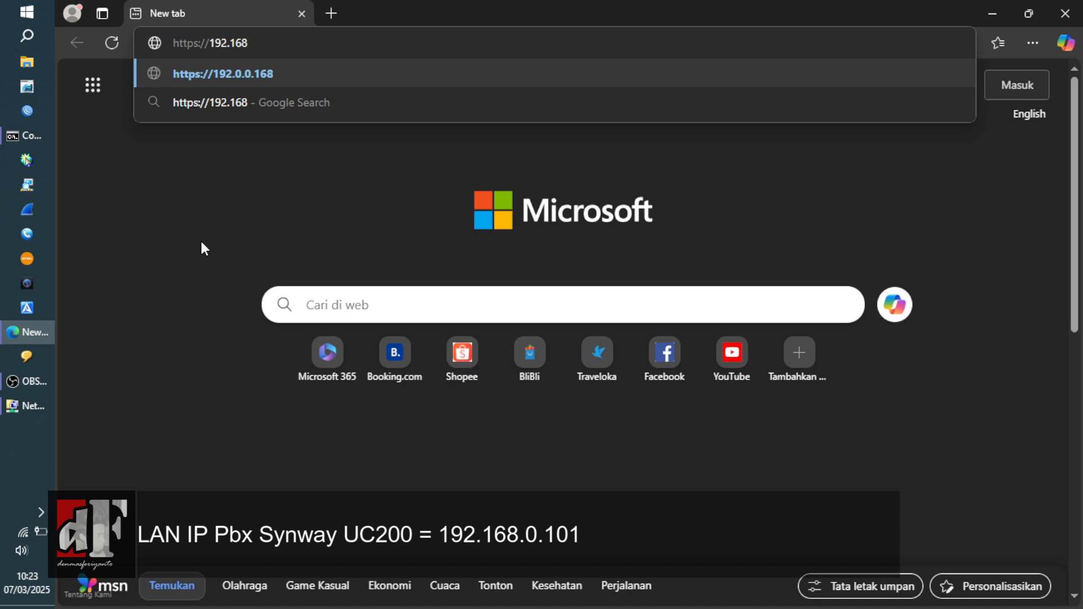
type(".0.1")
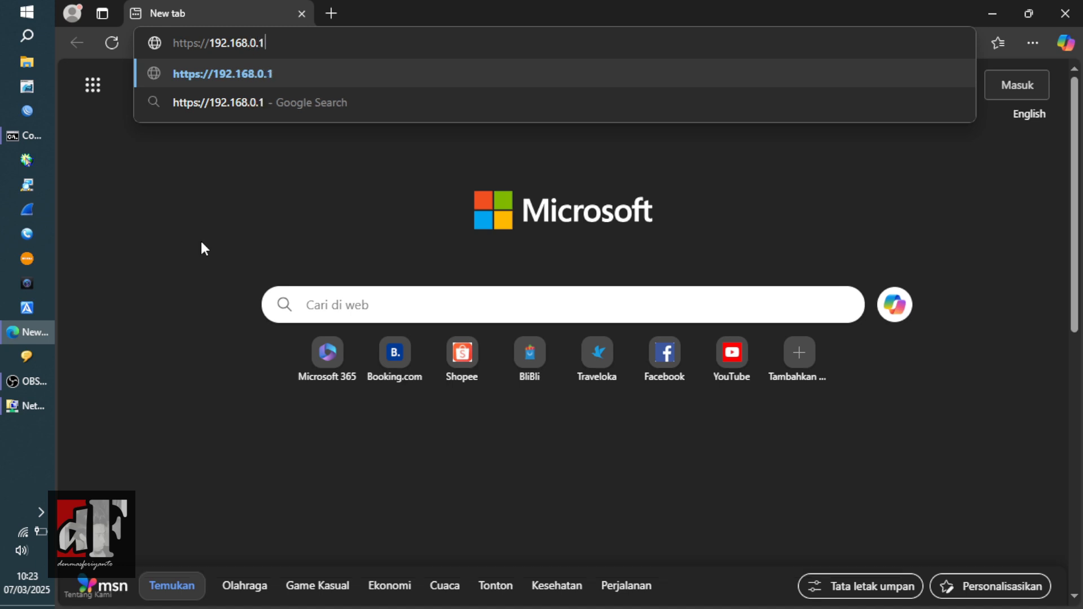
type("01")
key("Return")
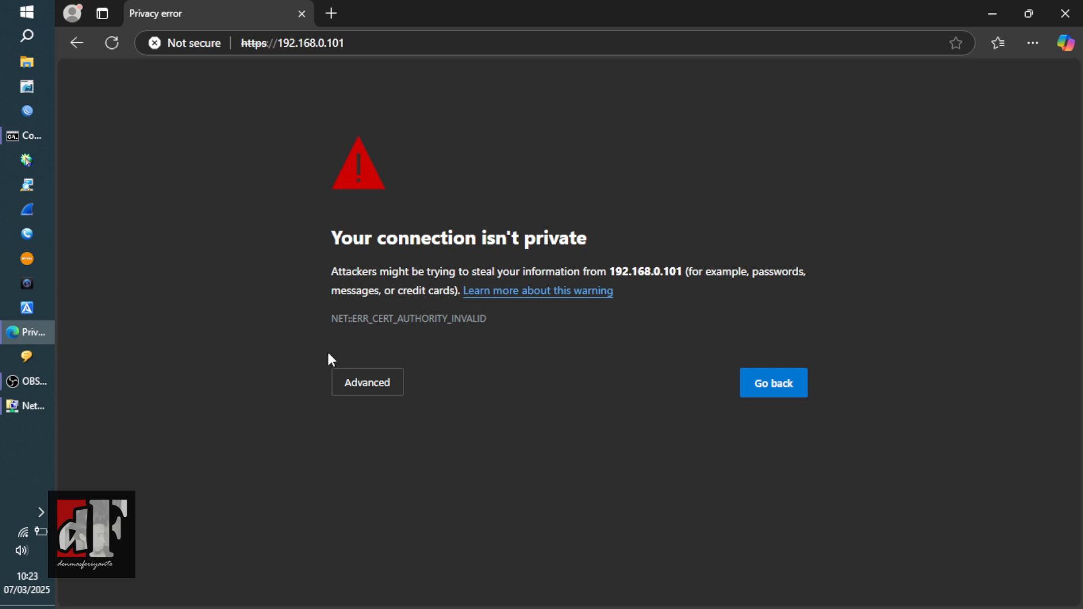
left_click(358, 389)
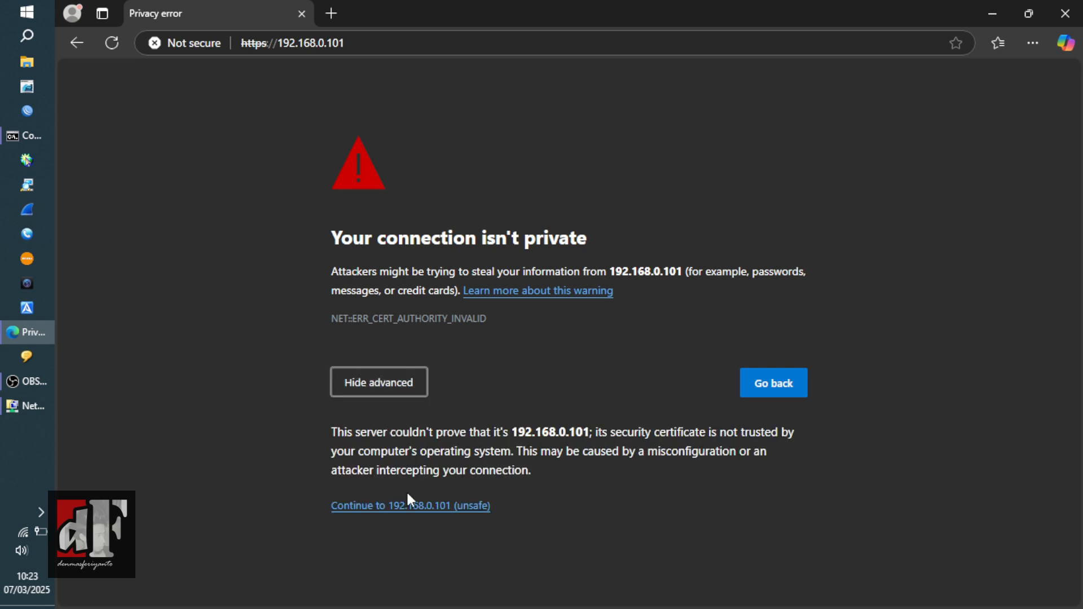
left_click(368, 506)
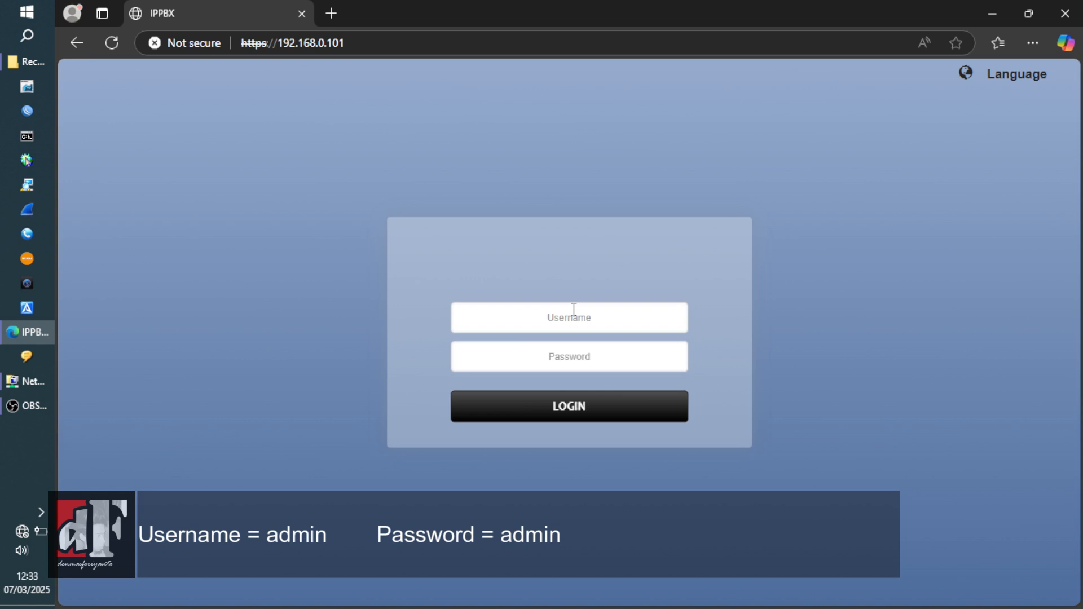
- Log in to the IPPBX with the administrator username and password
left_click(573, 309)
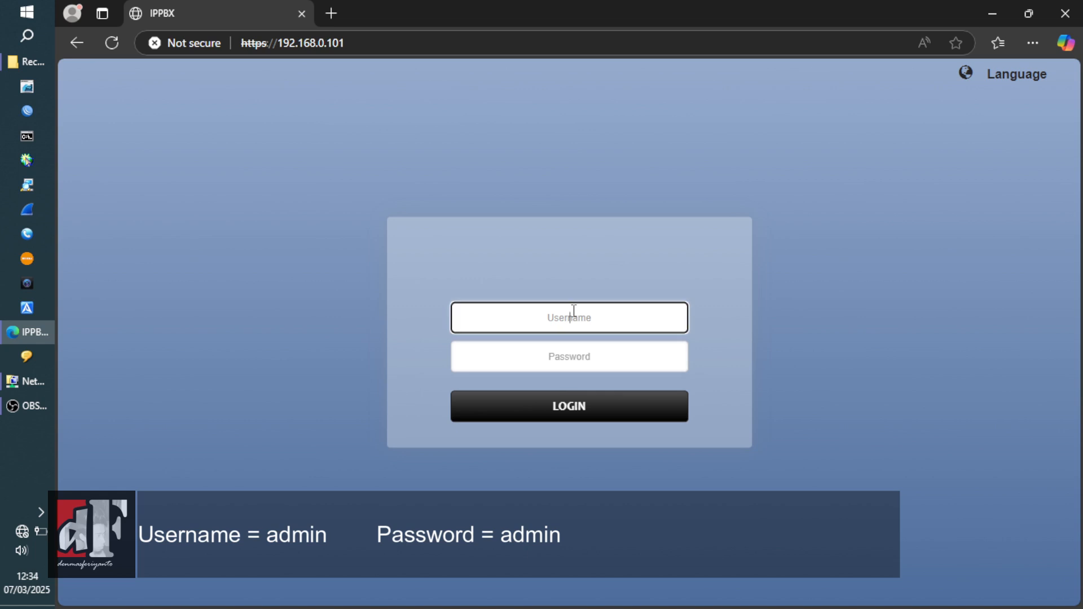
type("admin")
key("Tab")
type("a")
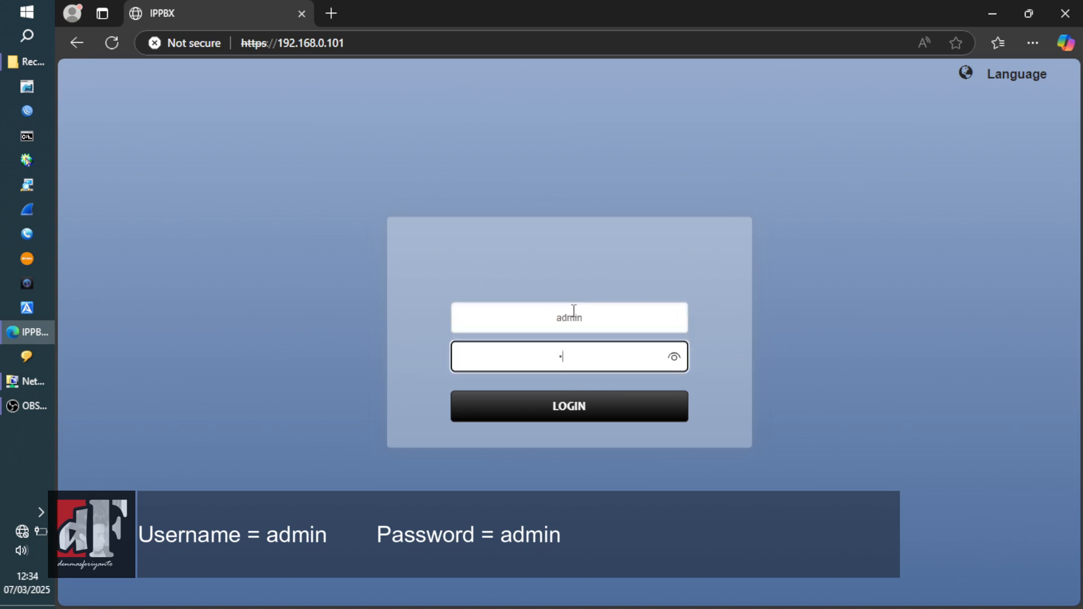
type("dmin")
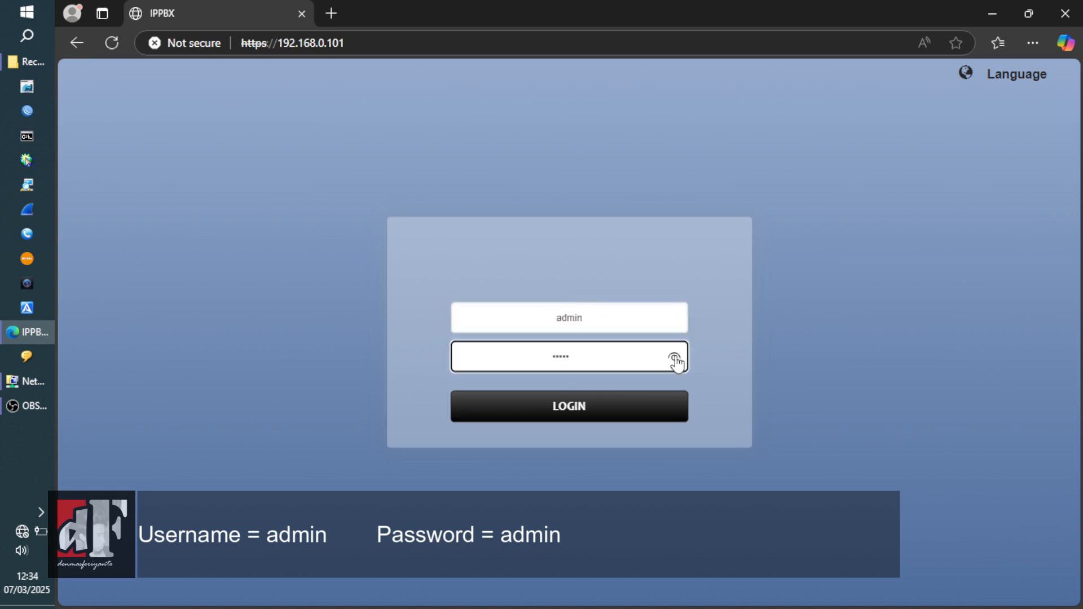
left_click(675, 357)
left_click(596, 404)
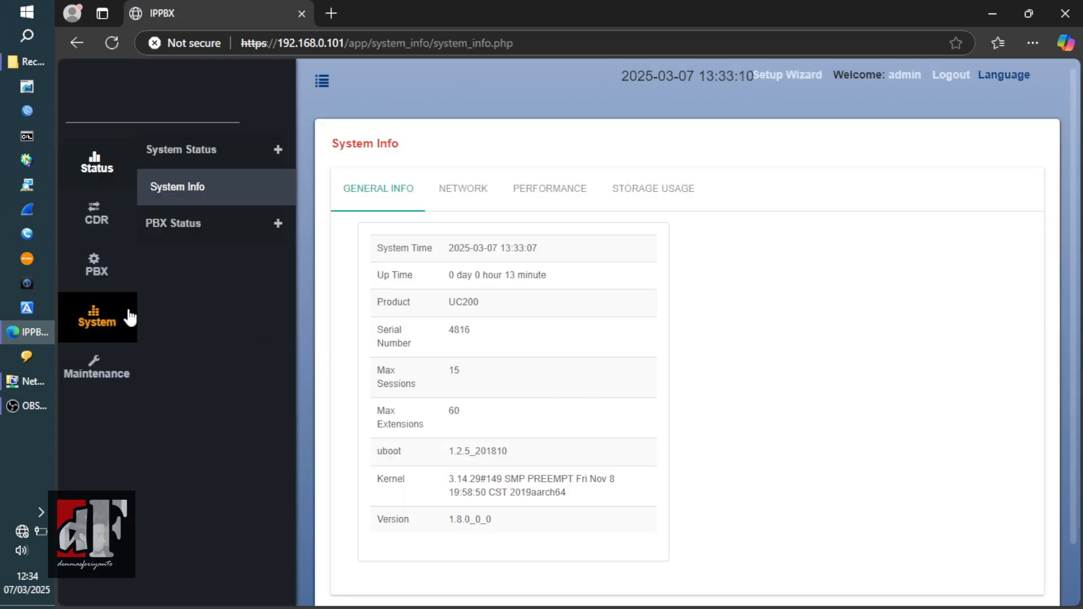
- In System > Date Time Settings, choose time zone GMT+7:00 Bangkok, Jakarta, Hanoi
left_click(103, 316)
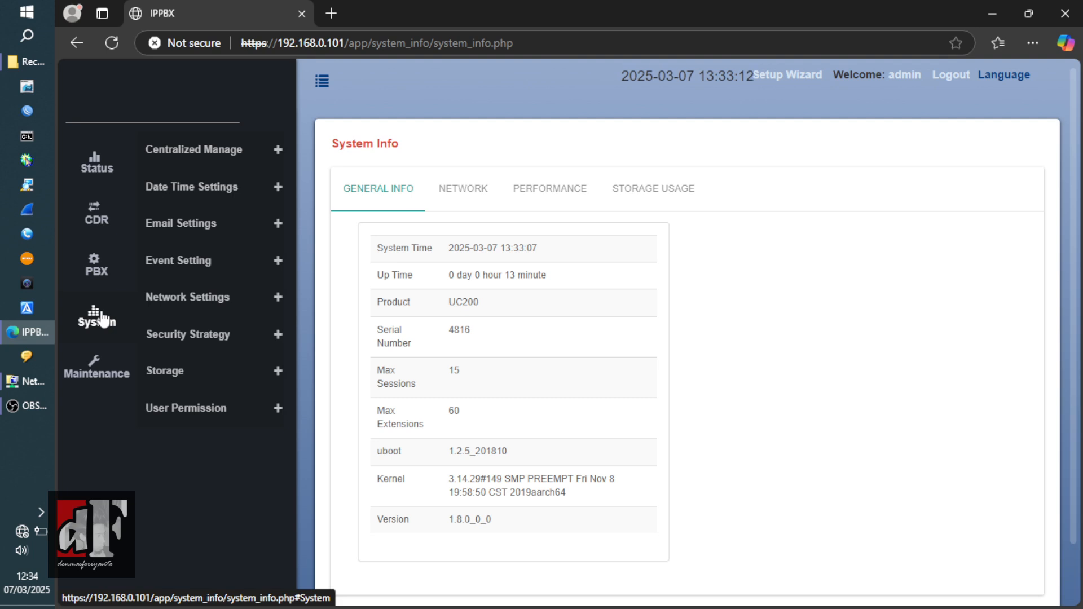
left_click(228, 192)
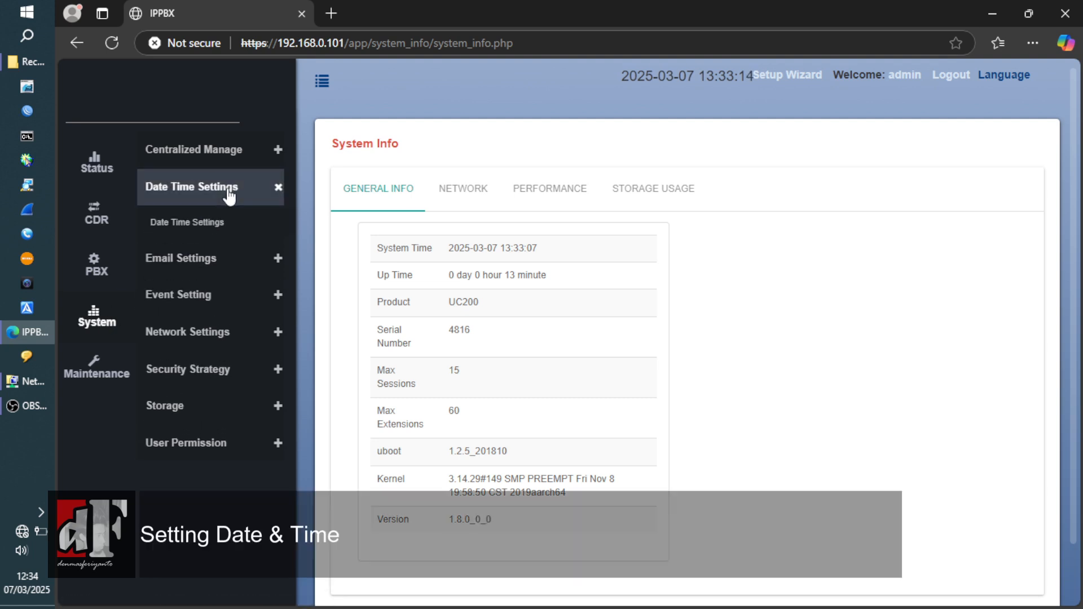
left_click(205, 236)
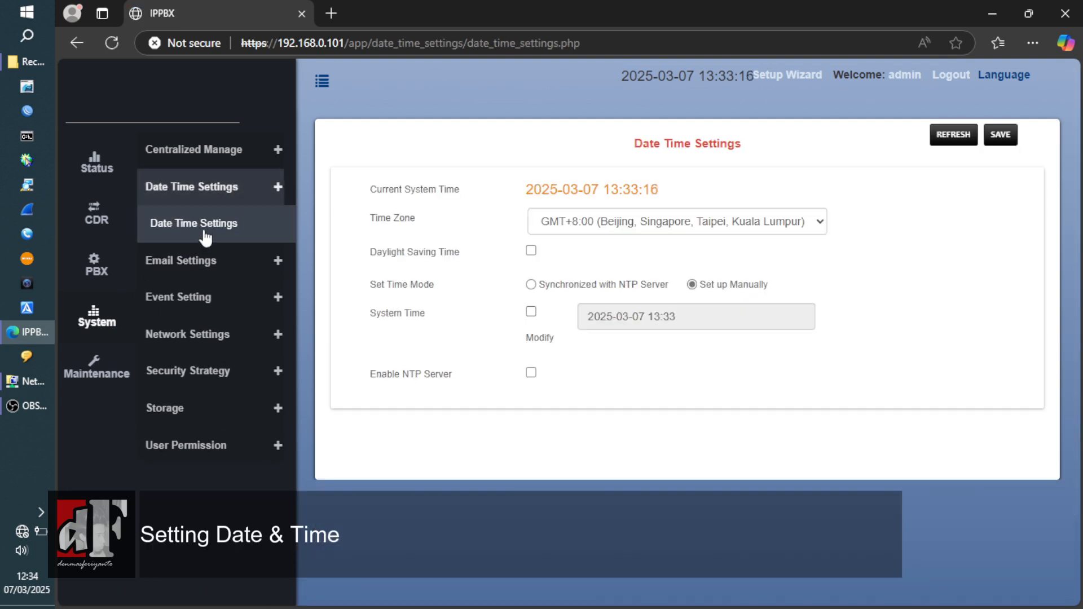
left_click(625, 228)
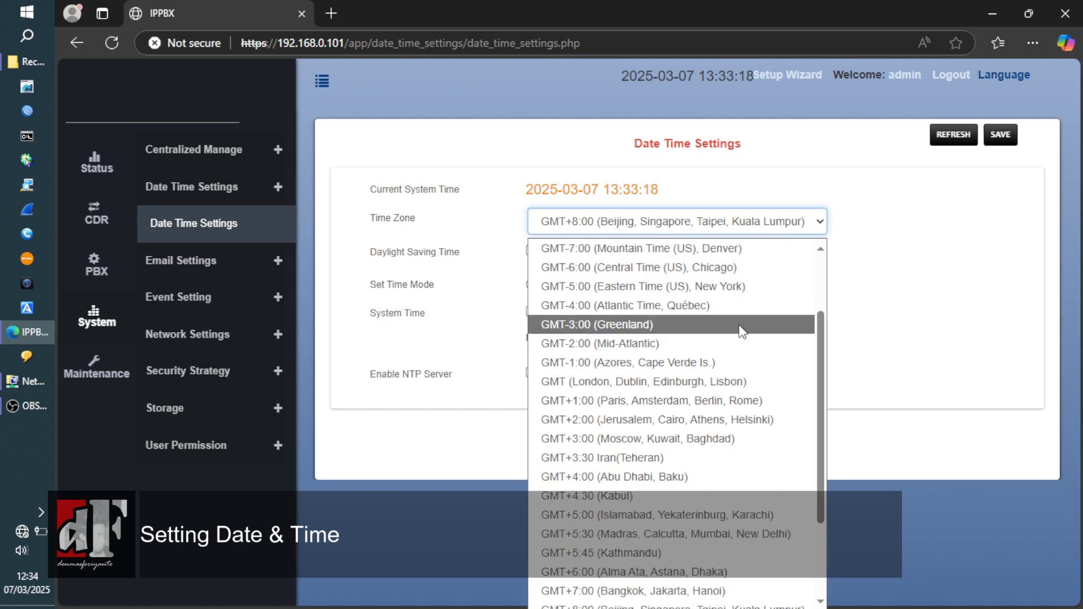
left_click(723, 595)
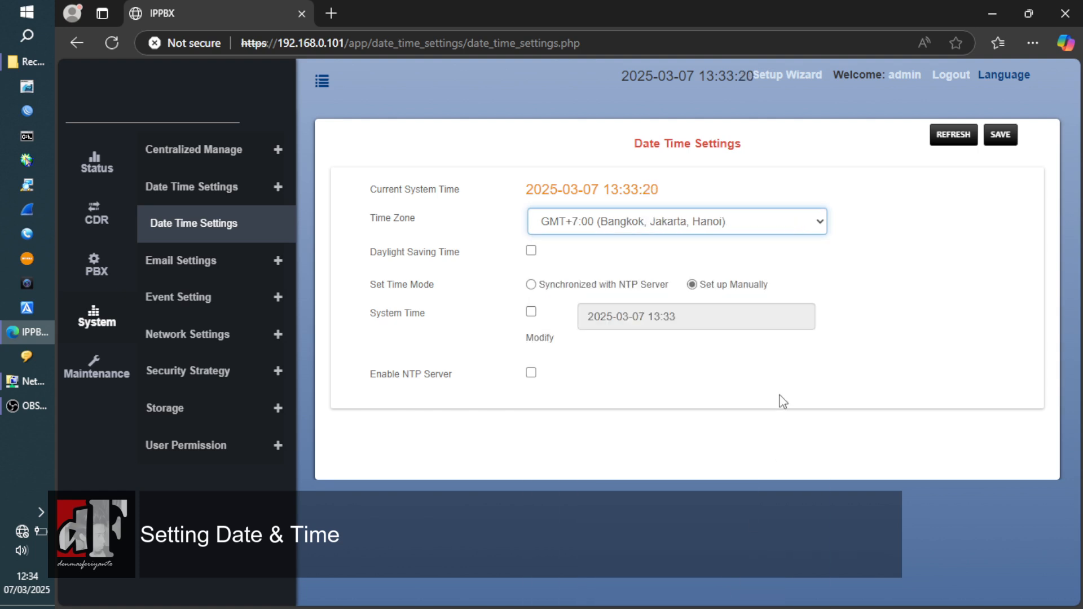
- Enable time modification and set the system time to 12:34
left_click(531, 312)
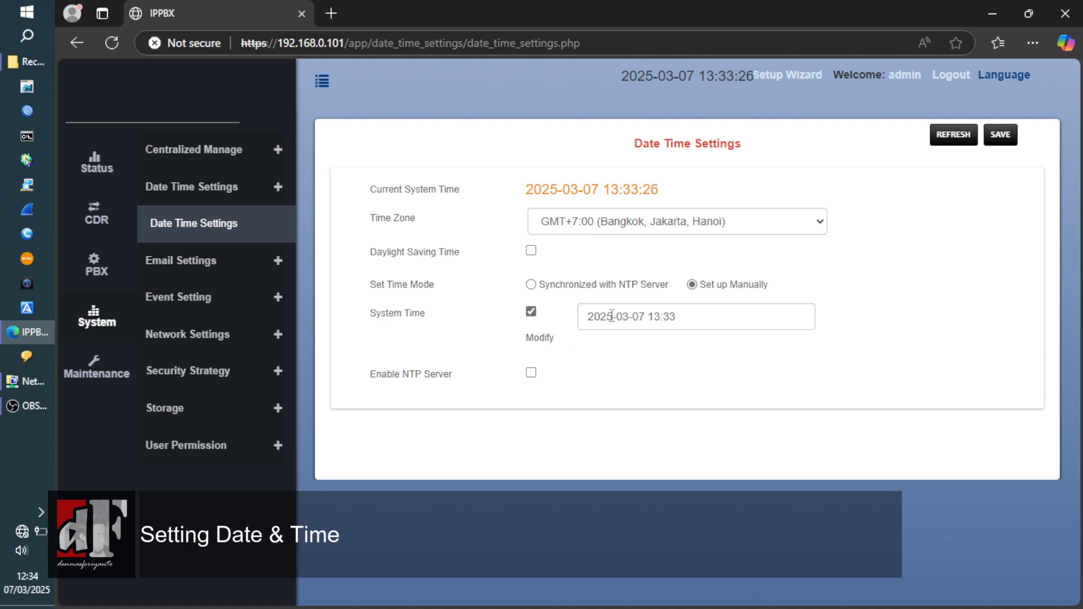
left_click(661, 317)
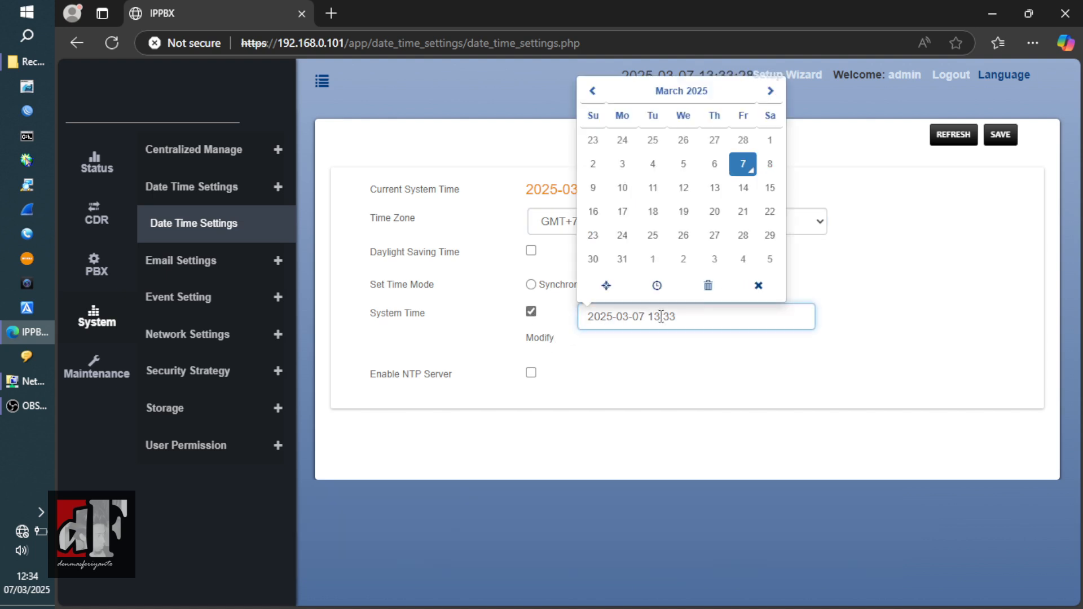
key("BackSpace")
type("2")
left_click(679, 323)
key("BackSpace")
type("4")
left_click(710, 371)
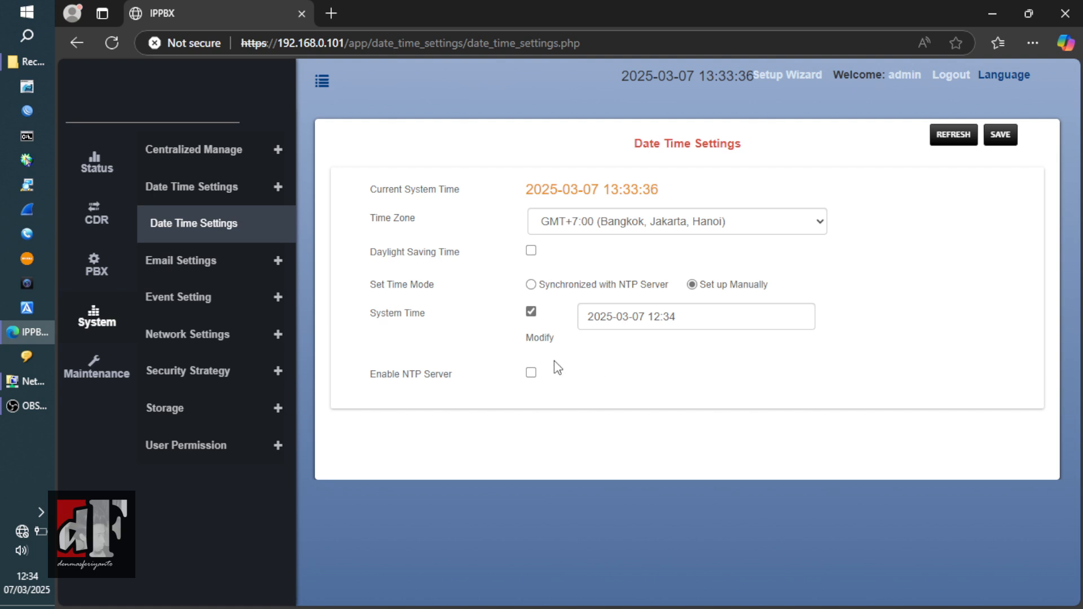
- Enable the NTP server and save the date and time settings
mouse_move(405, 383)
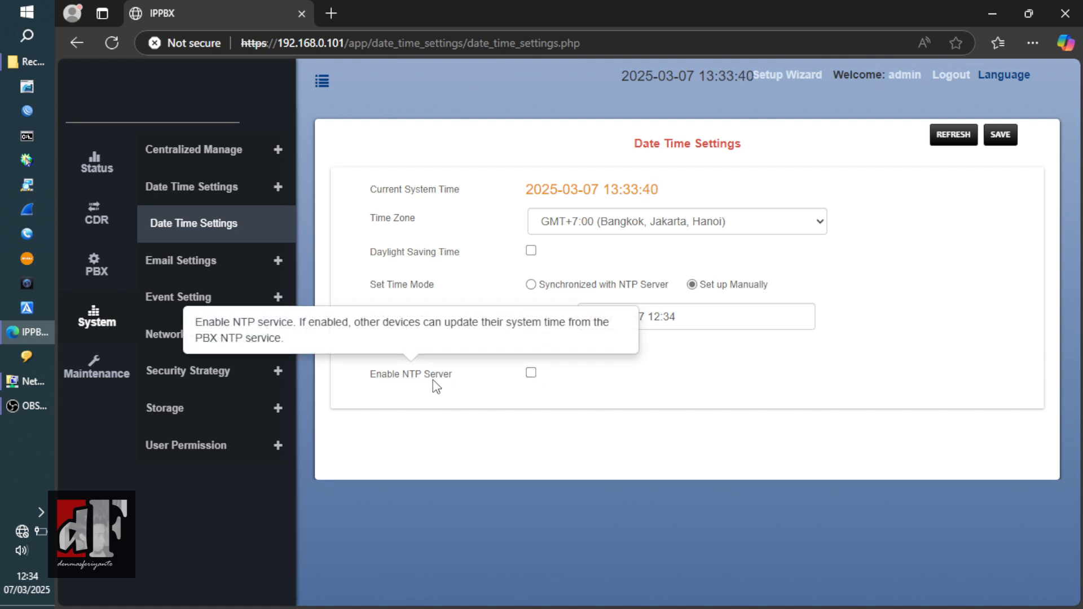
left_click(531, 373)
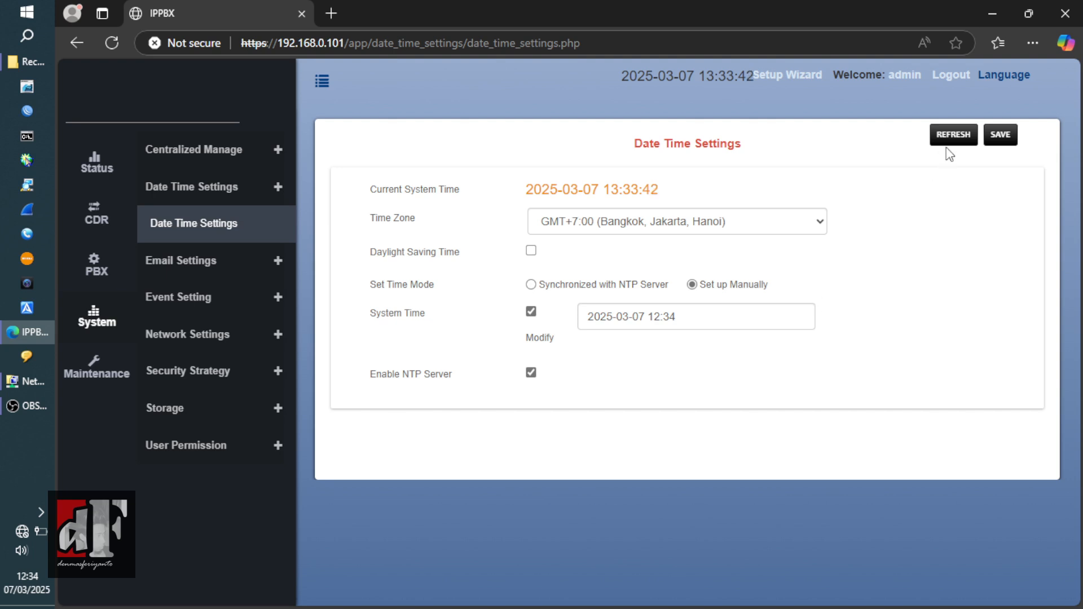
left_click(1009, 136)
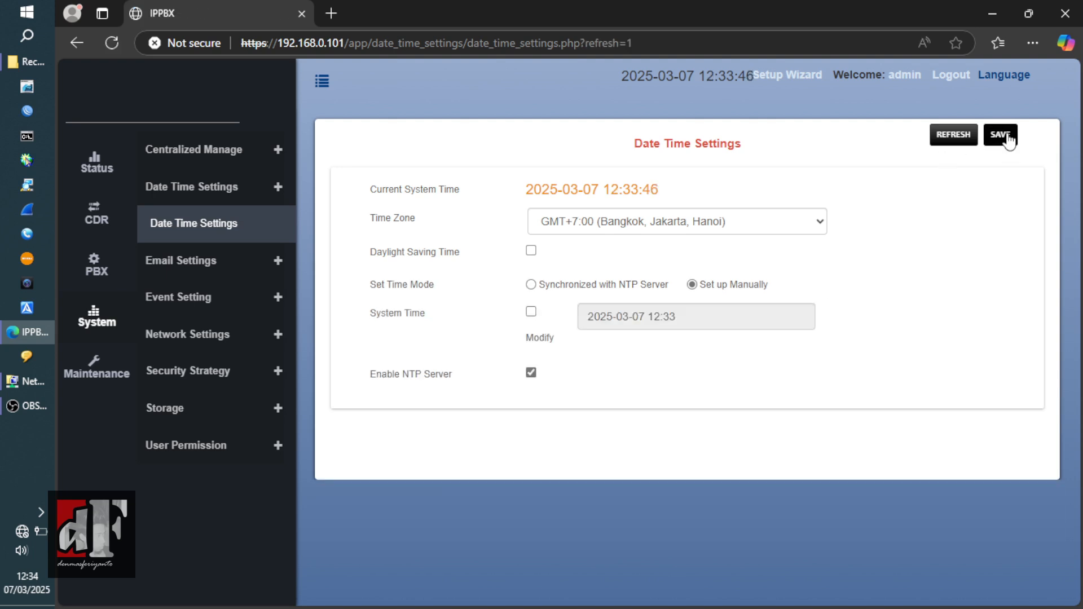
left_click(1007, 138)
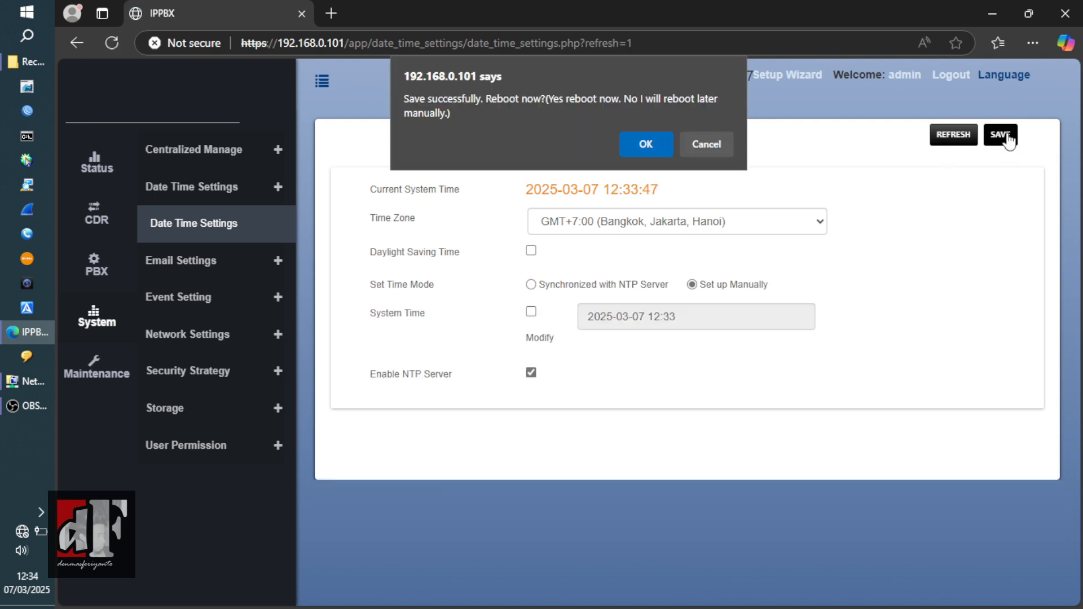
double_click(501, 99)
- Confirm the reboot, log back in with the administrator credentials, and open System Info
left_click(644, 144)
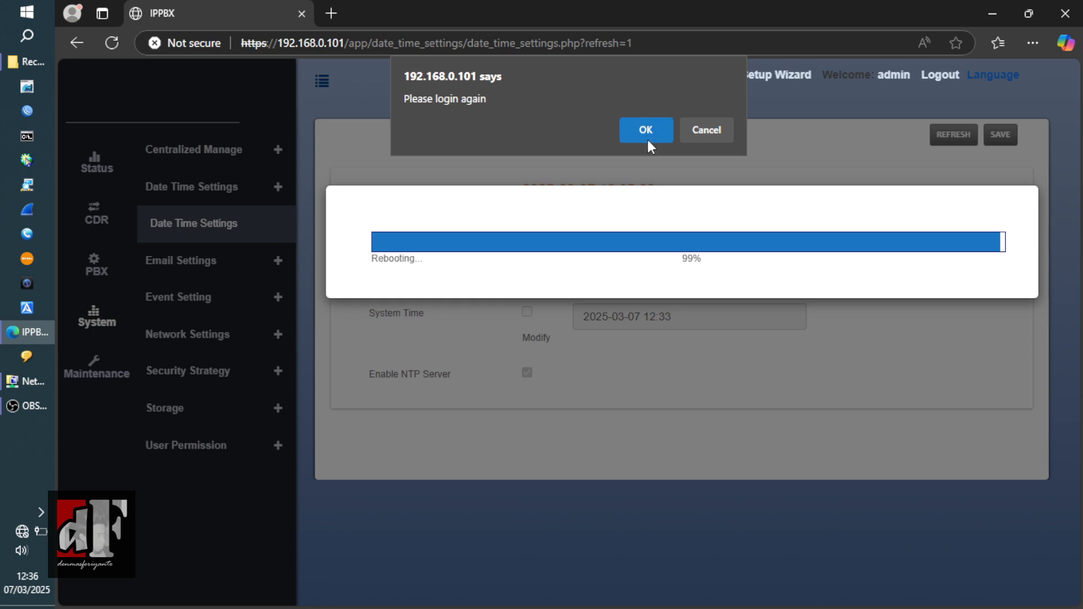
left_click(648, 142)
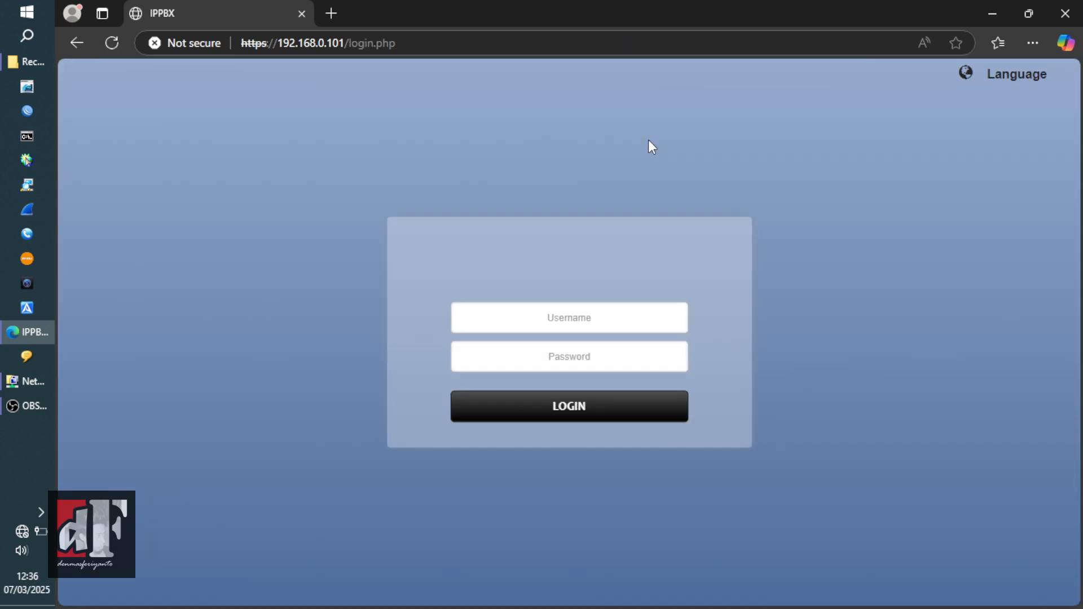
left_click(612, 315)
type("admin")
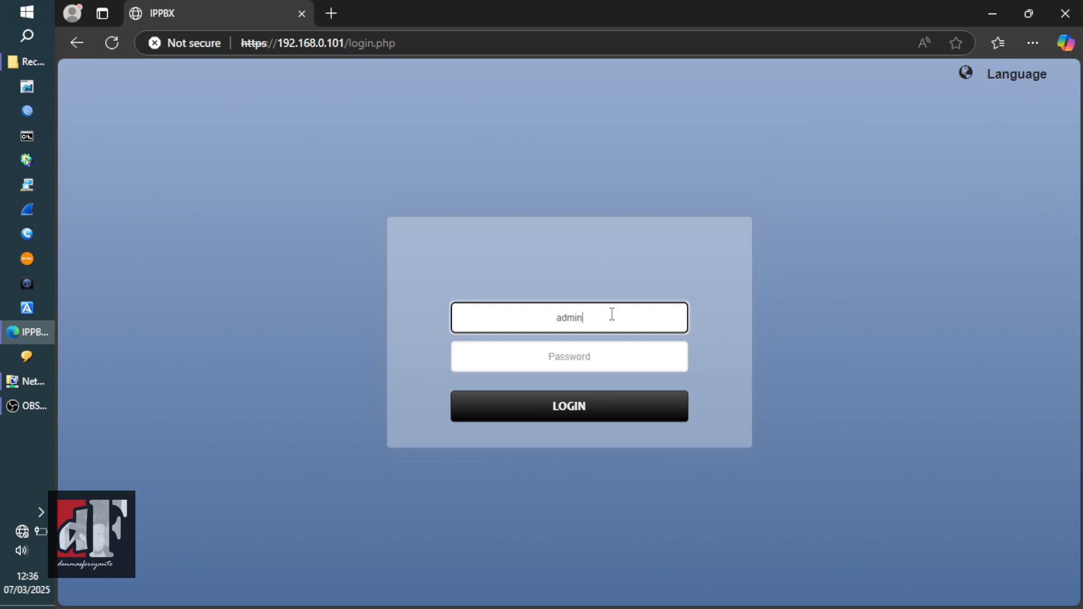
key("Tab")
type("admi")
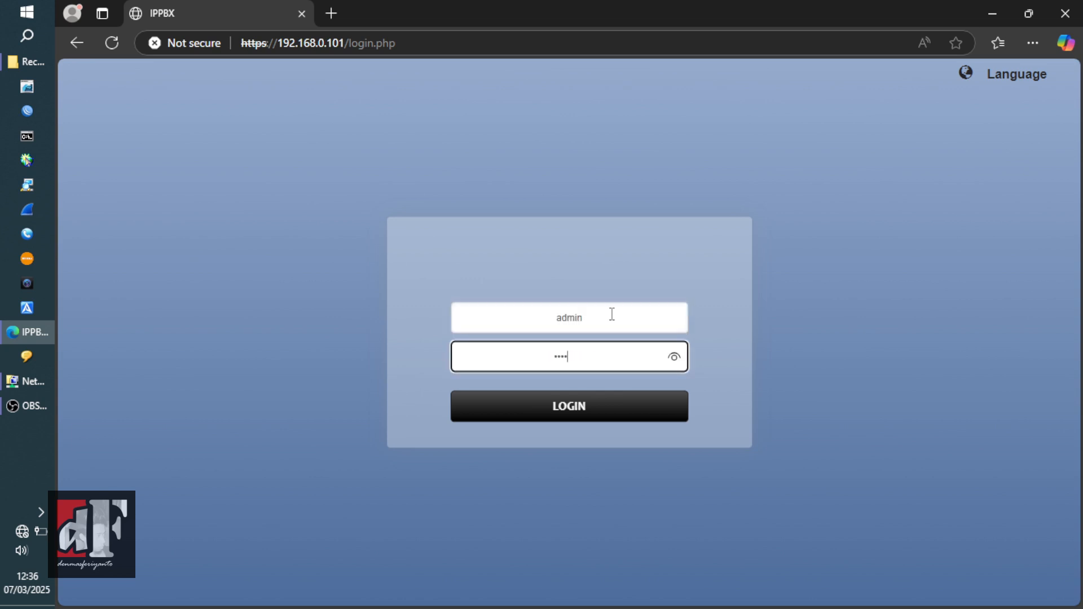
type("n")
left_click(675, 357)
left_click(608, 414)
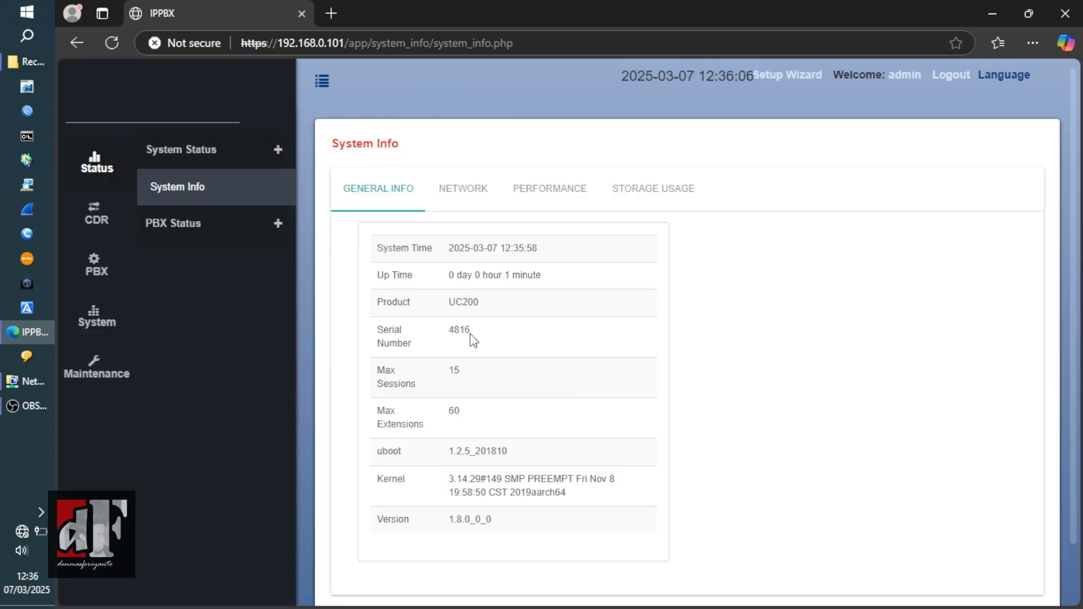
left_click(91, 319)
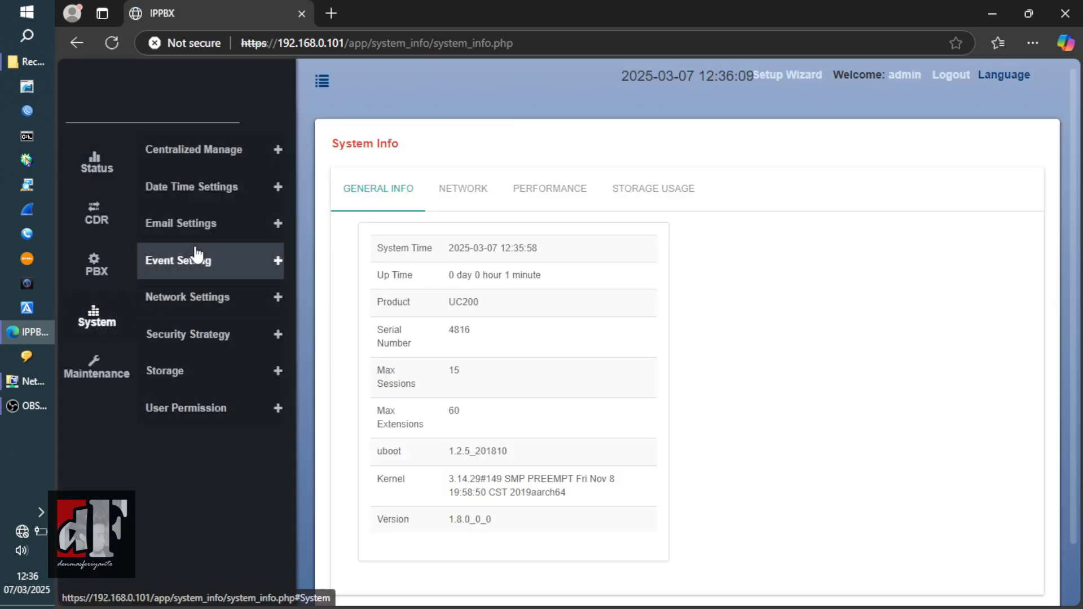
- In Network Settings, set LAN IP 192.168.55.99 and subnet mask 255.255.255.128
left_click(200, 303)
left_click(173, 335)
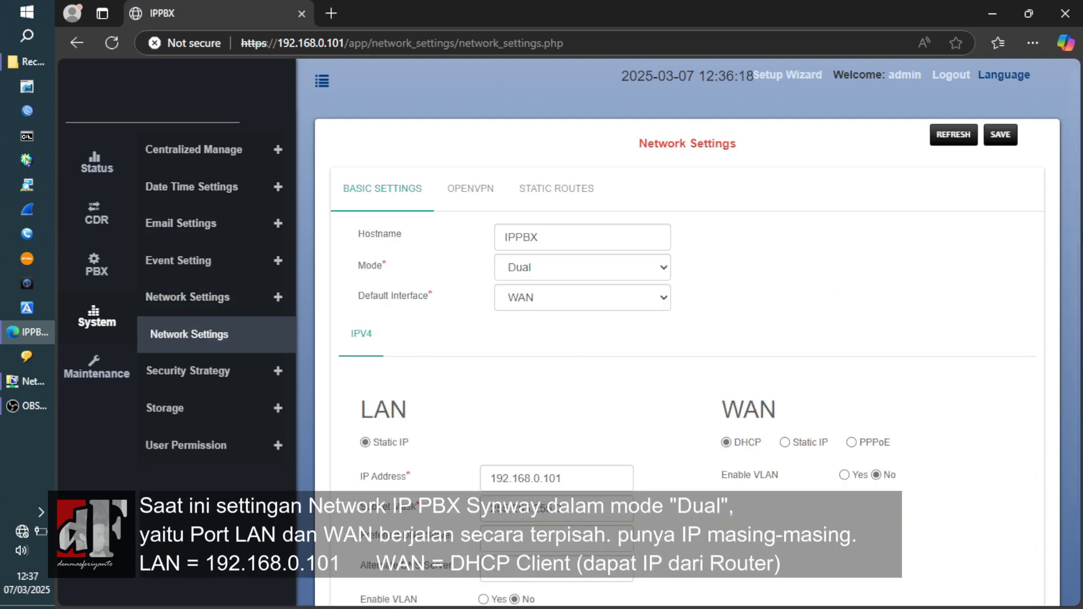
left_click_drag(1075, 244, 1073, 294)
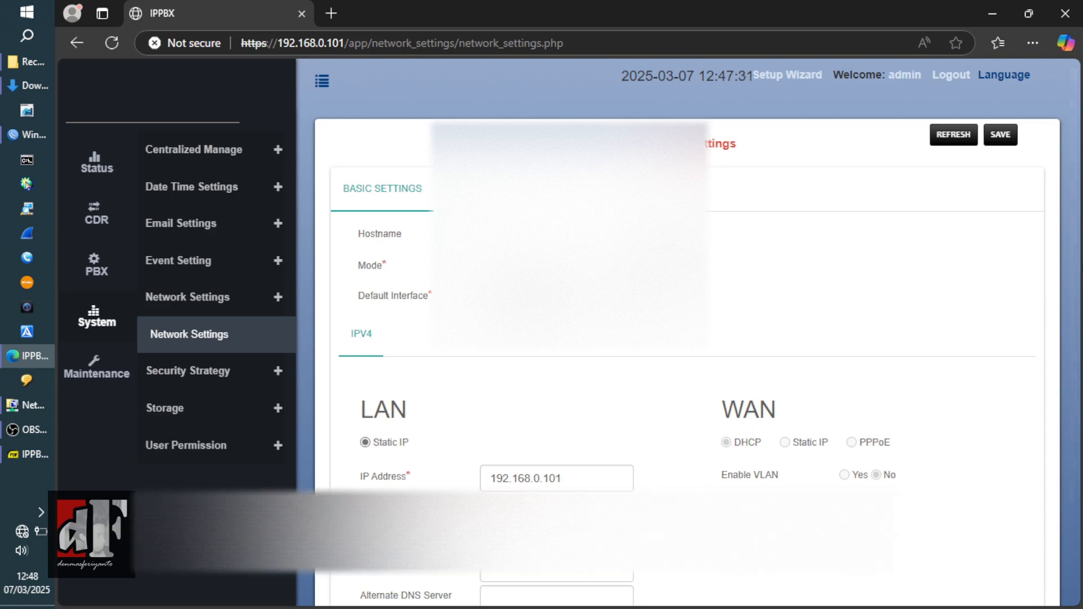
left_click_drag(1075, 288, 1073, 348)
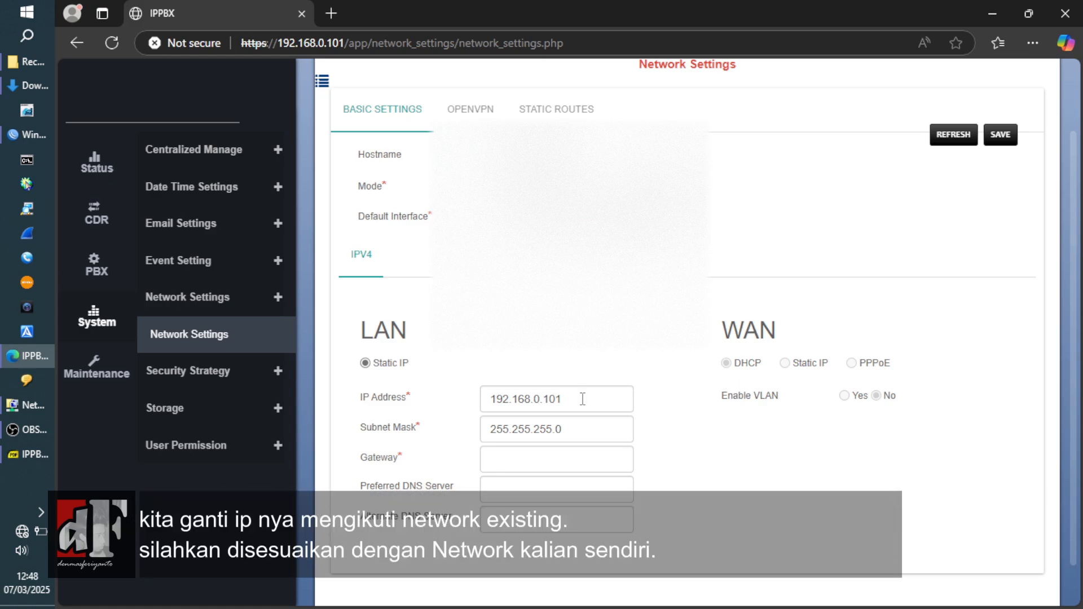
left_click(574, 400)
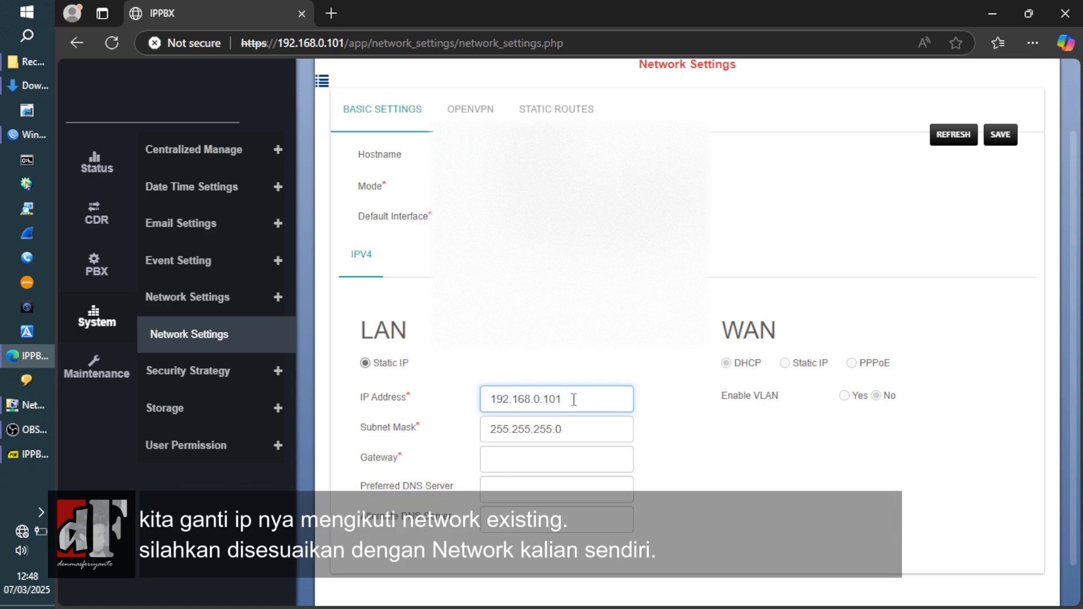
key("BackSpace")
key("BackSpace")
type("55")
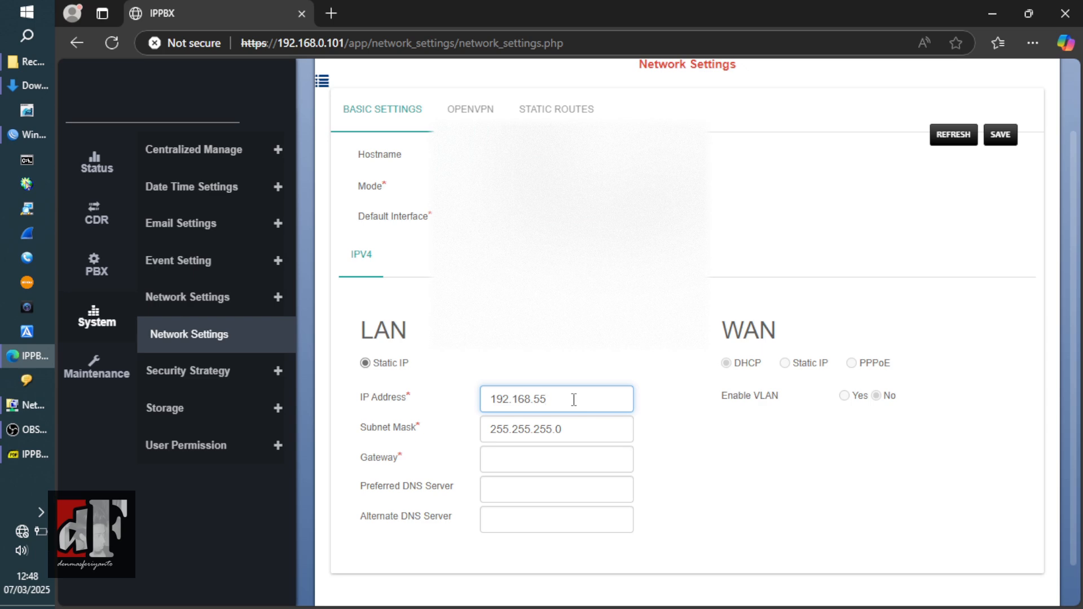
type(".99")
left_click(572, 430)
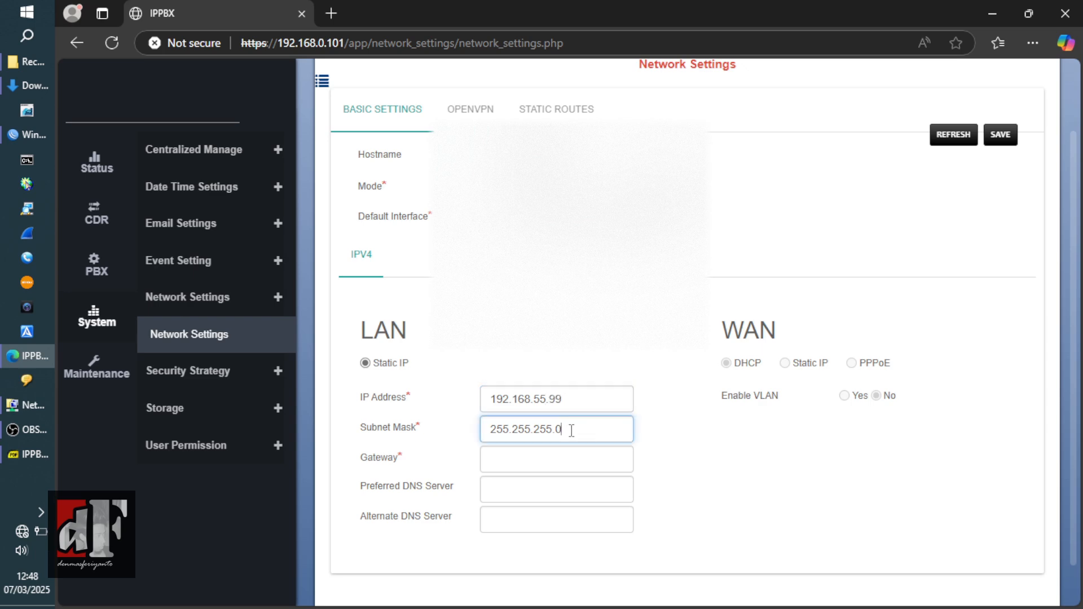
type("8")
- Set gateway 192.168.55.1, fill in the DNS servers, then save and reboot
left_click_drag(549, 399, 411, 391)
key("ctrl+c")
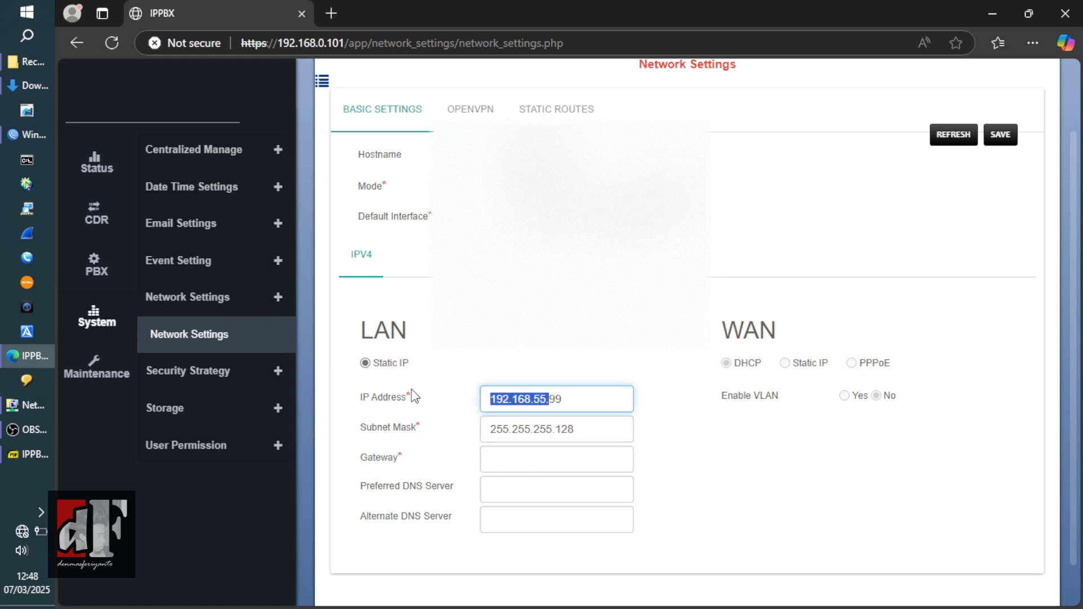
key("Tab")
key("Tab")
key("ctrl+v")
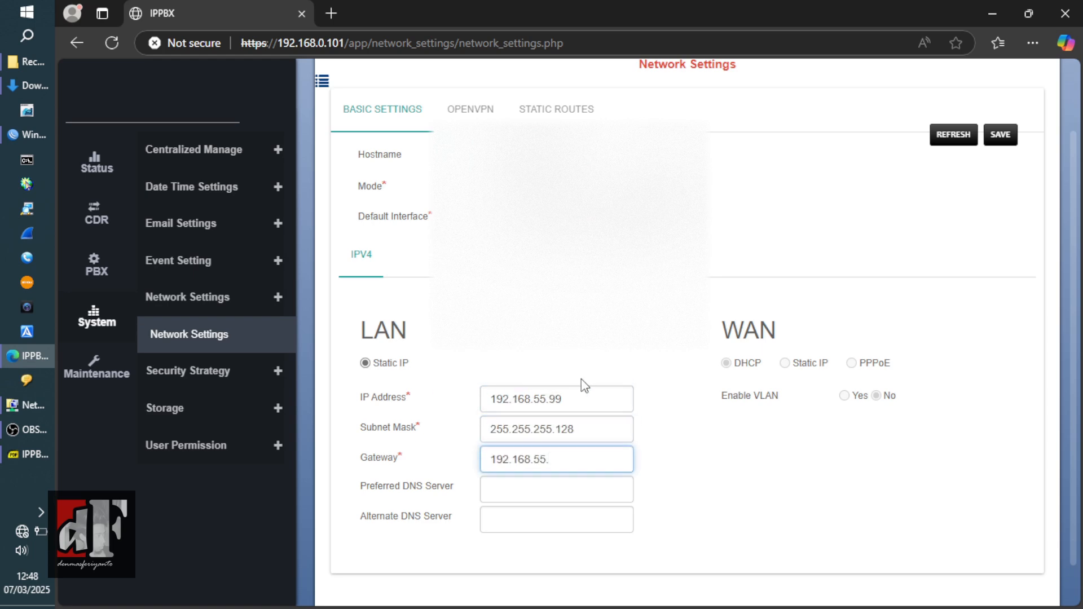
type("1")
left_click(553, 491)
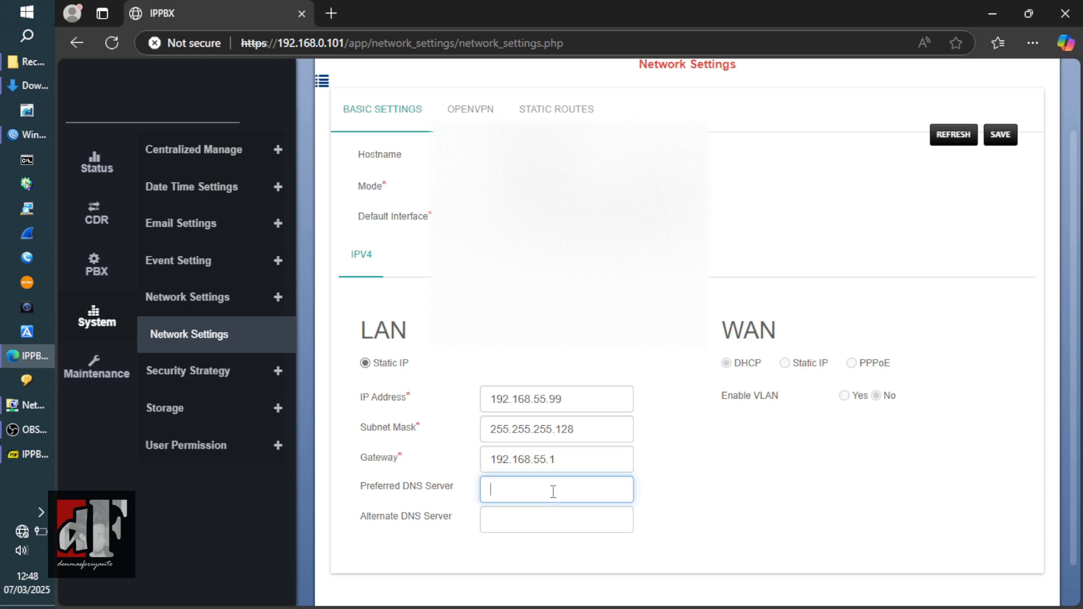
key("ctrl+v")
key("Tab")
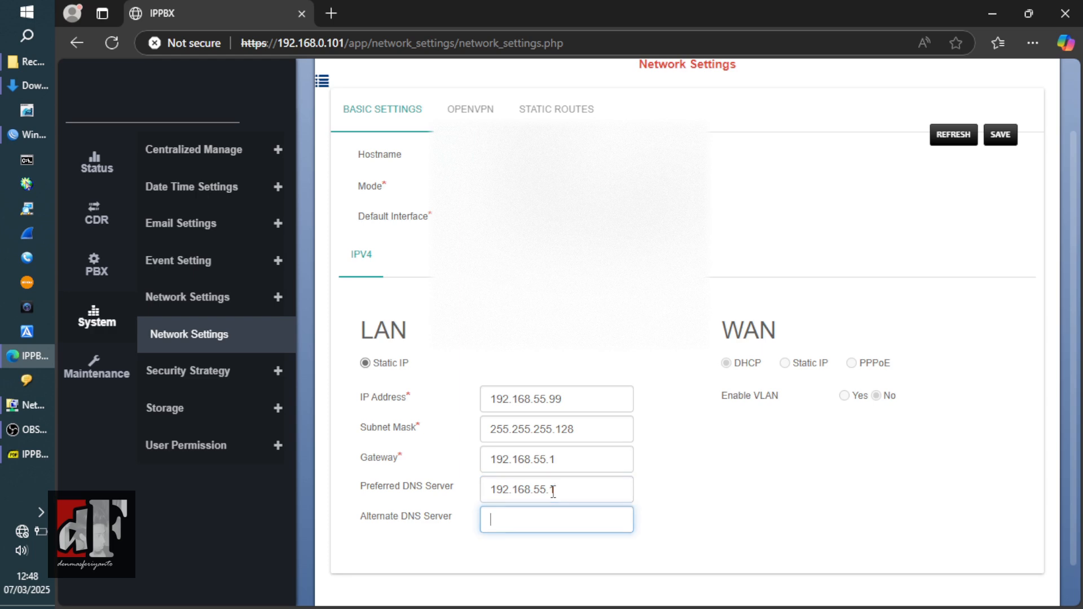
type("1.1.1.1")
left_click(999, 135)
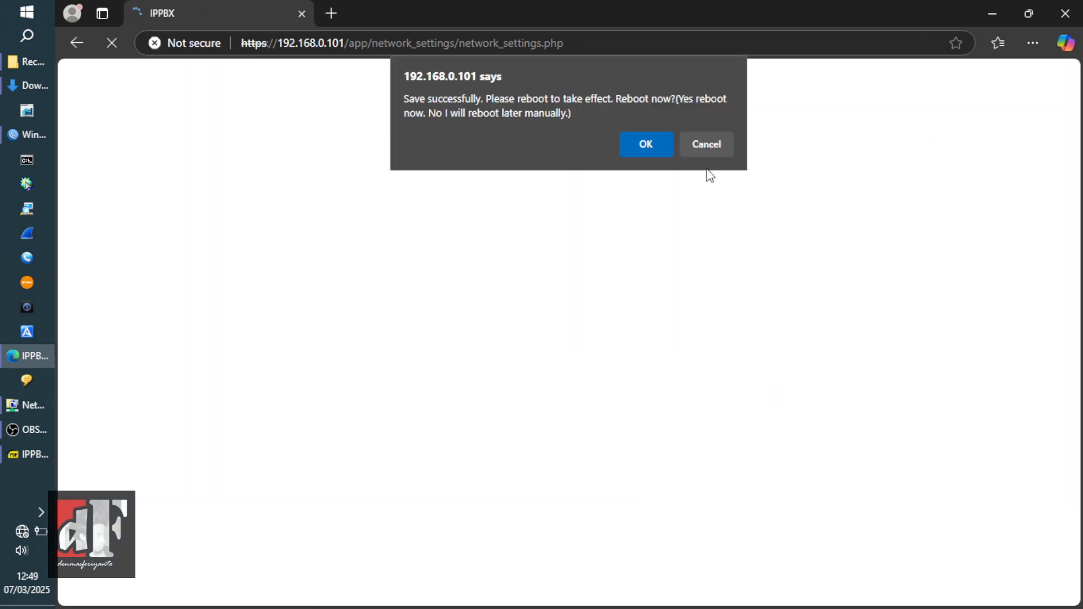
left_click(644, 148)
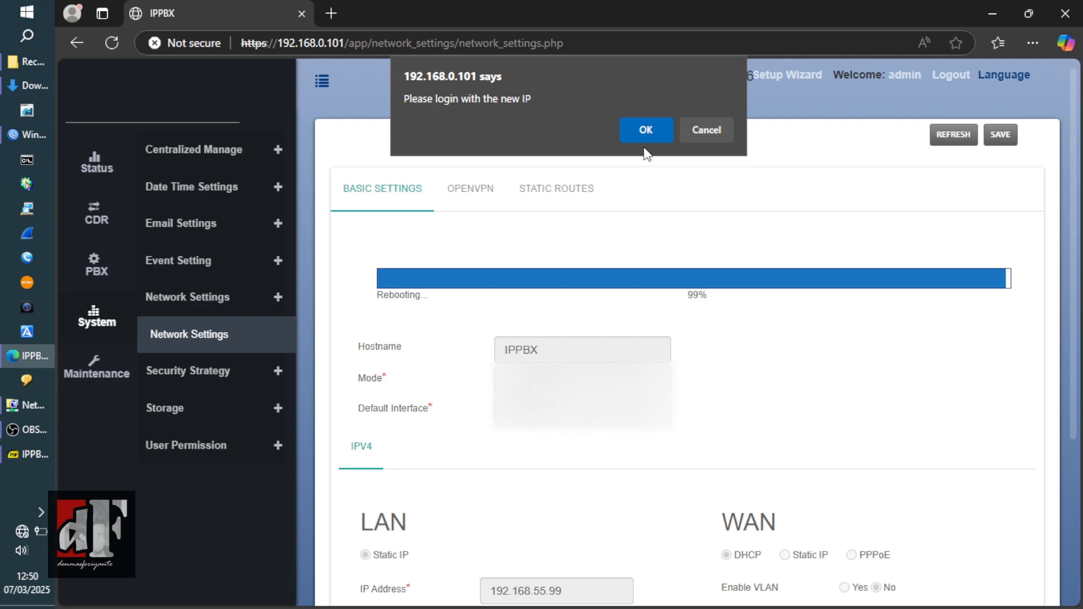
left_click(644, 134)
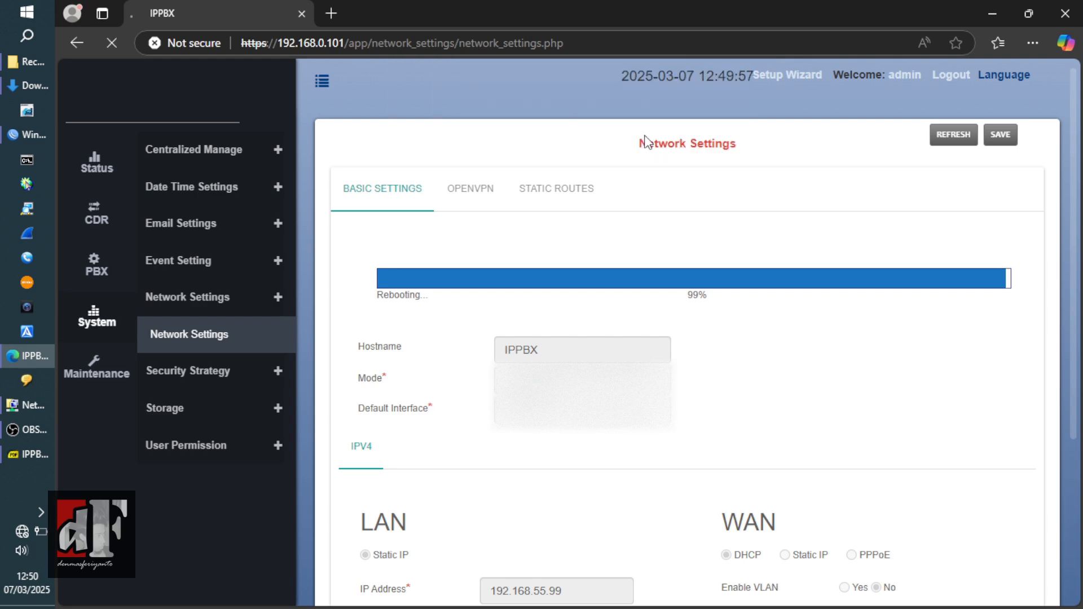
- Set the Ethernet adapter's IPv4 to obtain IP address and DNS servers automatically
left_click(30, 405)
left_click(231, 269)
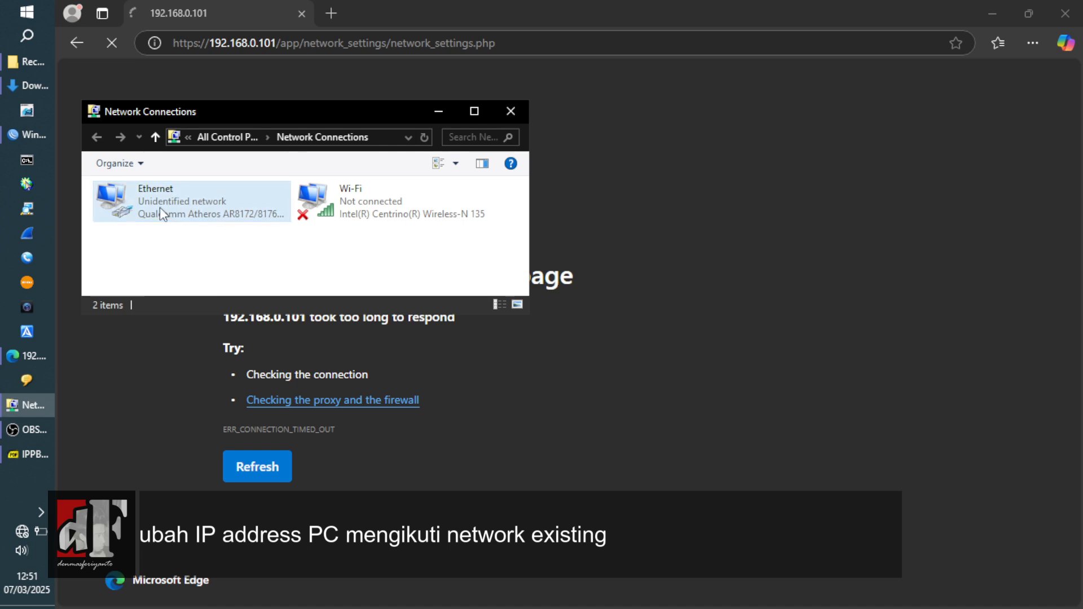
right_click(160, 208)
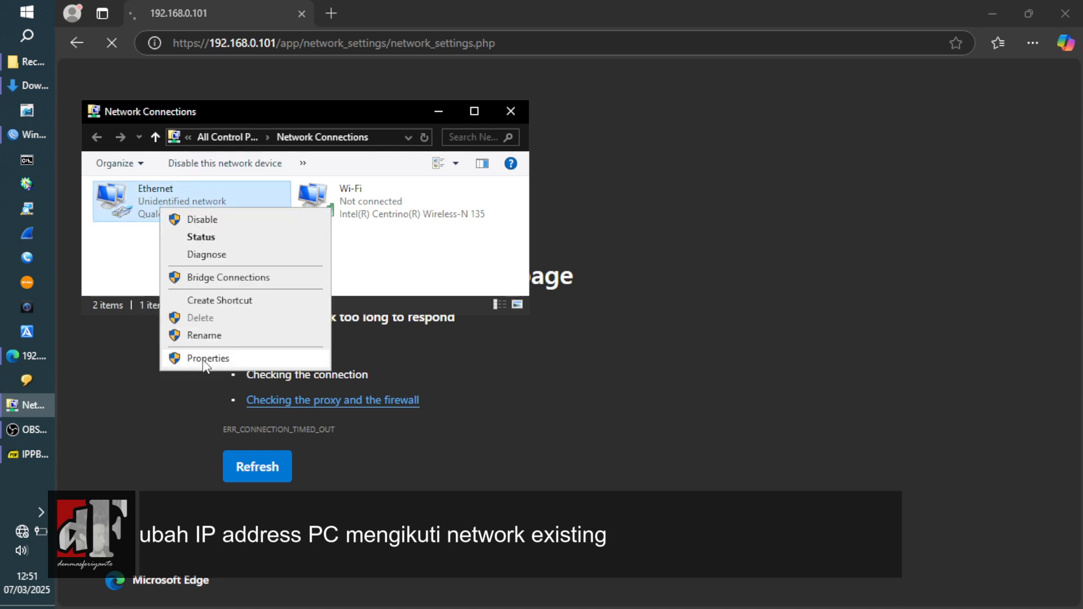
left_click(204, 359)
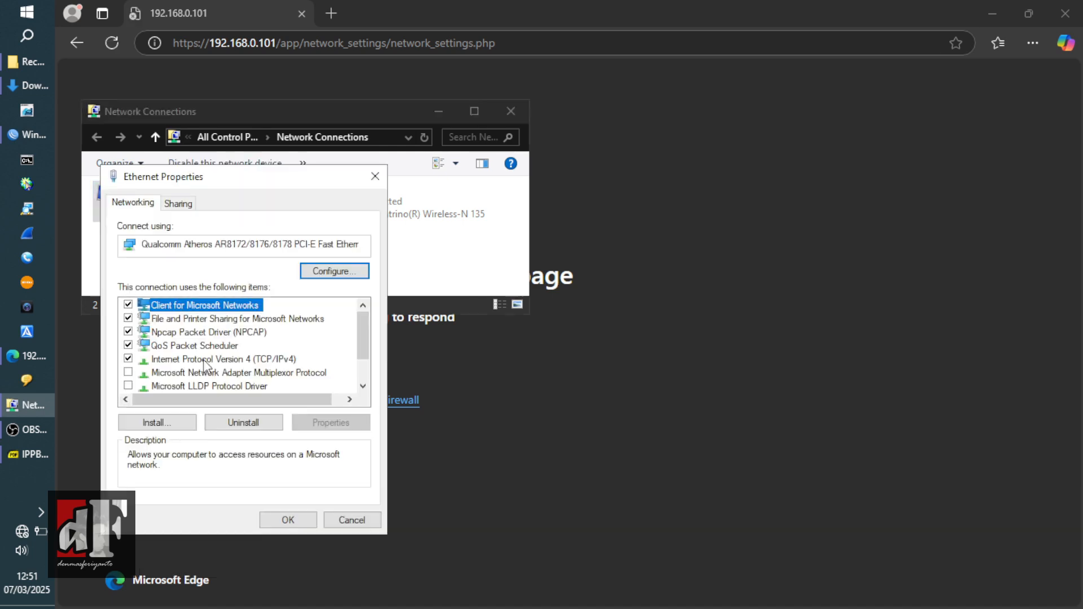
left_click(204, 359)
left_click(316, 423)
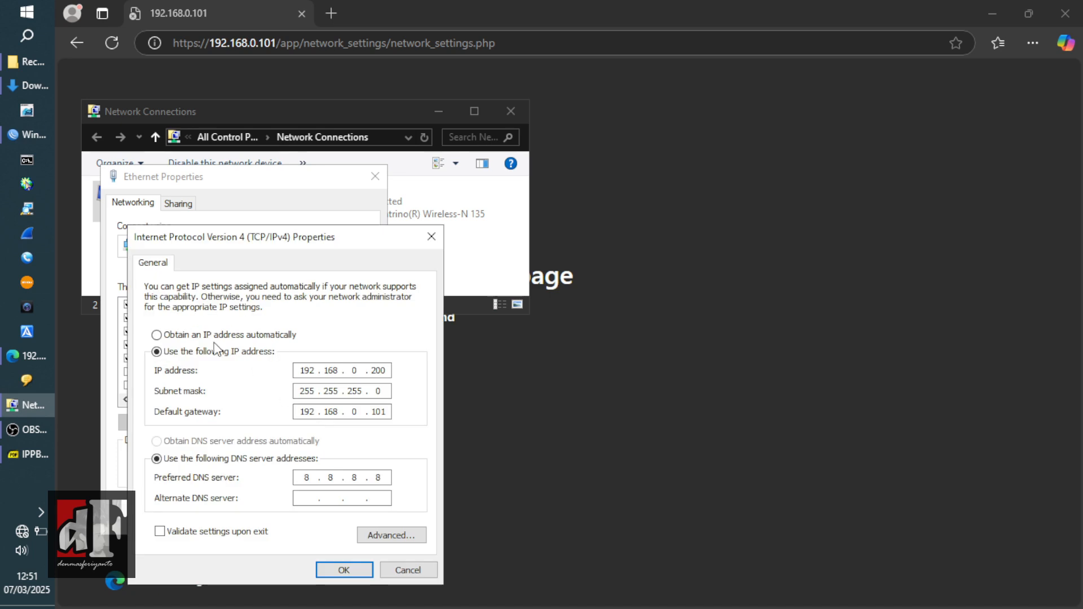
left_click(157, 335)
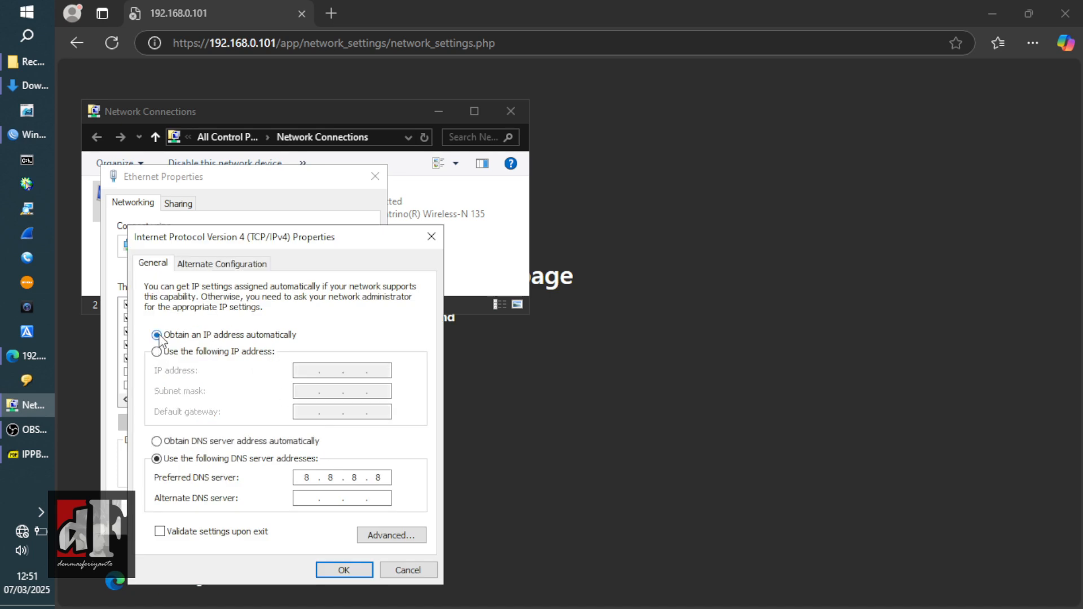
left_click(158, 441)
left_click(339, 571)
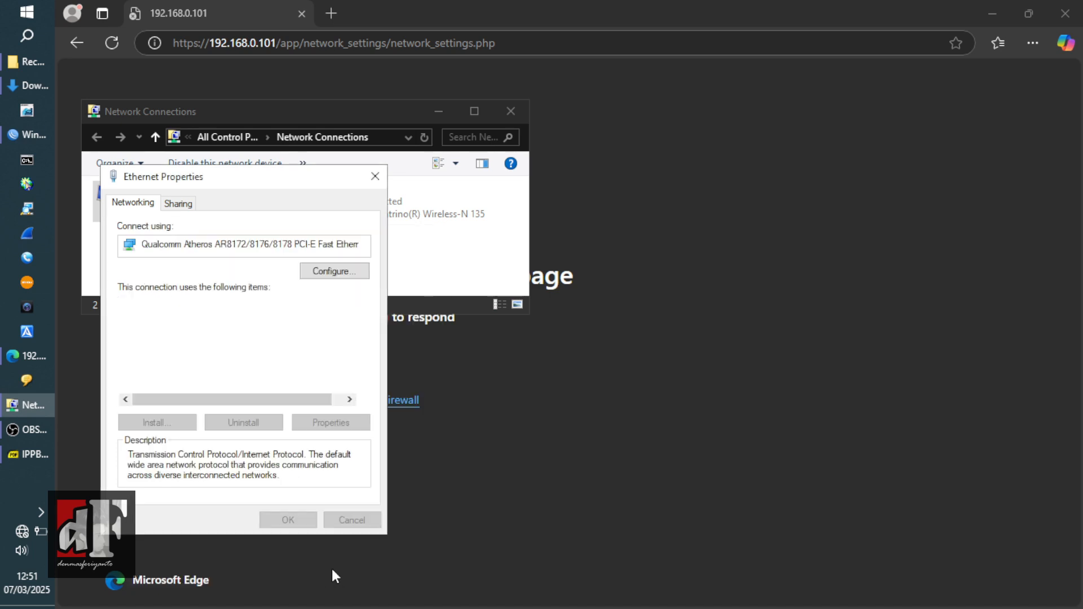
left_click(295, 519)
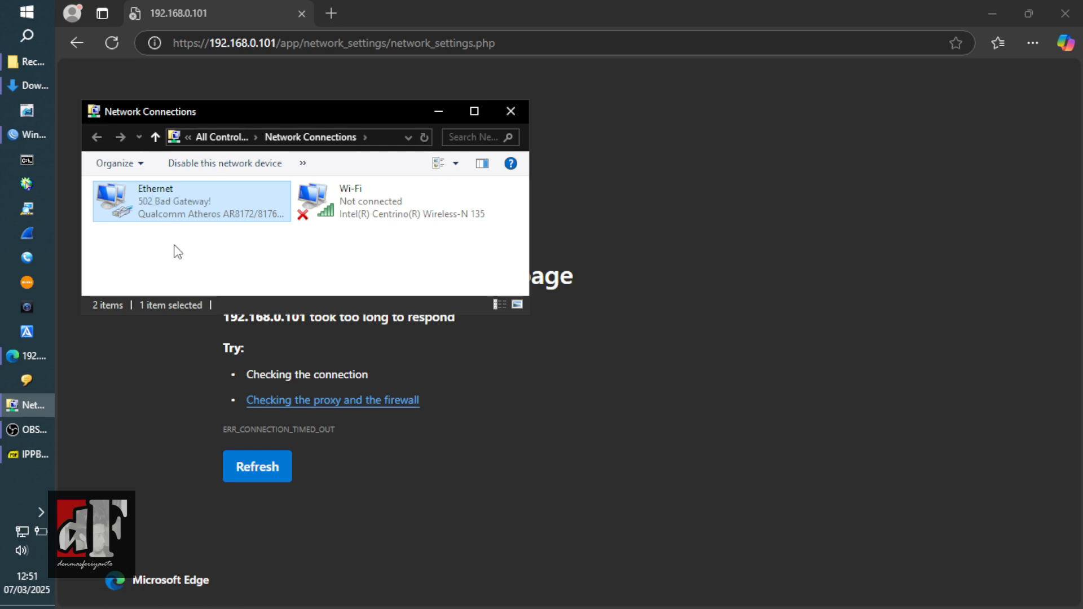
- Check the Ethernet connection's status details, then minimize Network Connections
right_click(158, 210)
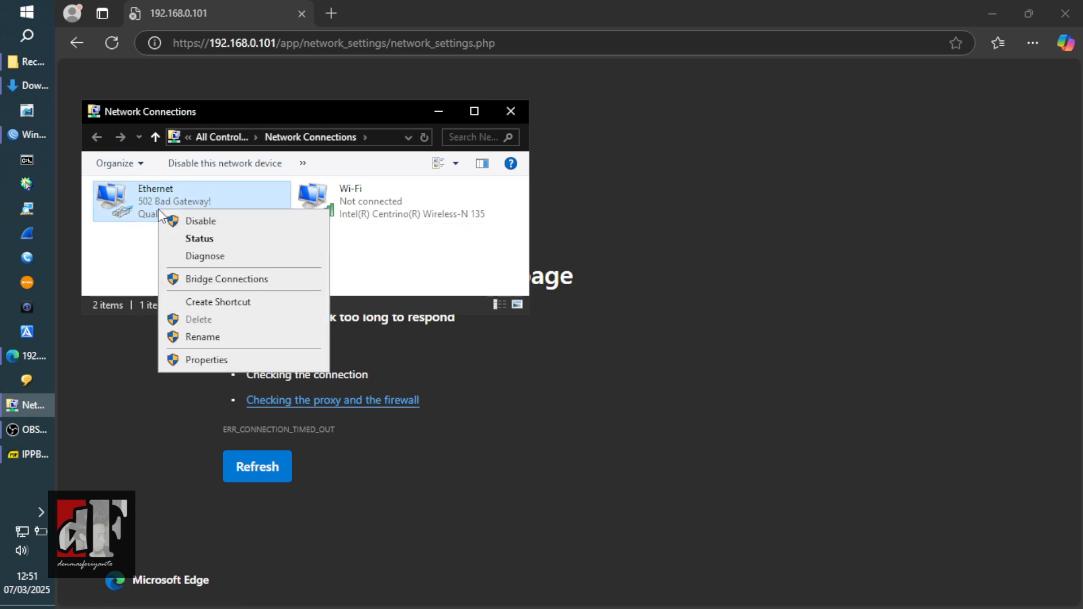
left_click(192, 240)
left_click(462, 286)
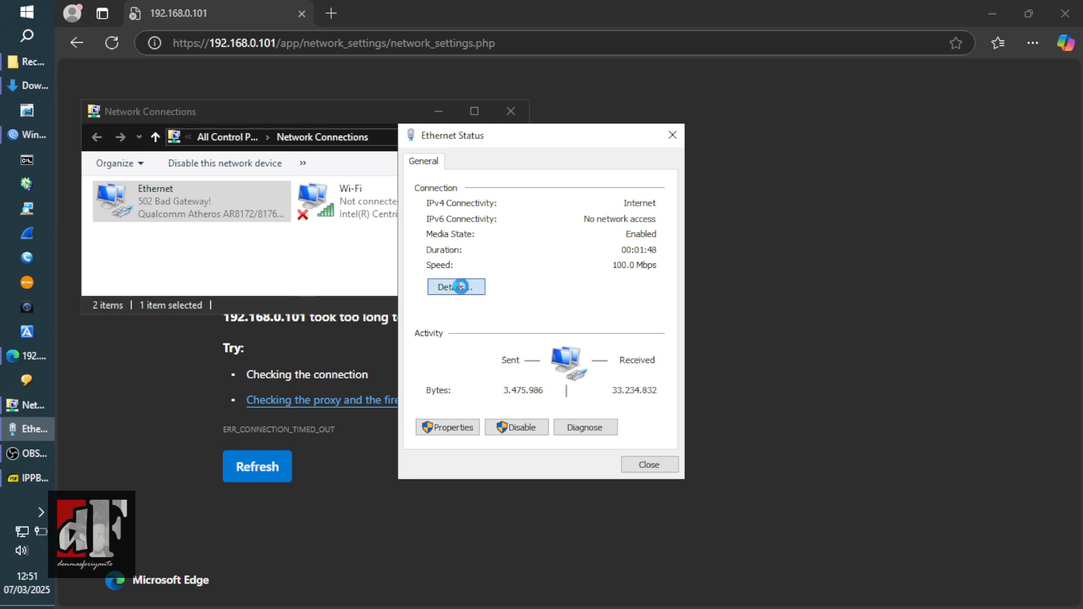
left_click(645, 479)
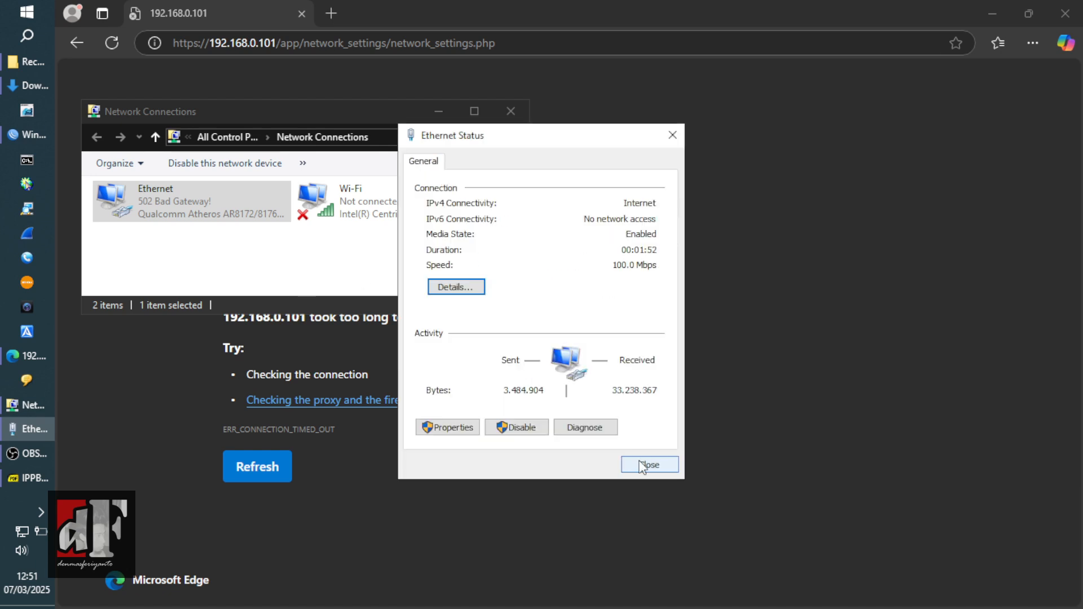
left_click(643, 474)
left_click(338, 271)
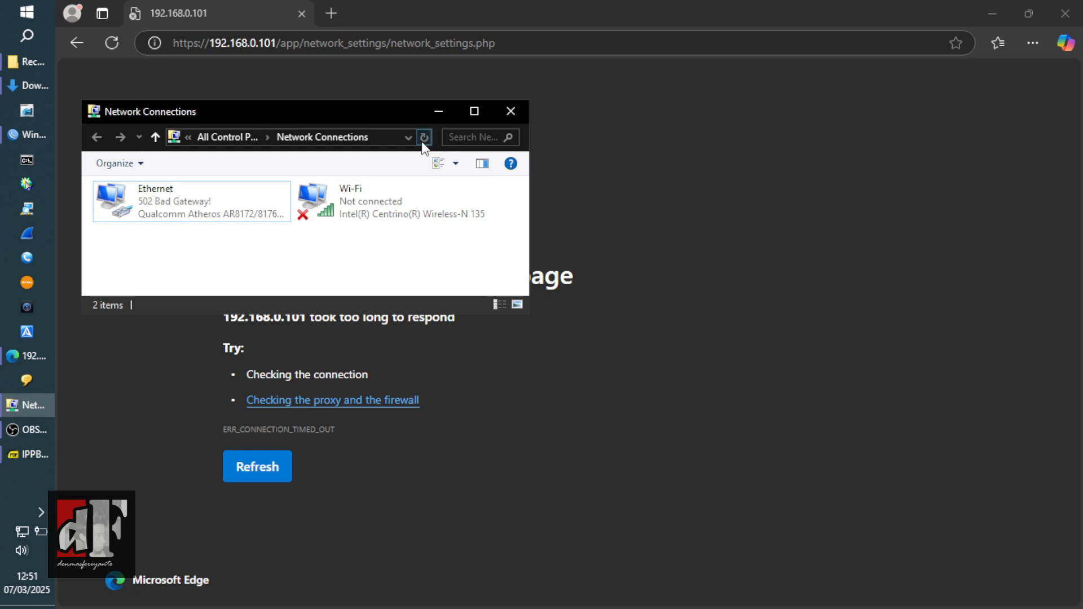
left_click(438, 113)
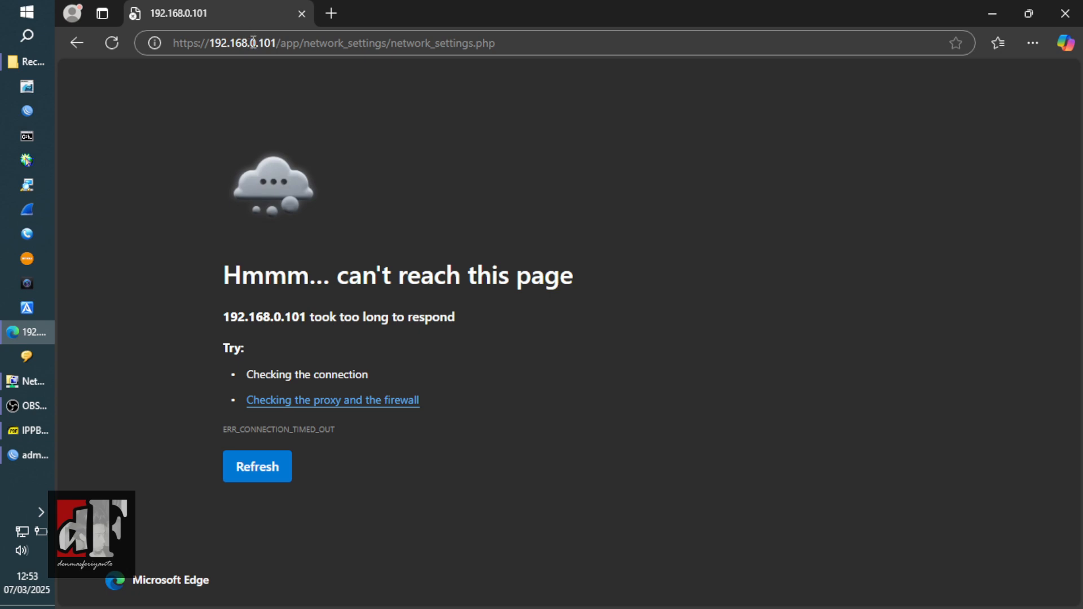
- Browse to the PBX at 192.168.55.99 and continue past the certificate warning
left_click_drag(248, 40, 652, 37)
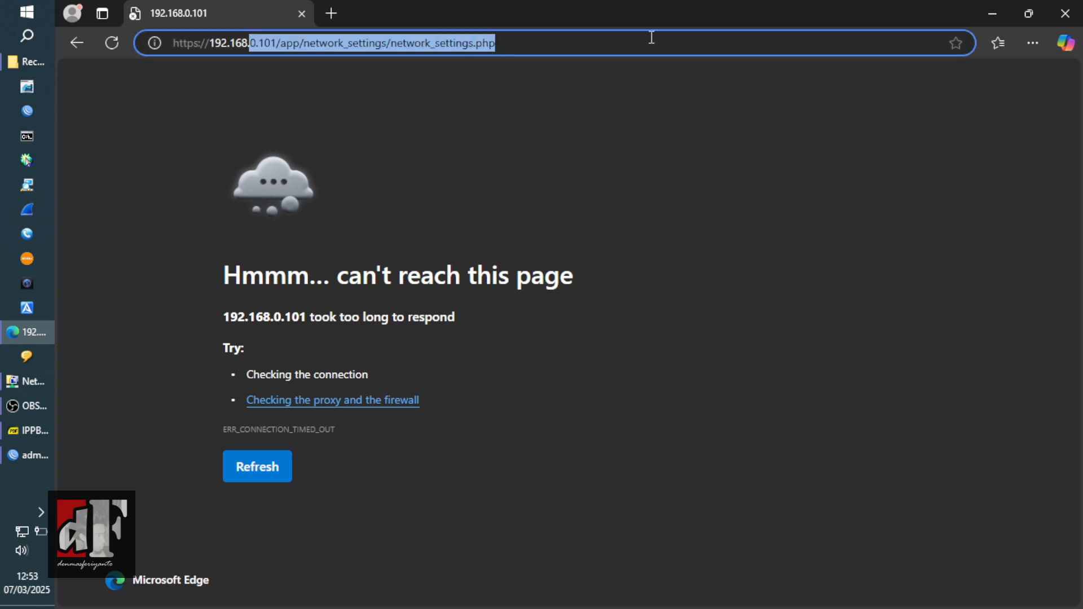
type("55.99")
key("Return")
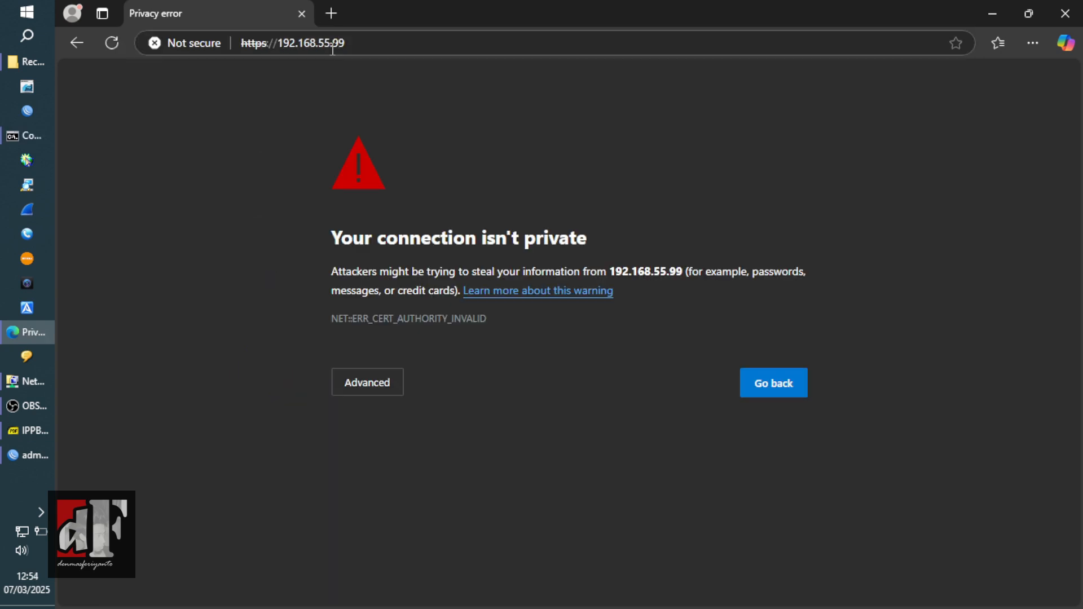
left_click_drag(332, 233, 384, 398)
left_click(402, 398)
left_click(378, 384)
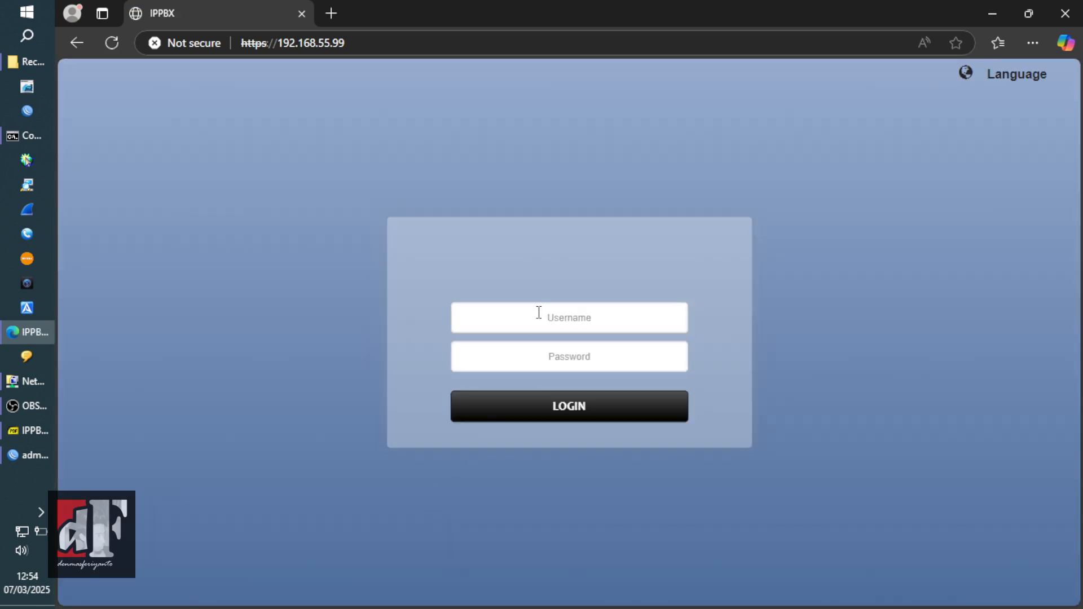
- Log in with the administrator username and password
left_click(539, 313)
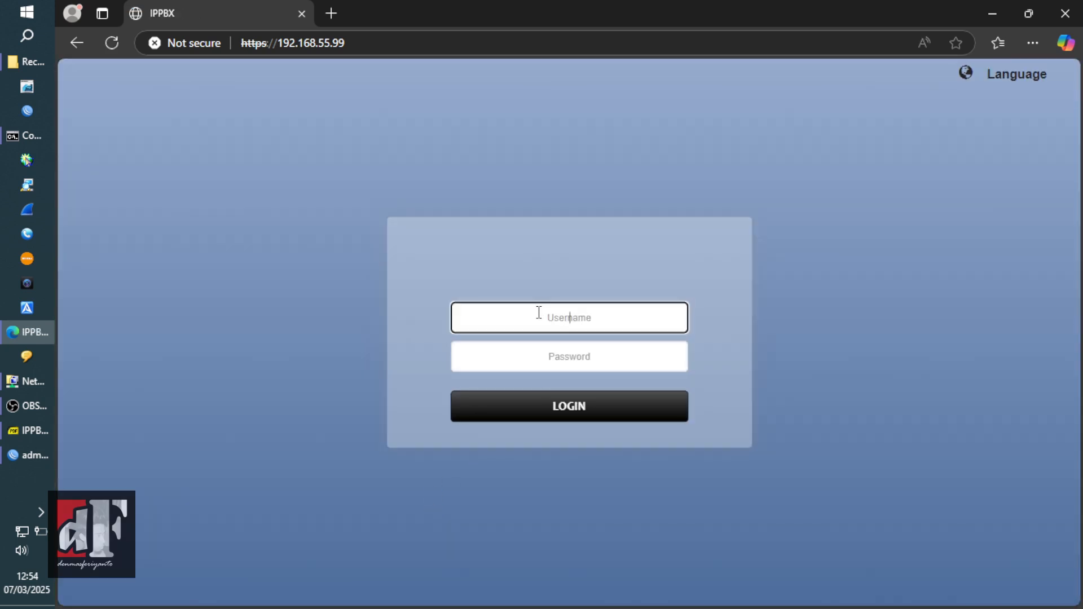
type("admin")
key("Tab")
type("adm")
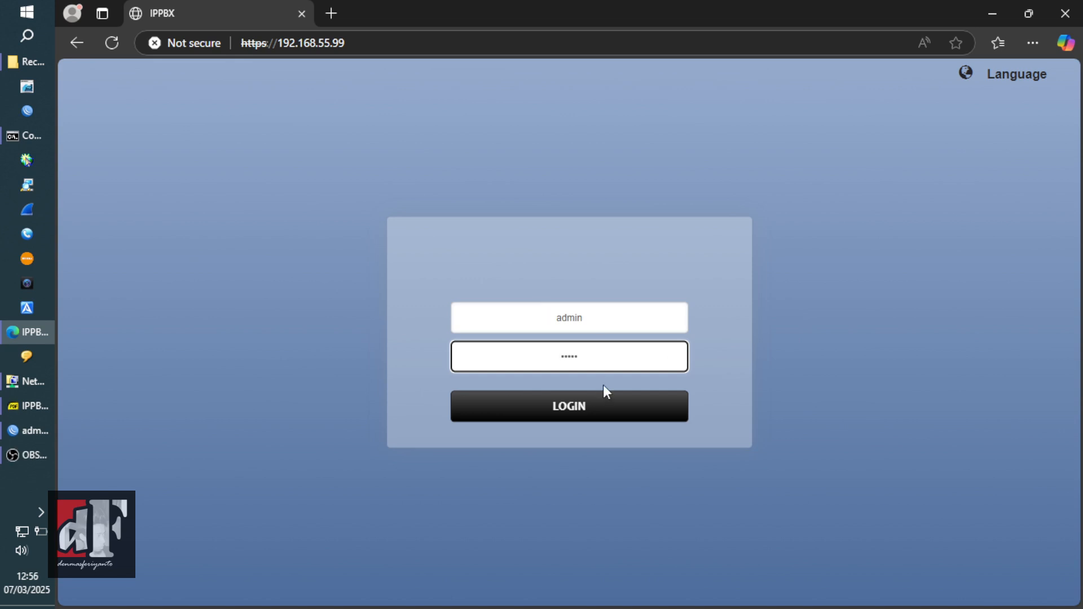
left_click(613, 403)
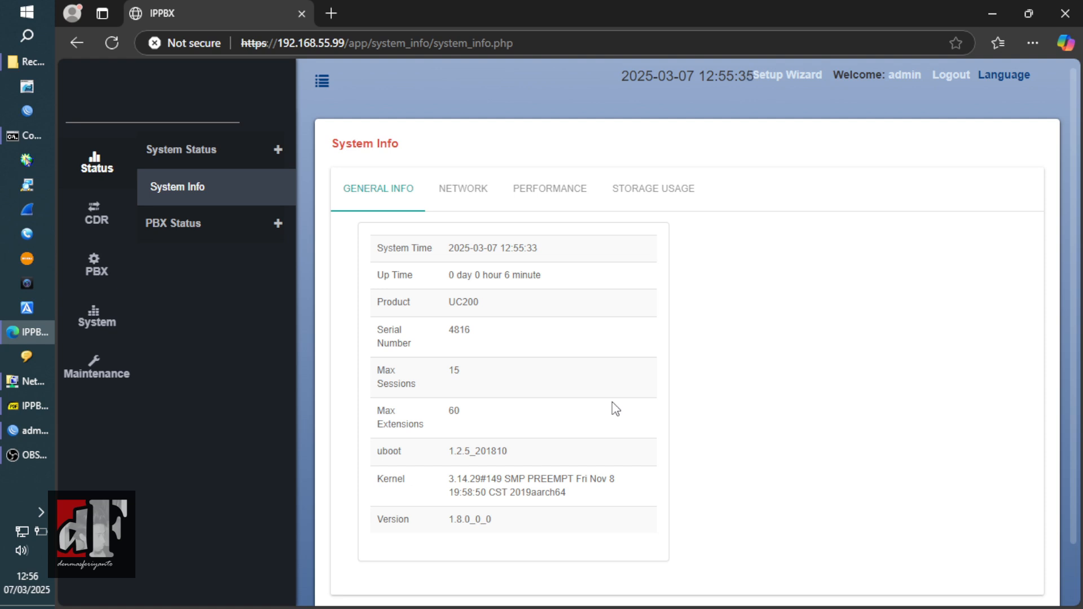
- Check the LAN static IP 192.168.55.99, then open the PBX Extensions list
left_click(473, 195)
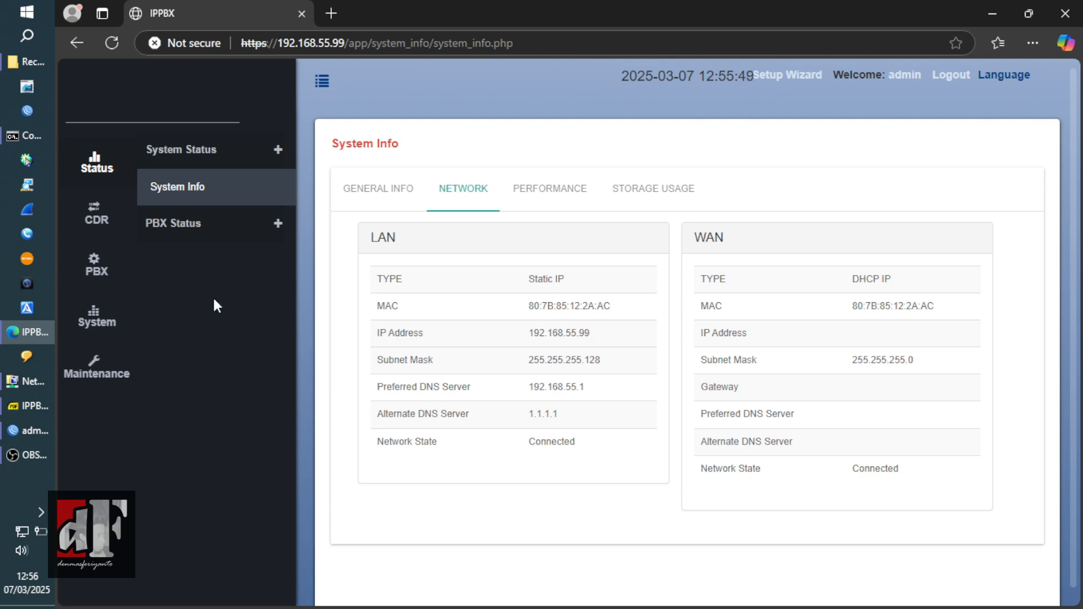
left_click(90, 280)
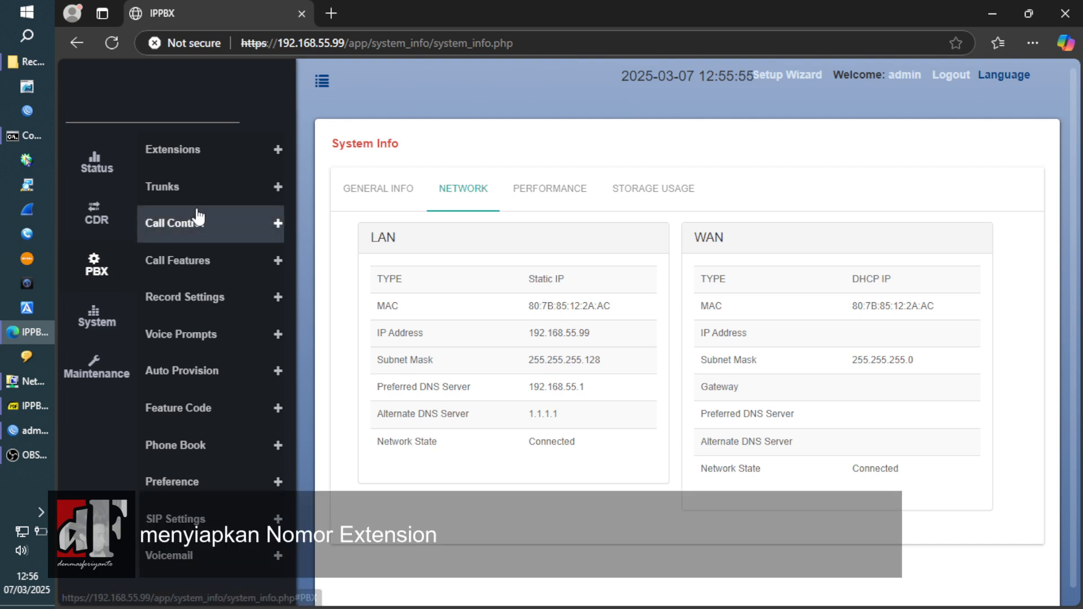
left_click(218, 167)
left_click(168, 189)
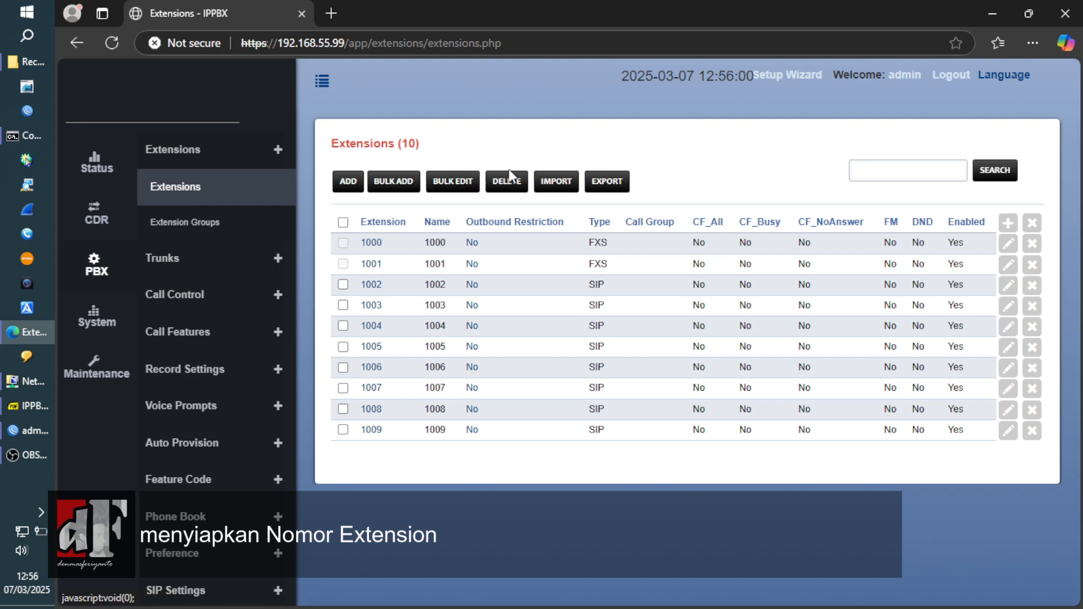
- Select and delete SIP extensions 1002–1009, keeping only FXS extensions 1000 and 1001
left_click(344, 223)
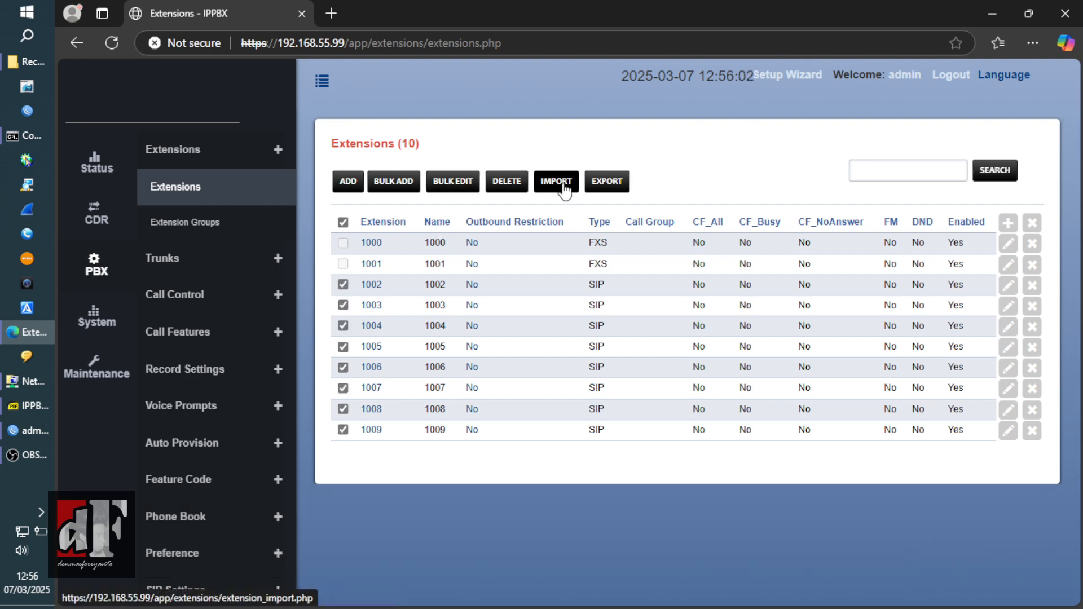
left_click(496, 191)
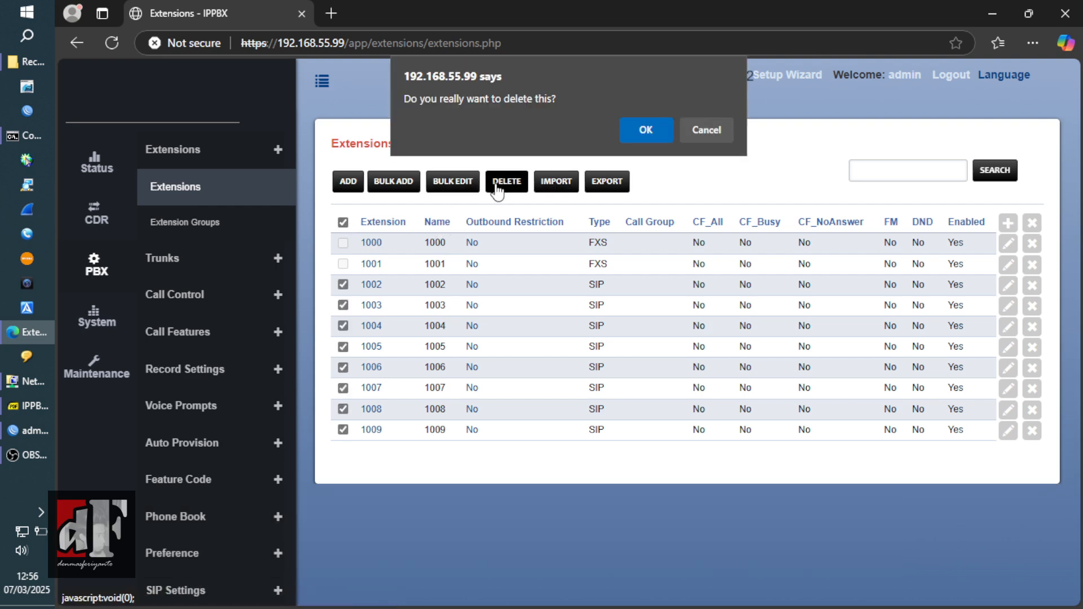
left_click(645, 121)
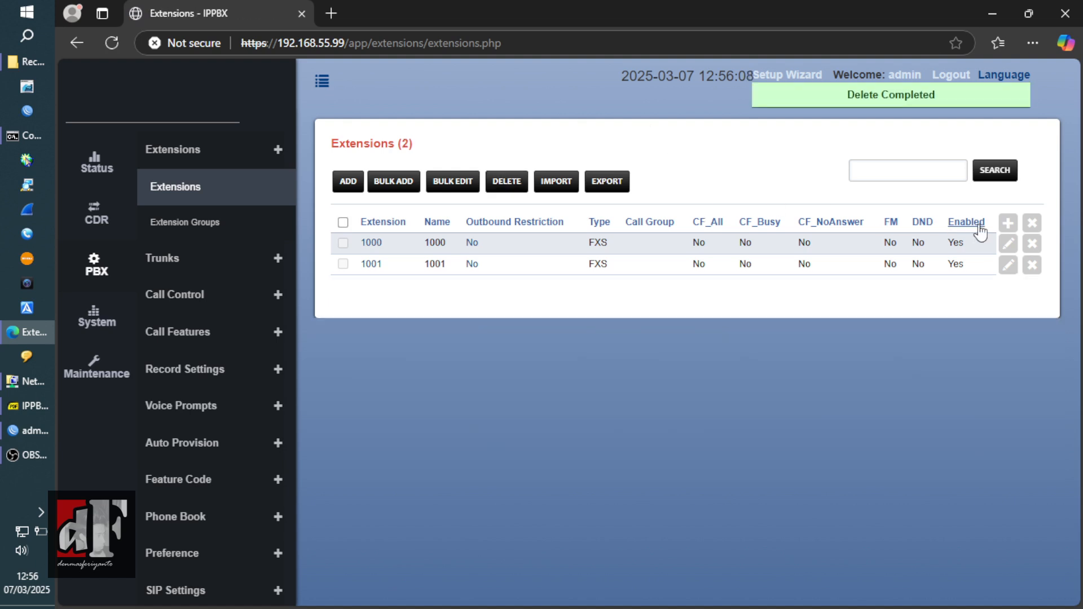
left_click(1008, 265)
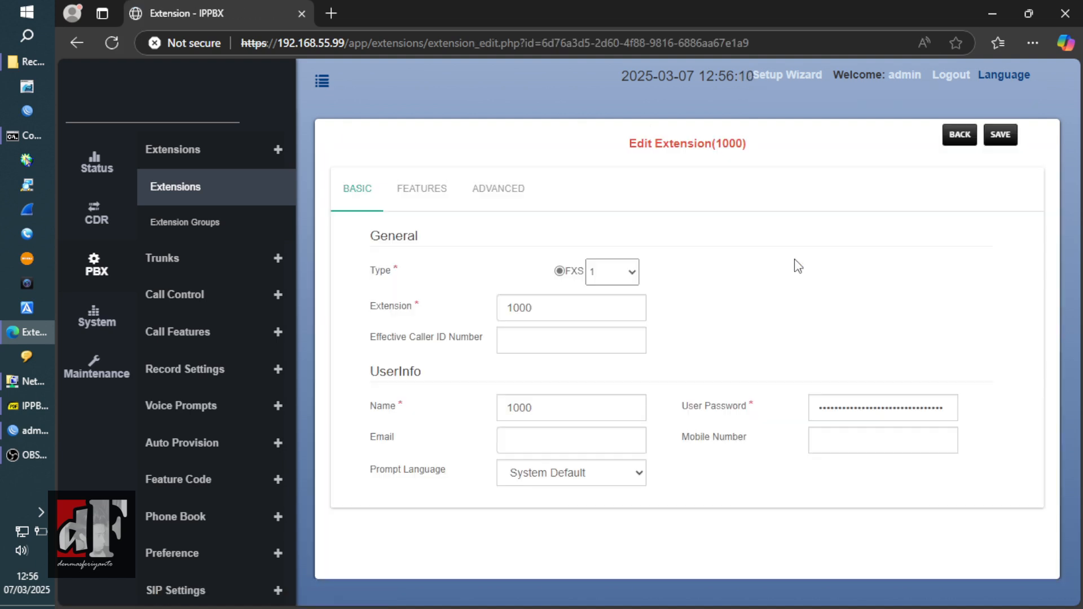
- Renumber extension 1000 to 1061, name it 1061, and save
left_click(634, 300)
key("BackSpace")
key("BackSpace")
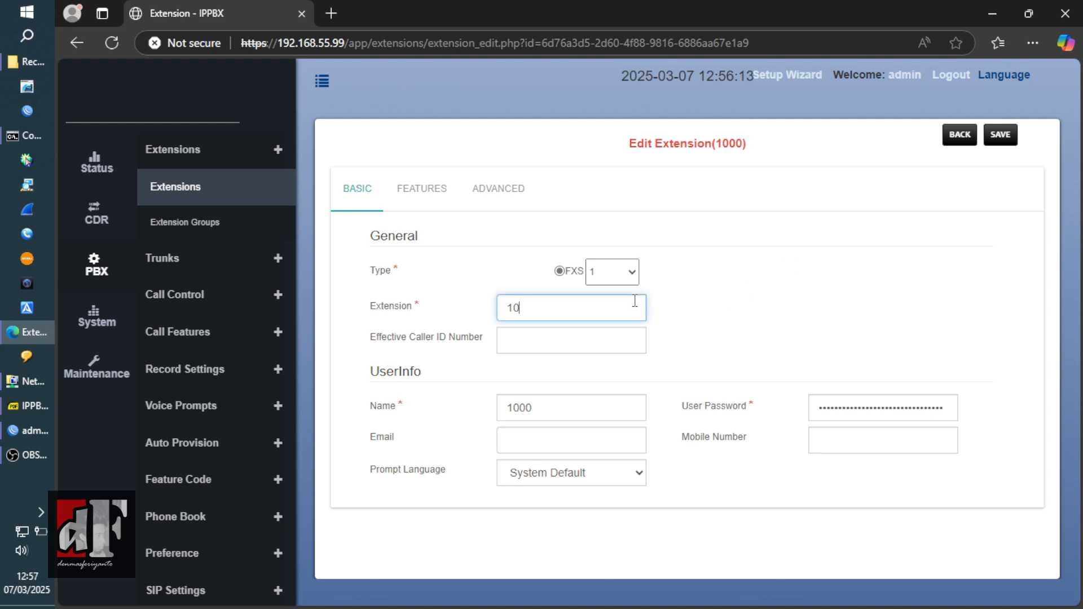
type("61")
left_click(581, 402)
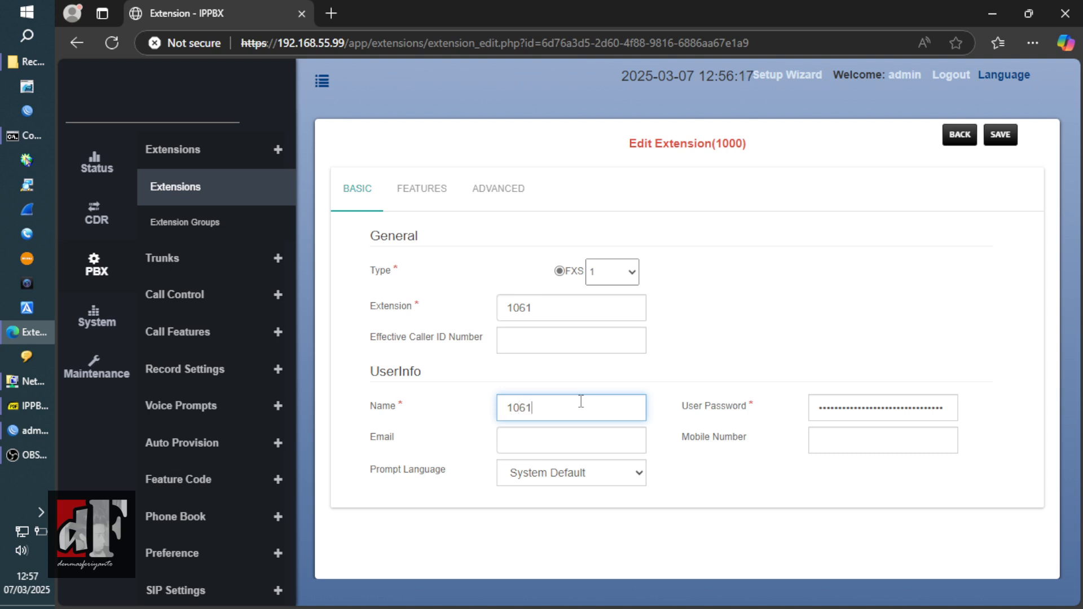
left_click(682, 485)
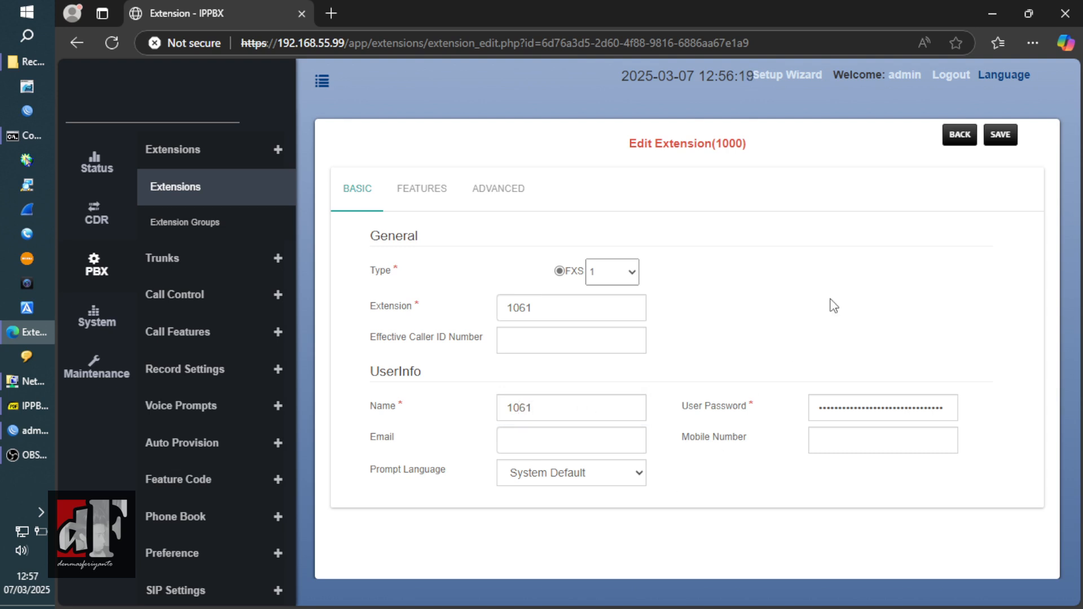
left_click(999, 138)
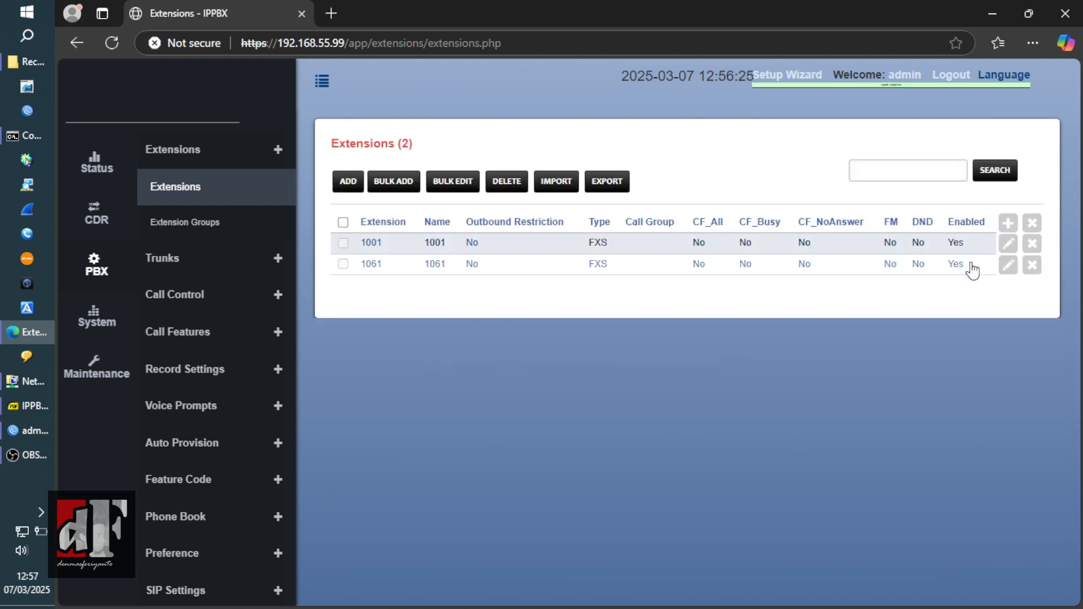
- Renumber extension 1001 to 1062 with the matching name 1062, and save
left_click(1006, 247)
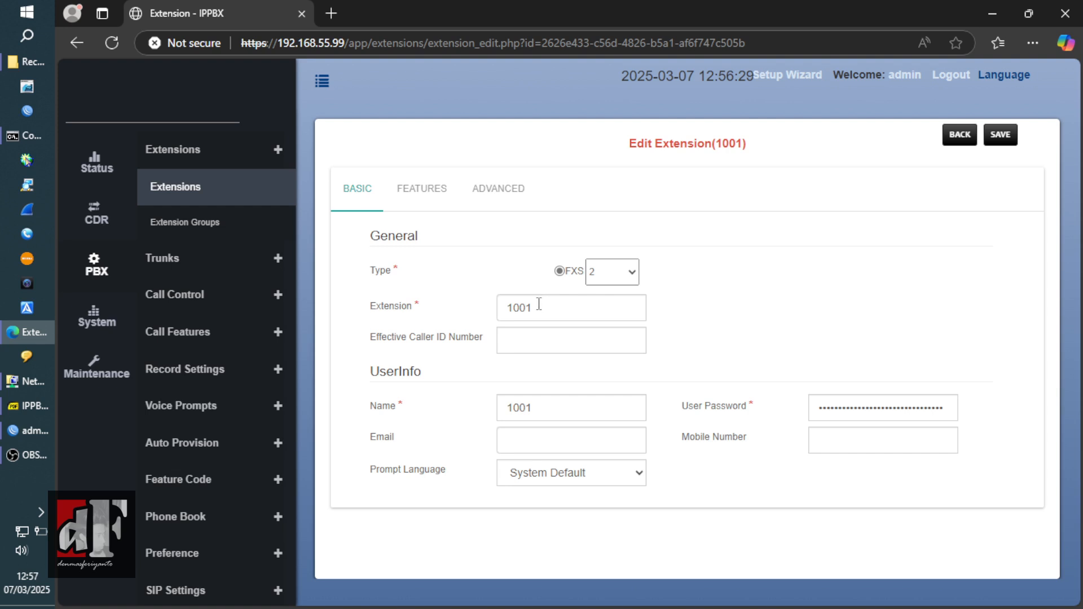
left_click(539, 305)
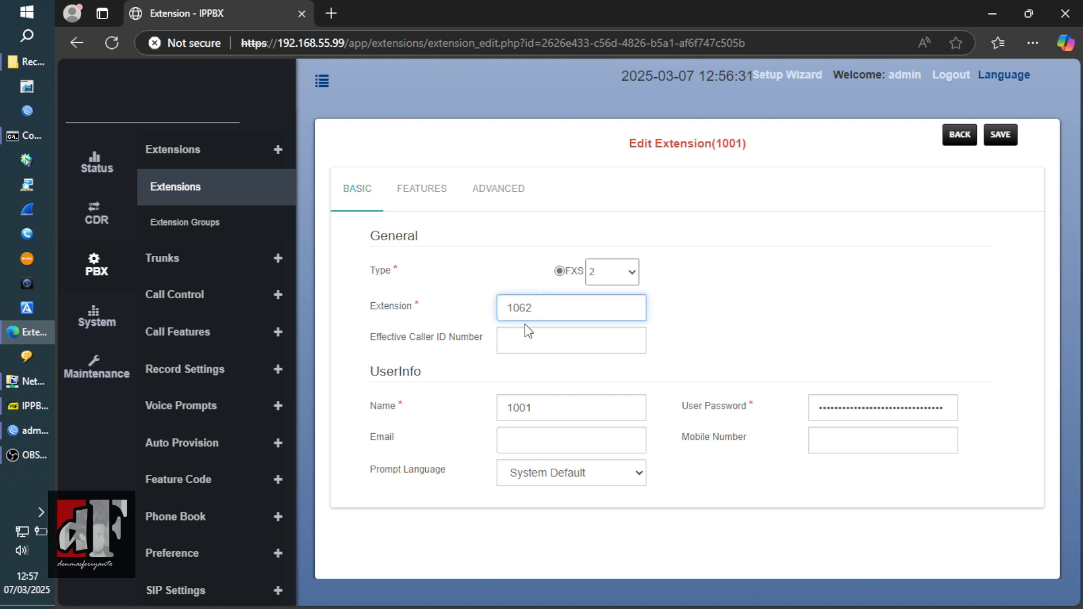
left_click(541, 411)
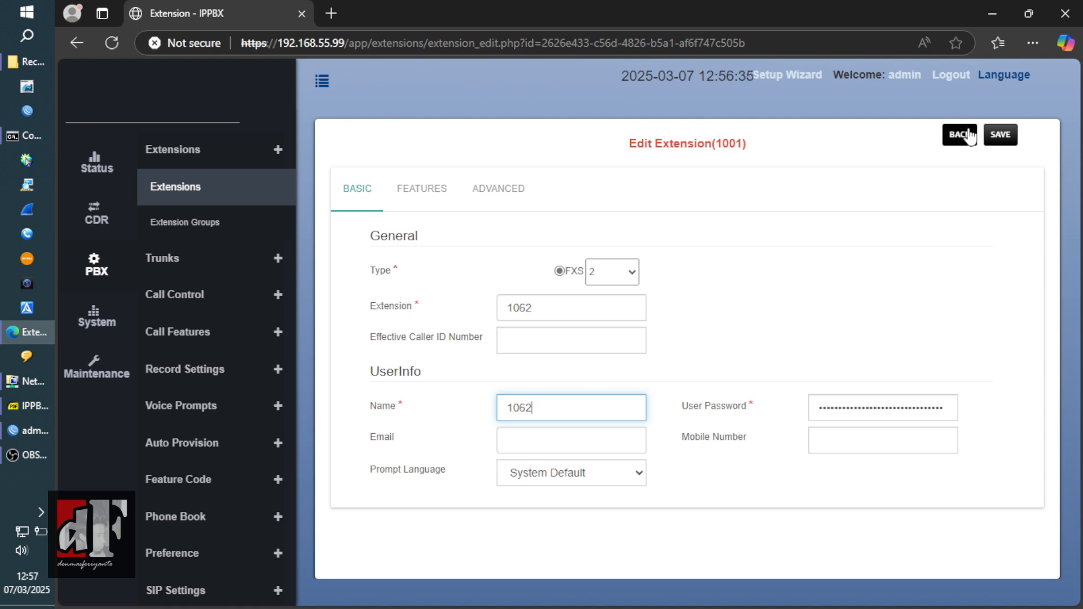
left_click(999, 135)
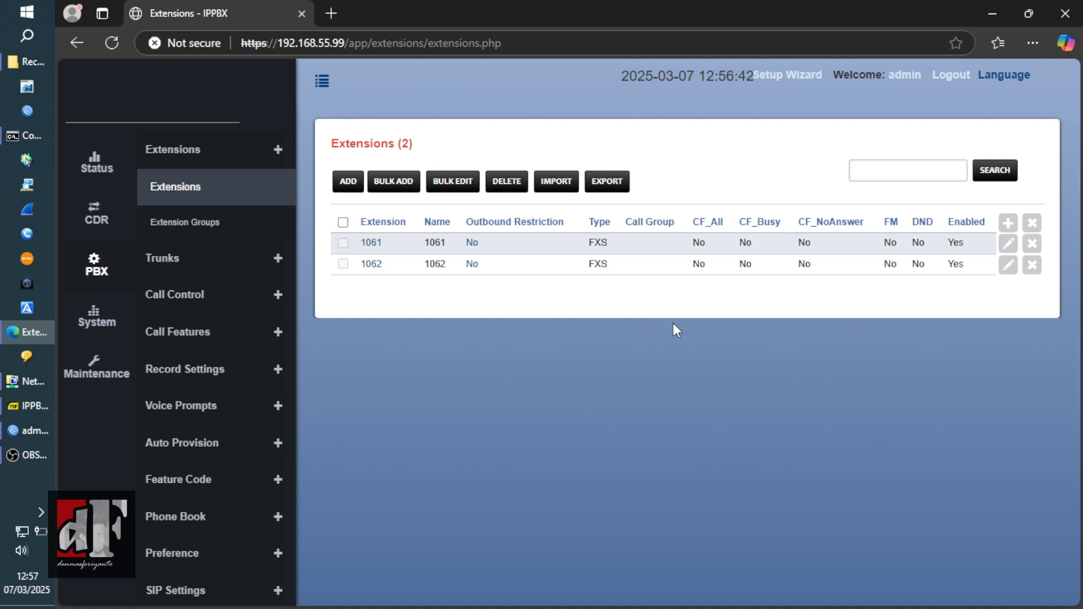
left_click(399, 185)
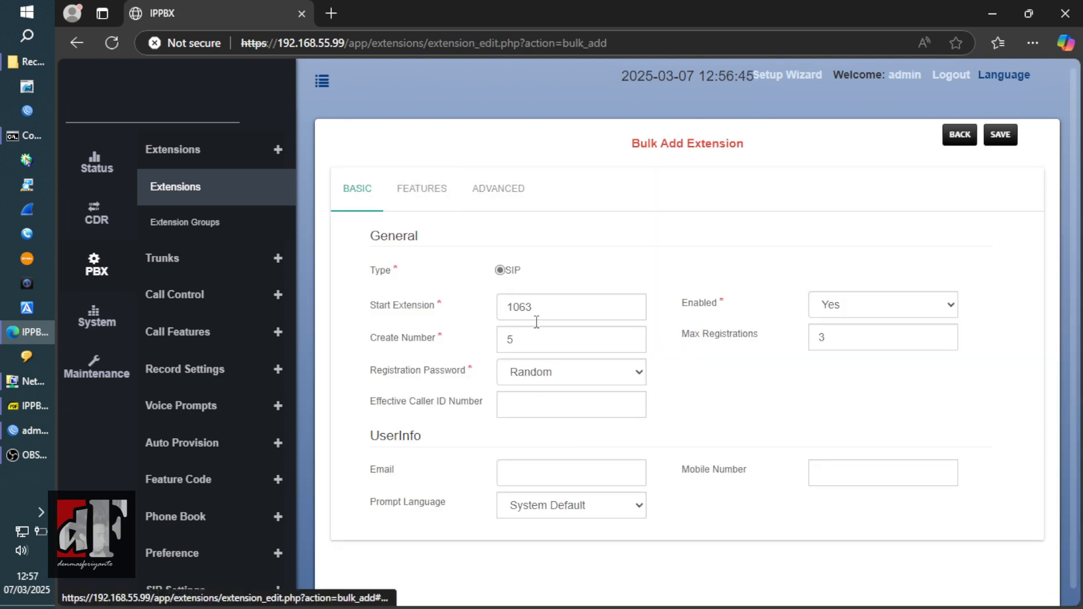
- Set start extension 1001, create number 60, and a fixed registration password
left_click(546, 307)
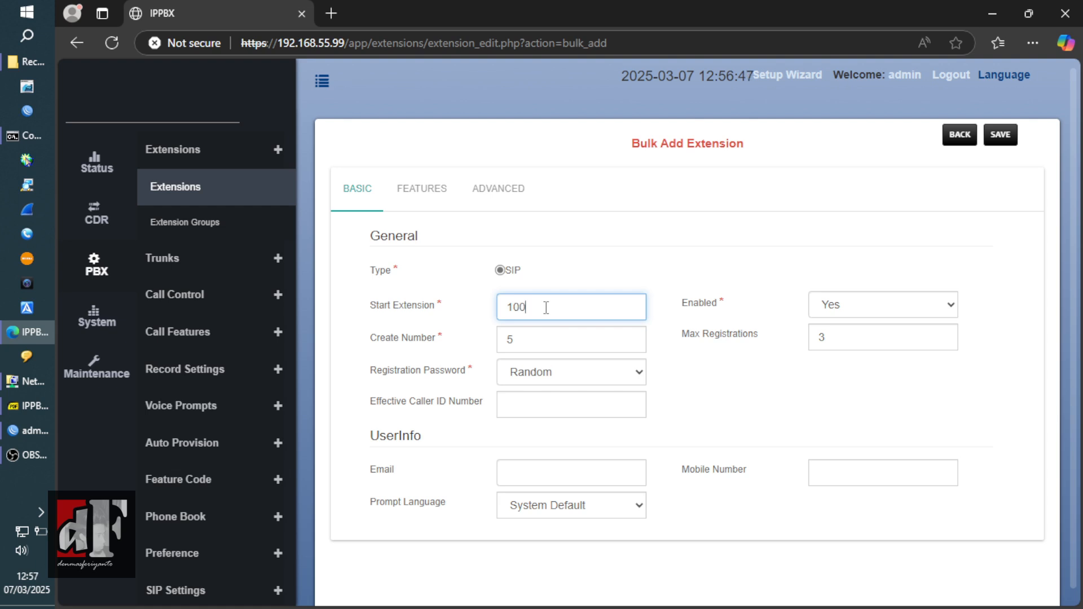
key("Tab")
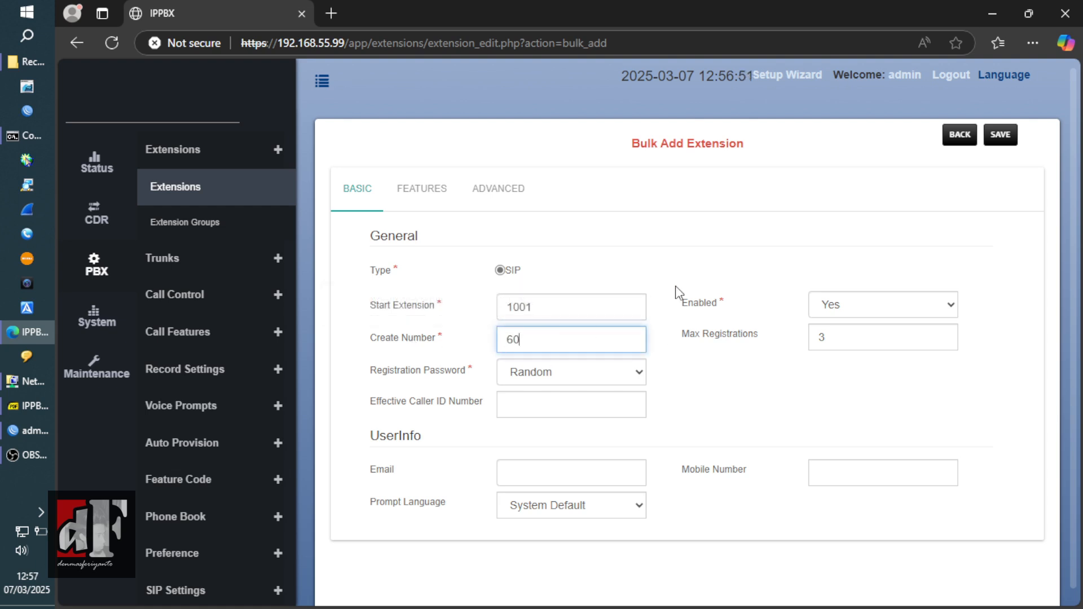
left_click(679, 267)
left_click(612, 373)
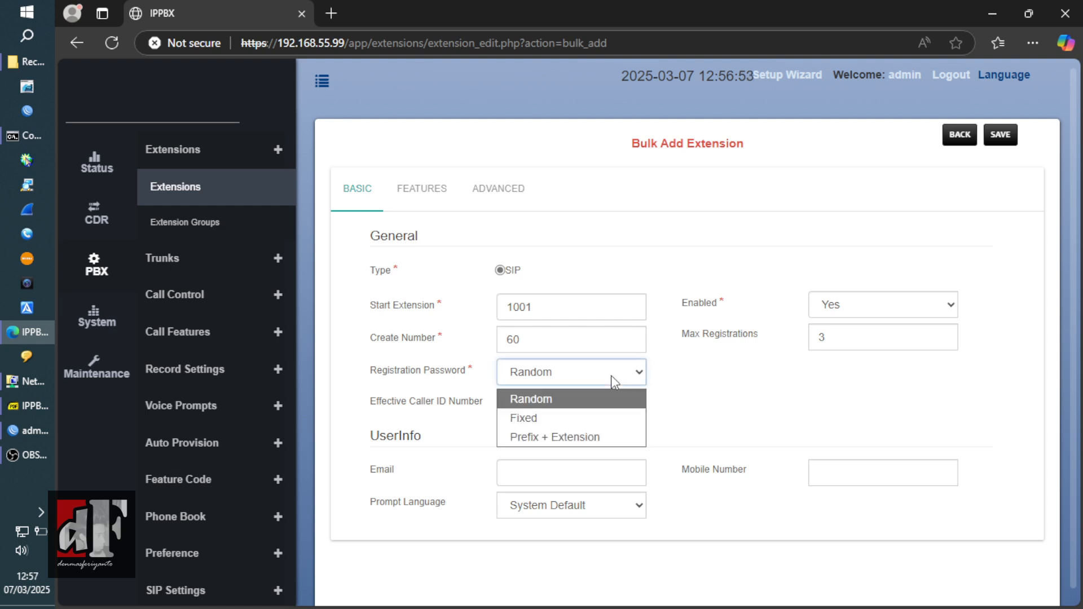
left_click(574, 418)
left_click(595, 405)
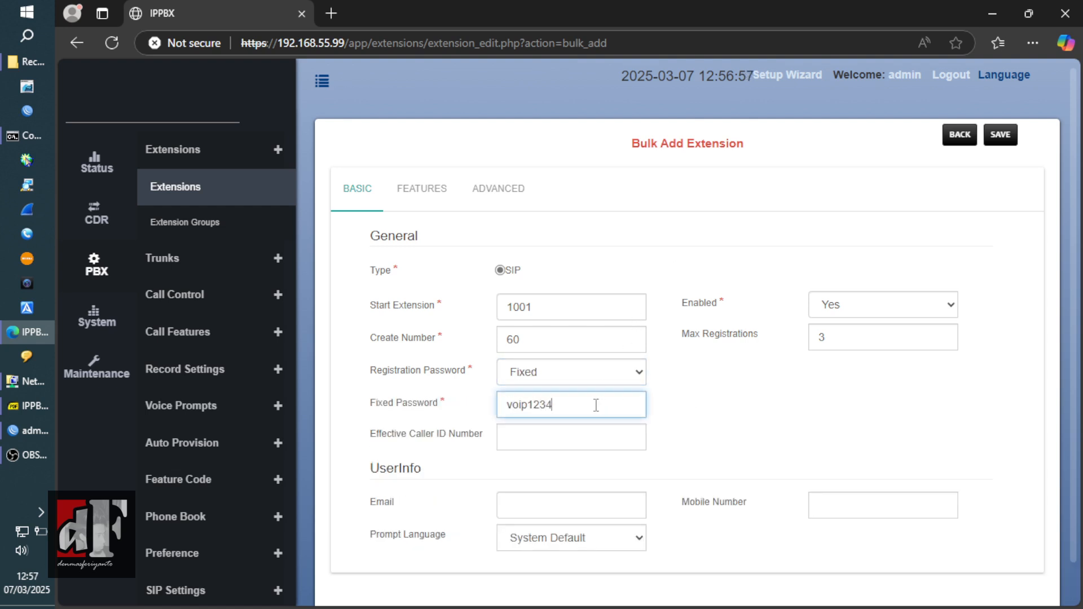
left_click(709, 418)
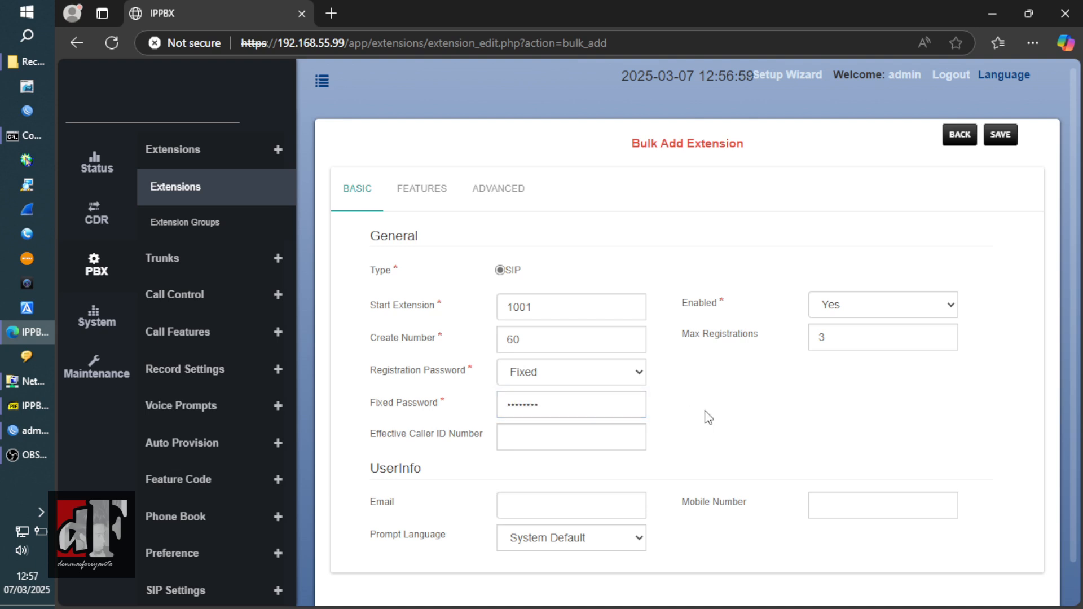
scroll(1072, 313, "down", 1)
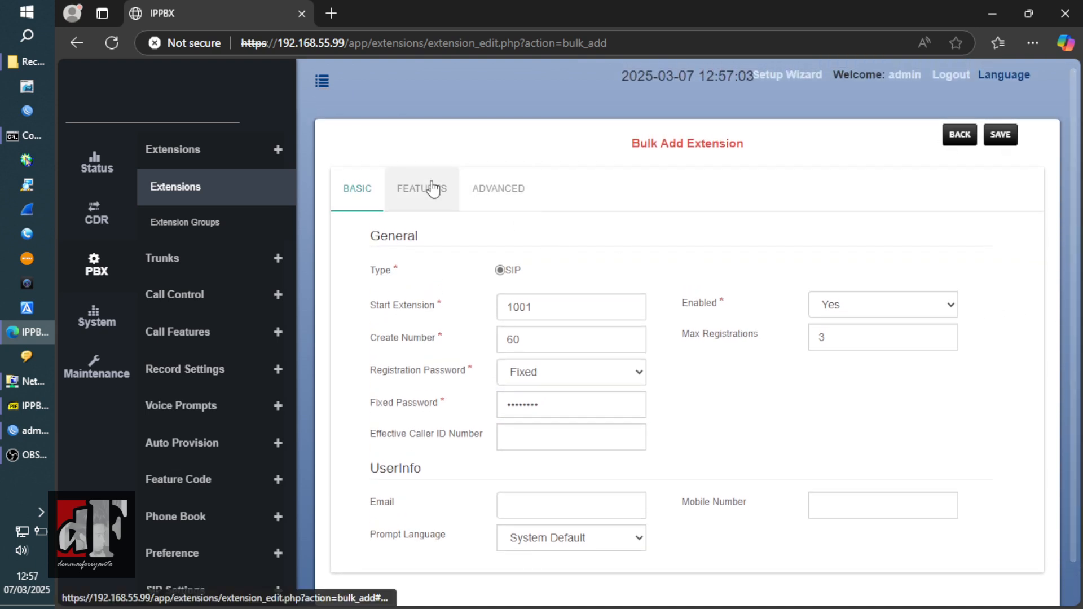
- Turn voicemail off for the bulk-added extensions
left_click(430, 185)
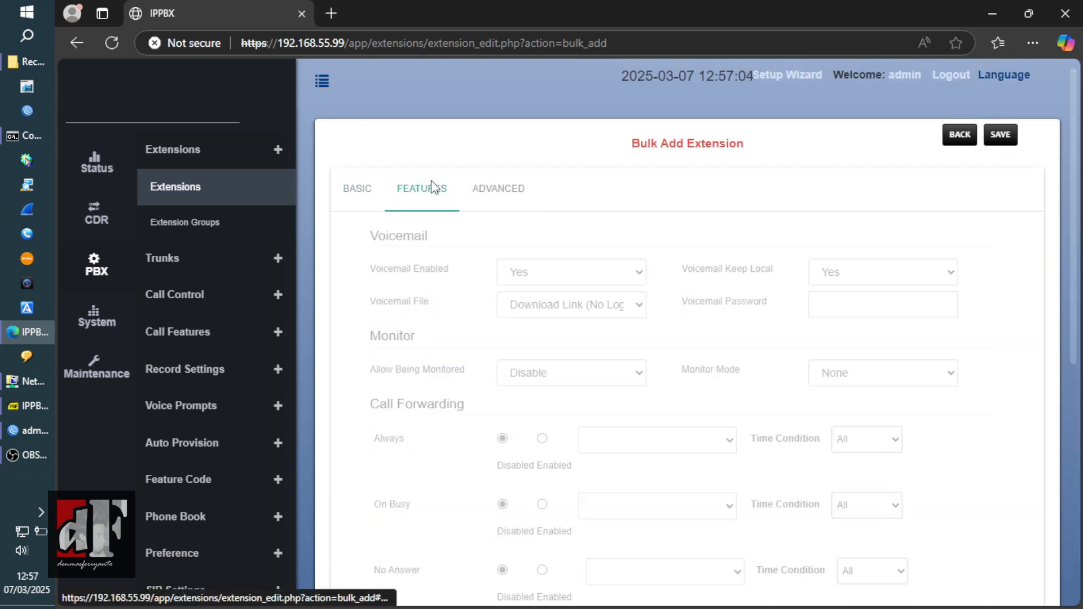
left_click(548, 277)
left_click(555, 317)
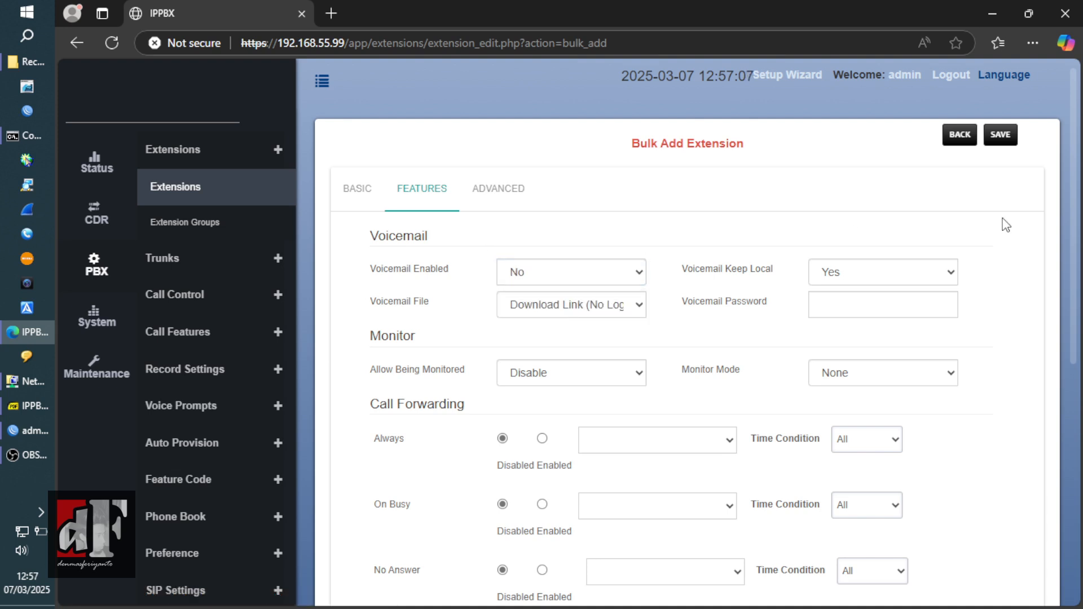
scroll(1075, 237, "down", 3)
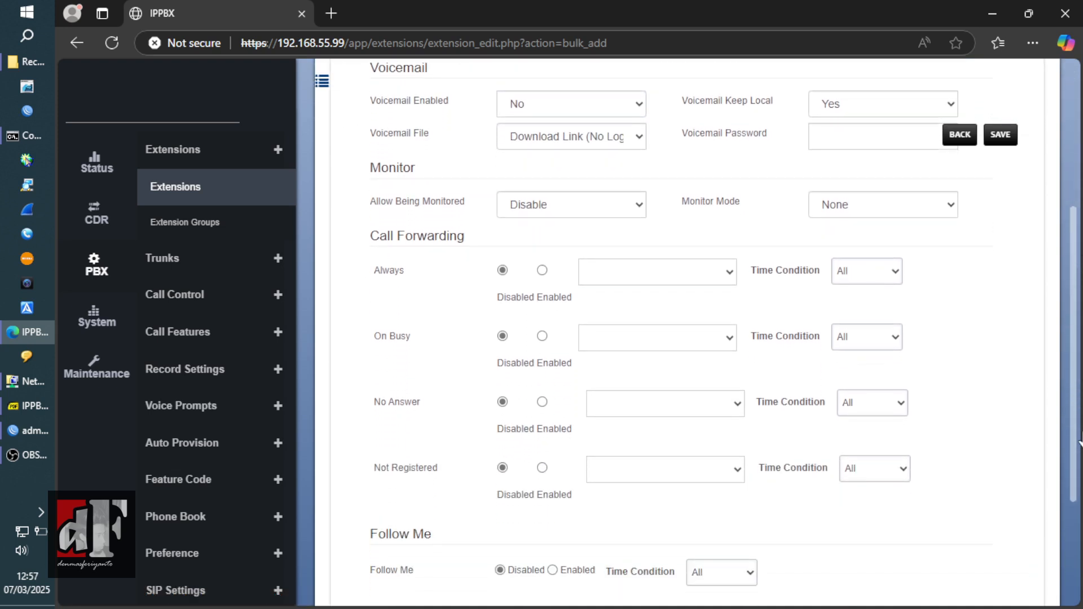
left_click_drag(1079, 440, 1079, 533)
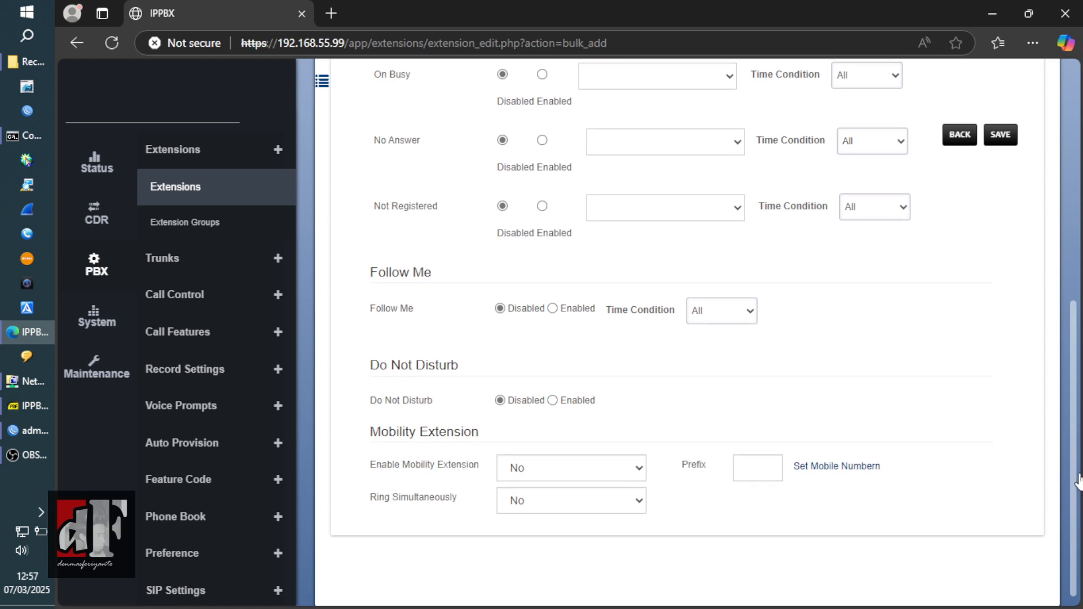
scroll(928, 208, "up", 8)
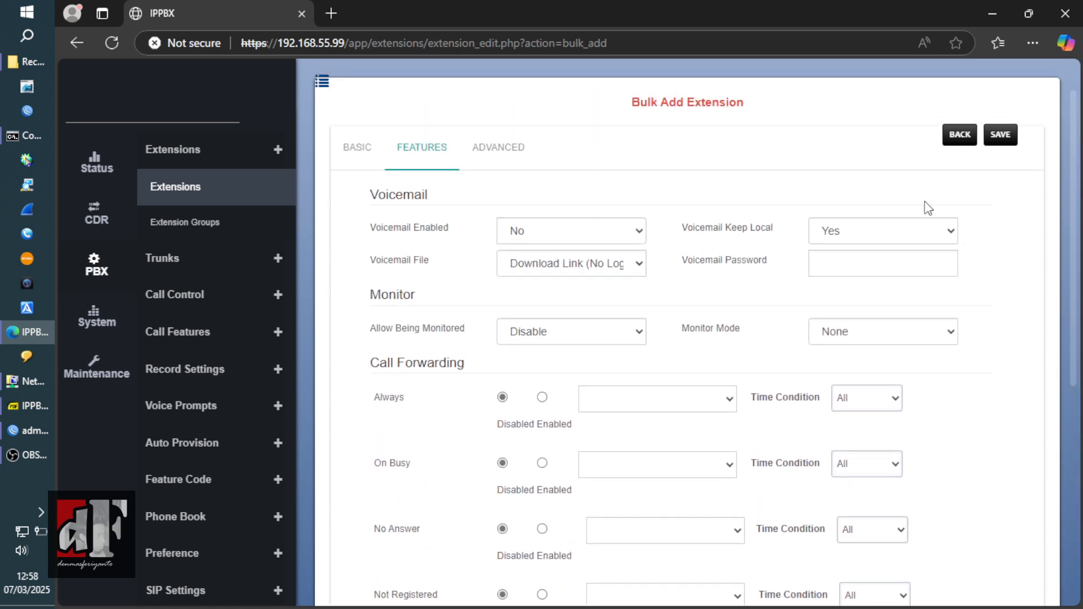
- In the advanced call settings, set Call Permission to Long-Distance Call
left_click(494, 147)
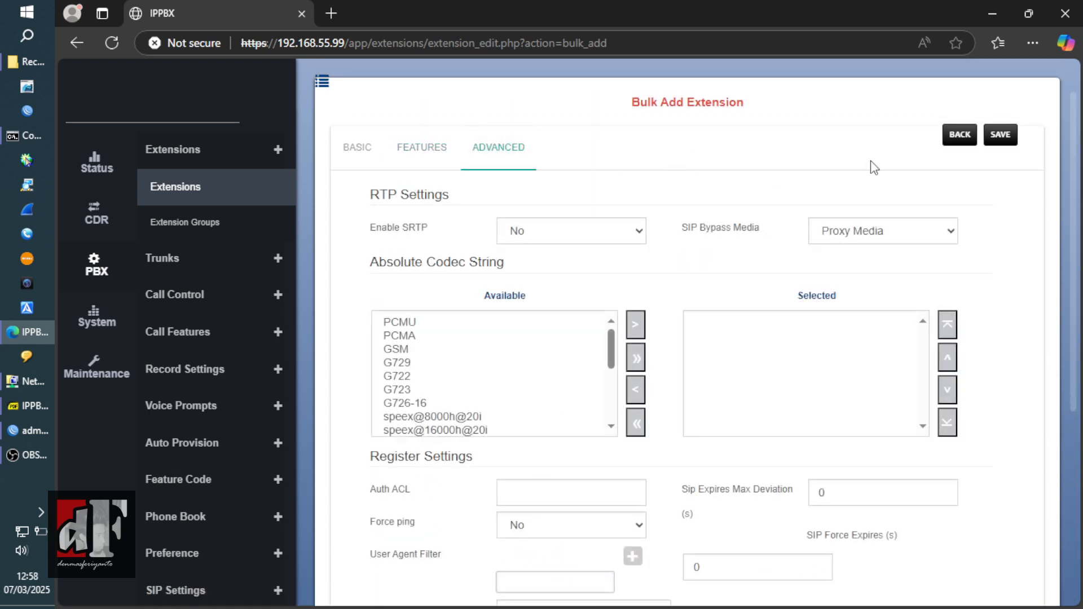
scroll(1075, 200, "down", 2)
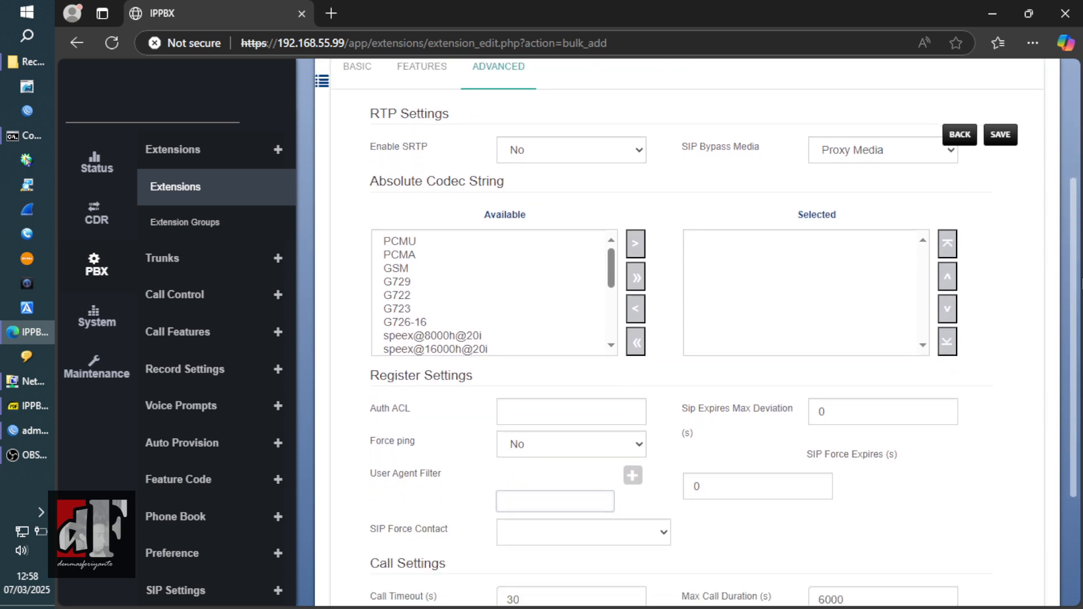
scroll(1075, 282, "down", 5)
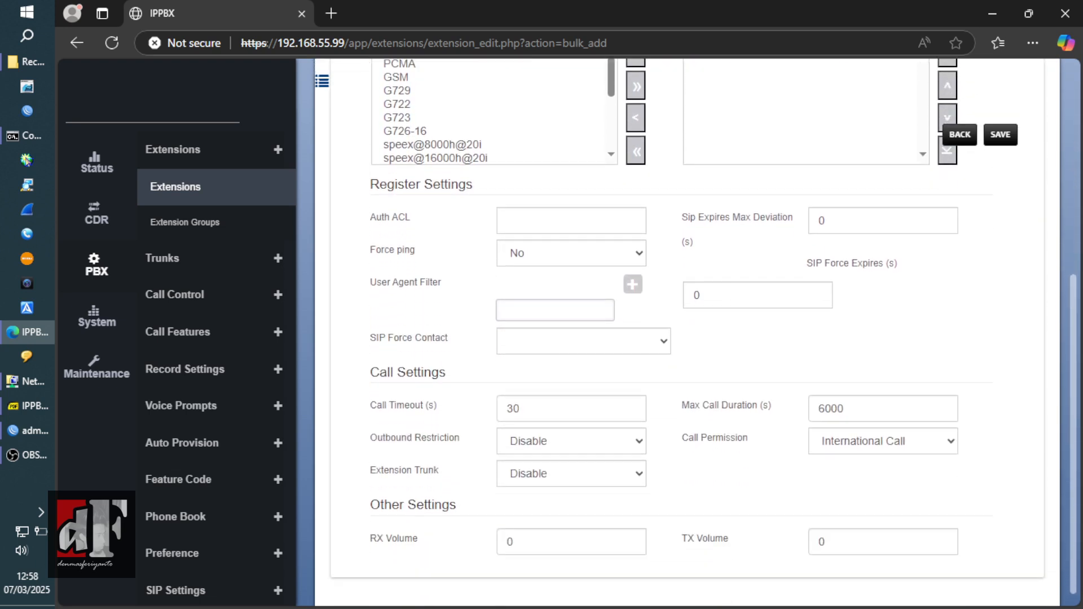
left_click(952, 405)
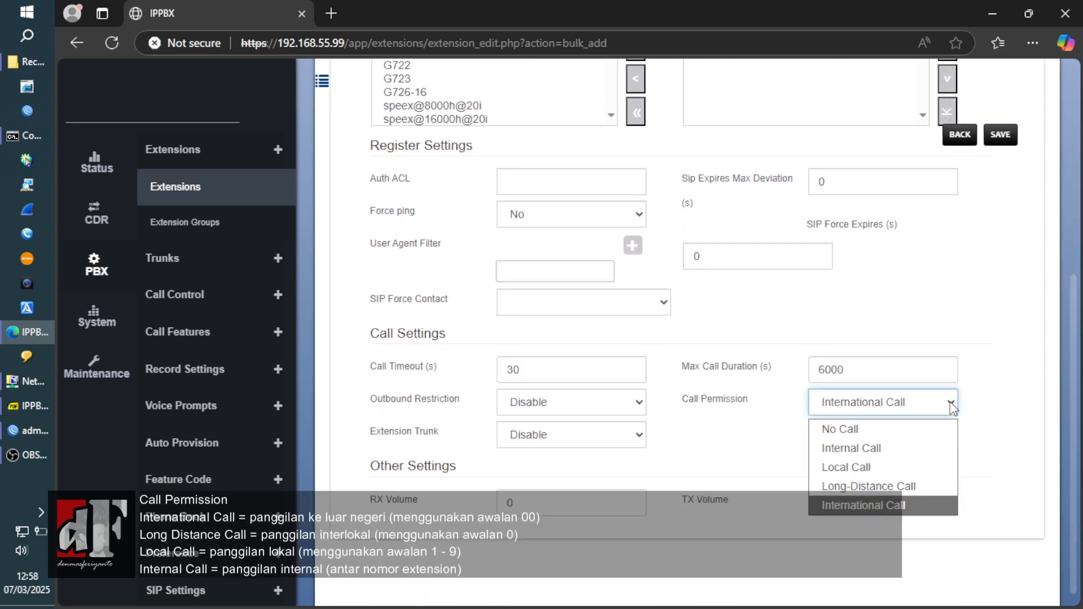
left_click(931, 486)
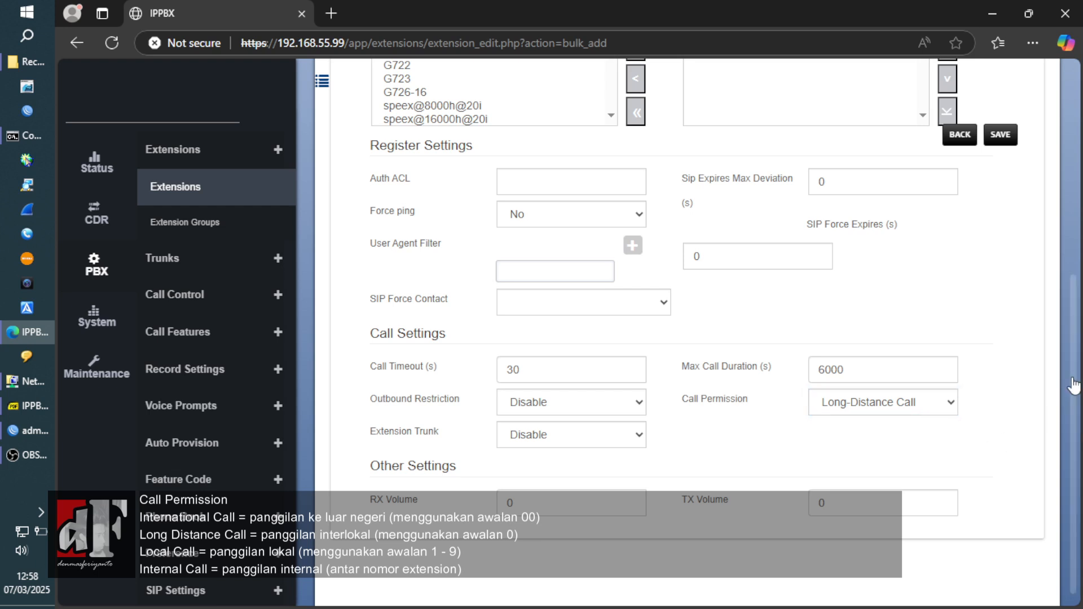
left_click(946, 407)
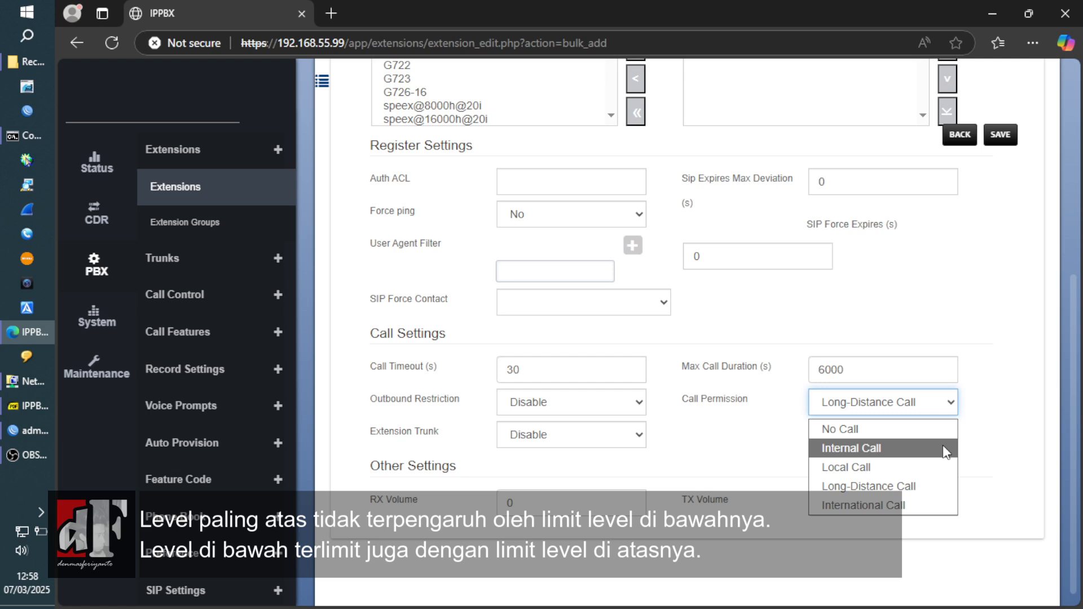
left_click(1000, 445)
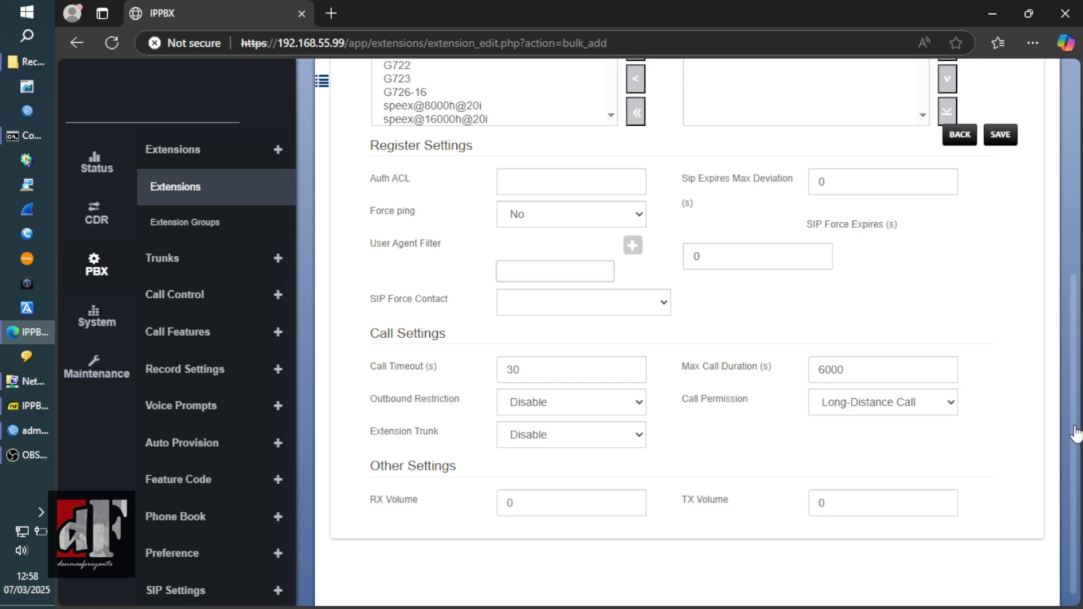
scroll(1056, 330, "up", 2)
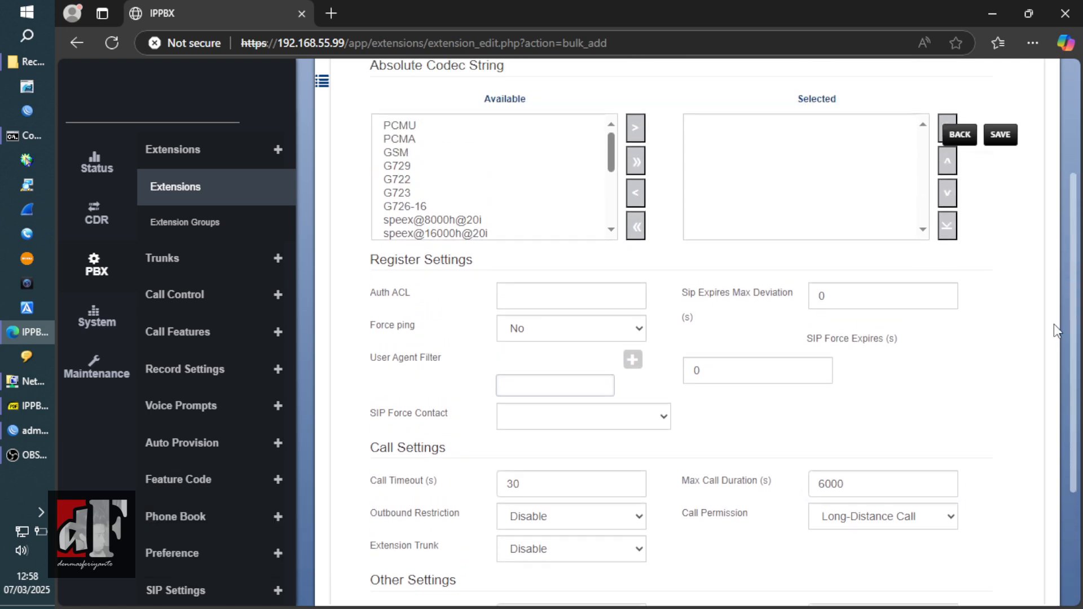
scroll(1054, 324, "up", 4)
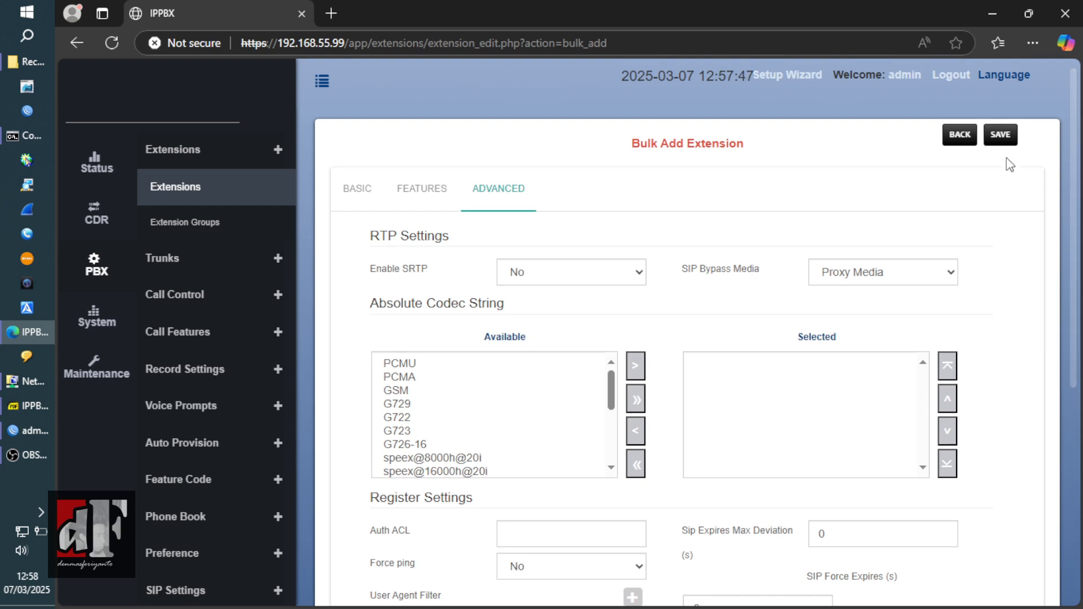
- From the BASIC tab, save to create the 60 SIP extensions starting at 1001
left_click(373, 187)
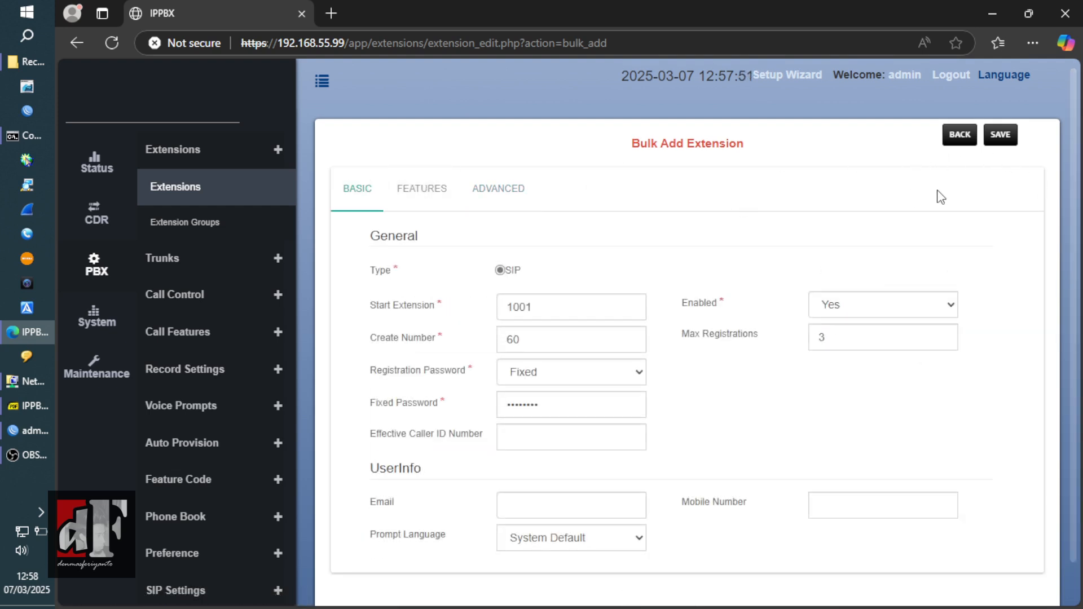
left_click(998, 137)
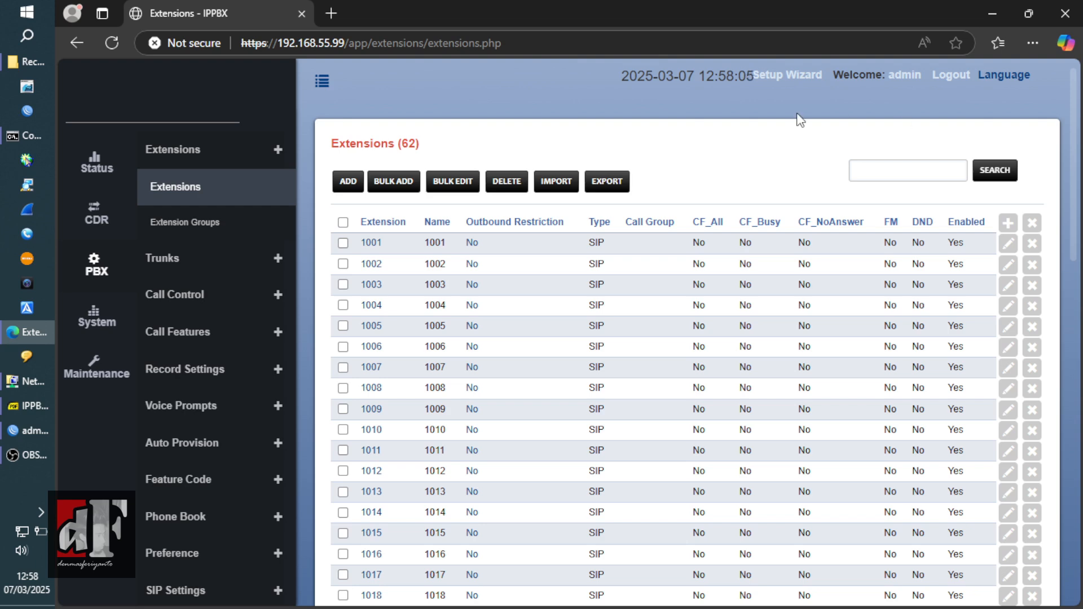
left_click(277, 262)
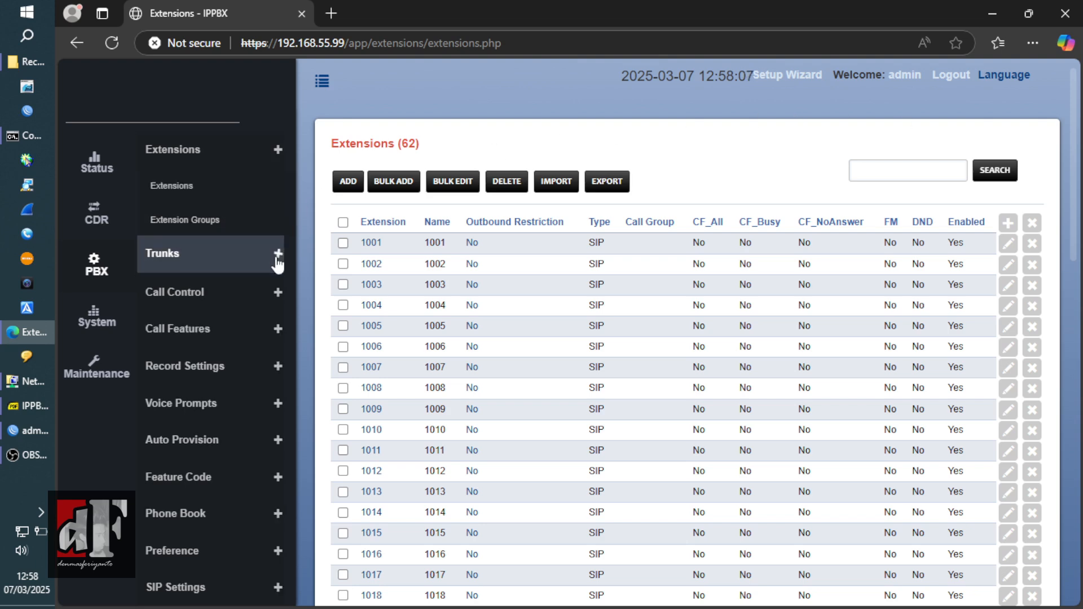
- Open the Trunks list and refresh it so fxo3 shows UP
left_click(197, 234)
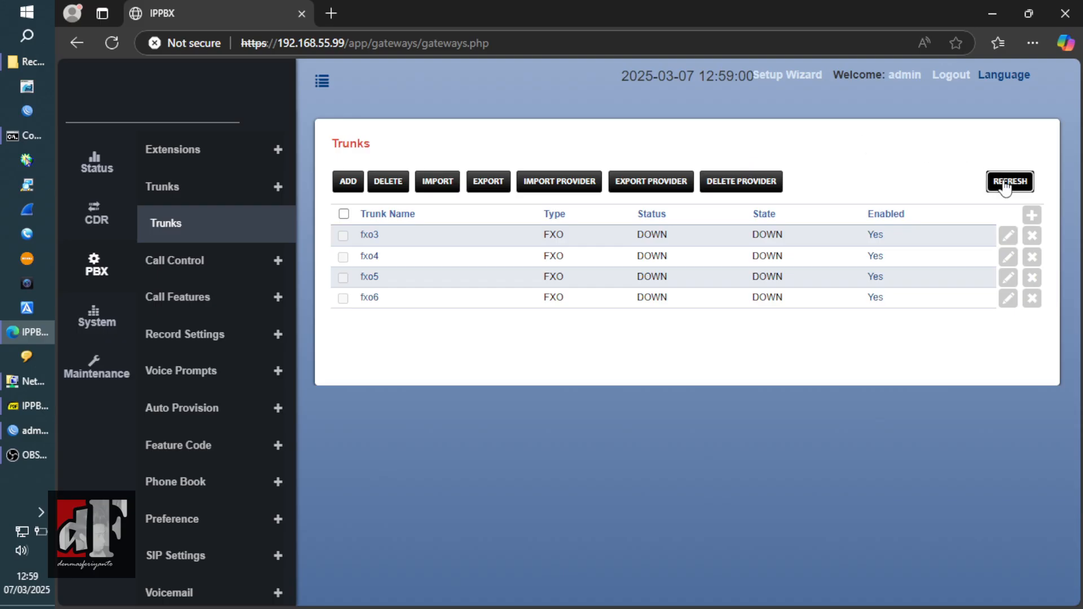
left_click(1006, 184)
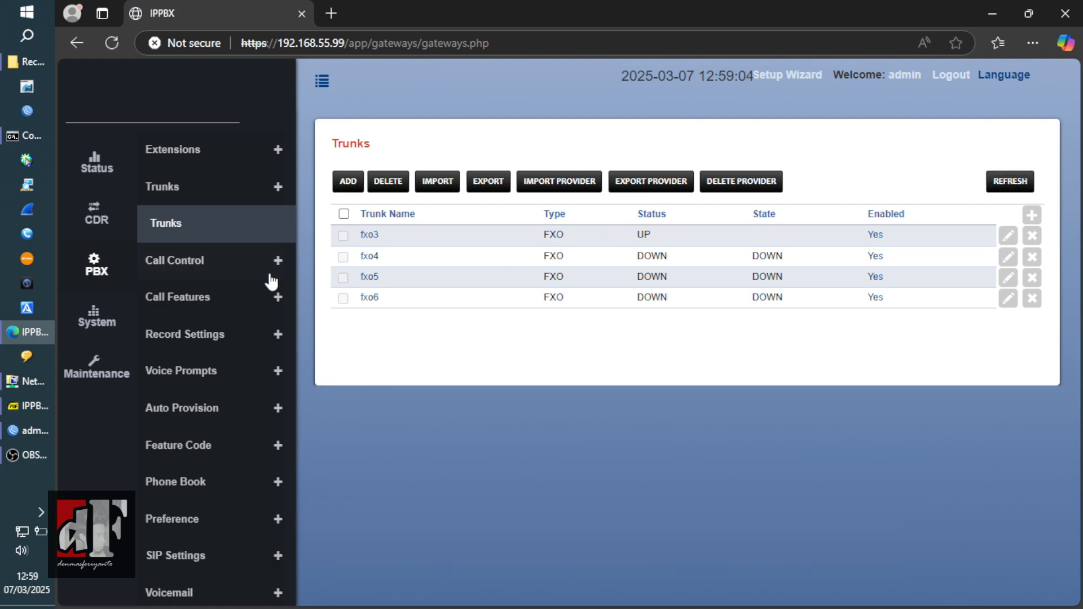
left_click(258, 275)
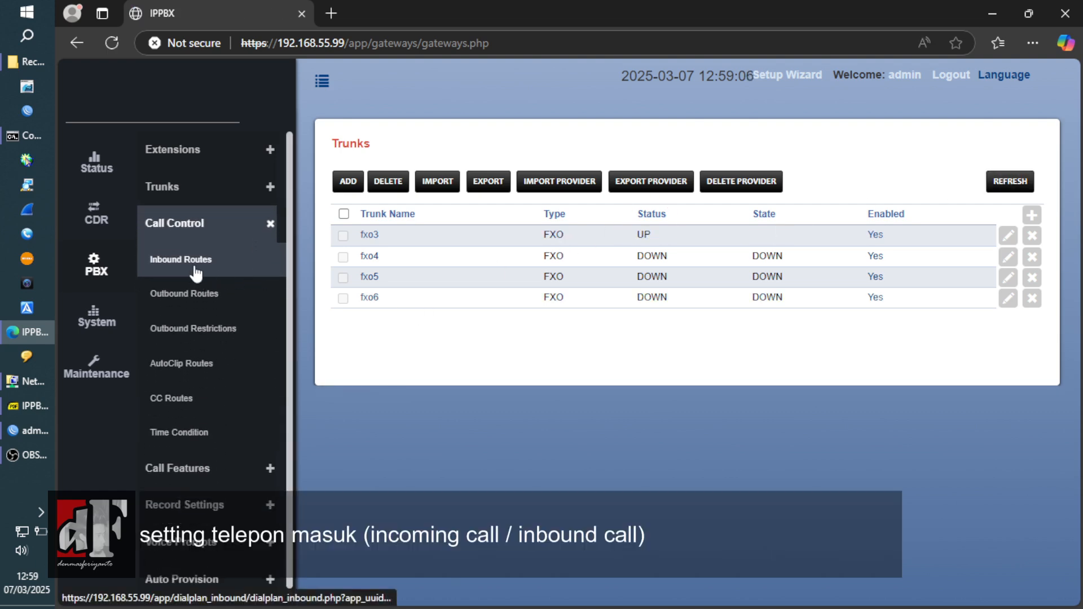
- Edit the default inbound route and set its destination to extension 1001
left_click(191, 265)
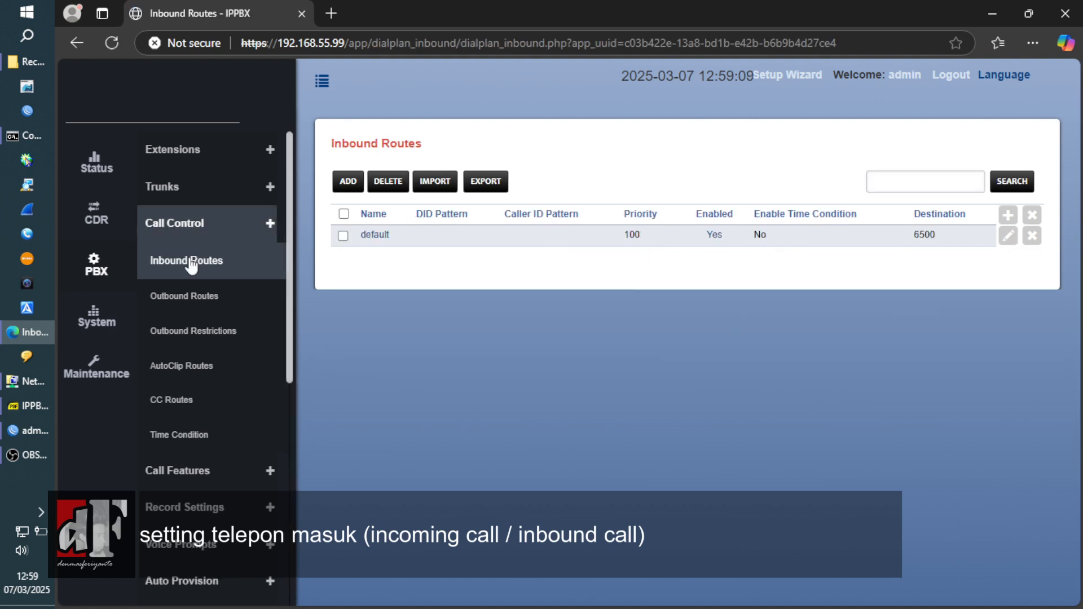
left_click(1005, 240)
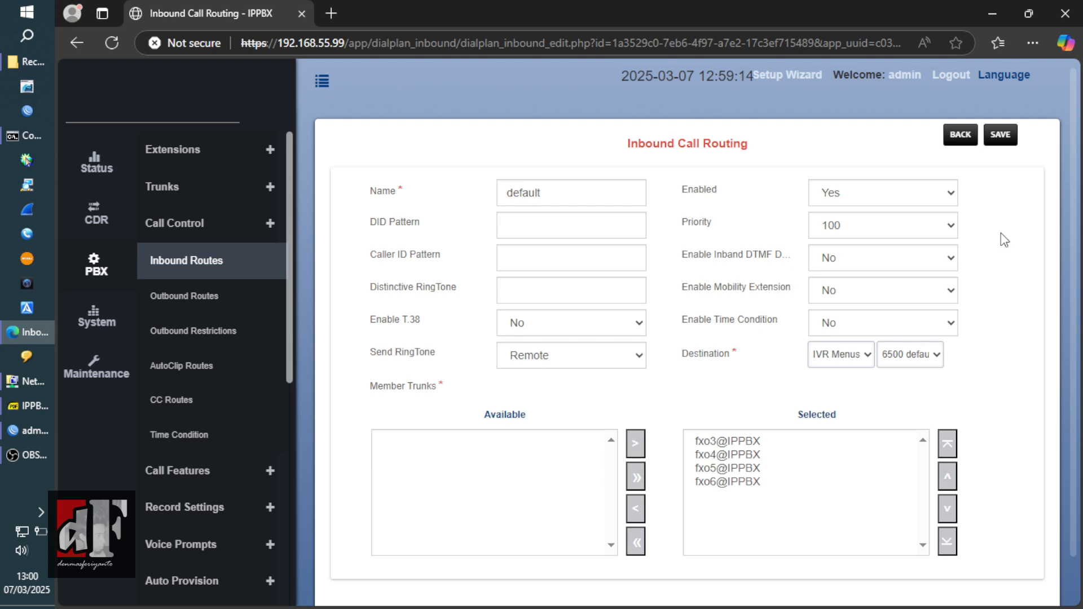
left_click(862, 357)
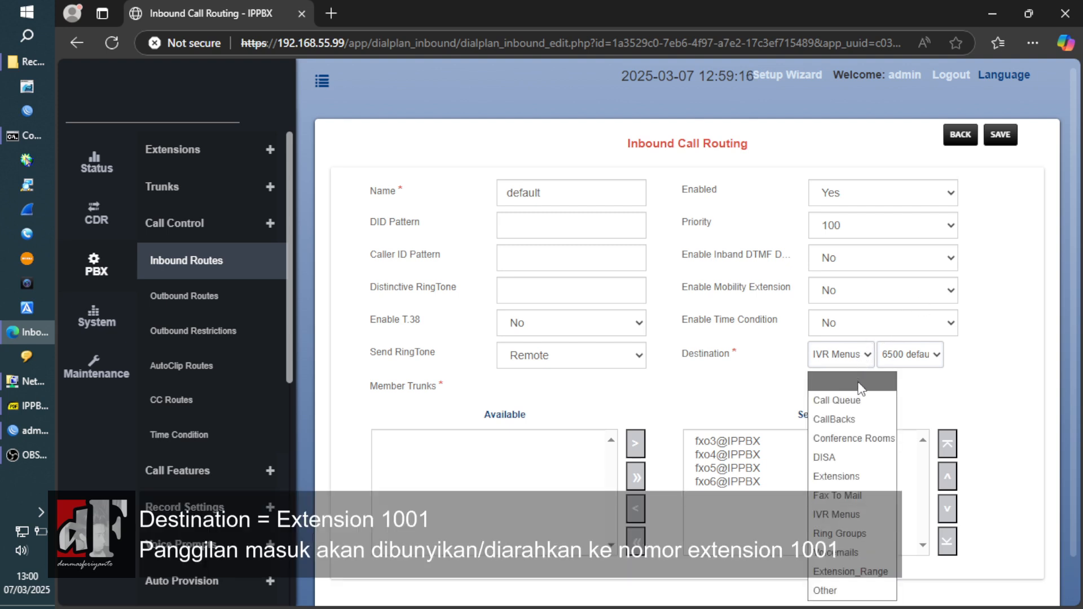
left_click(867, 476)
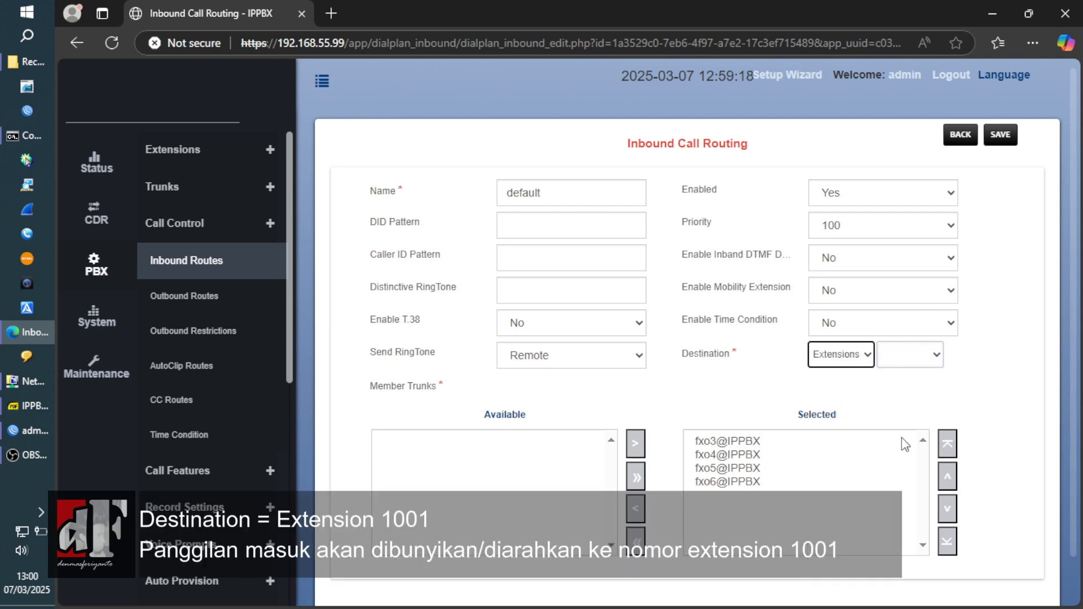
left_click(934, 360)
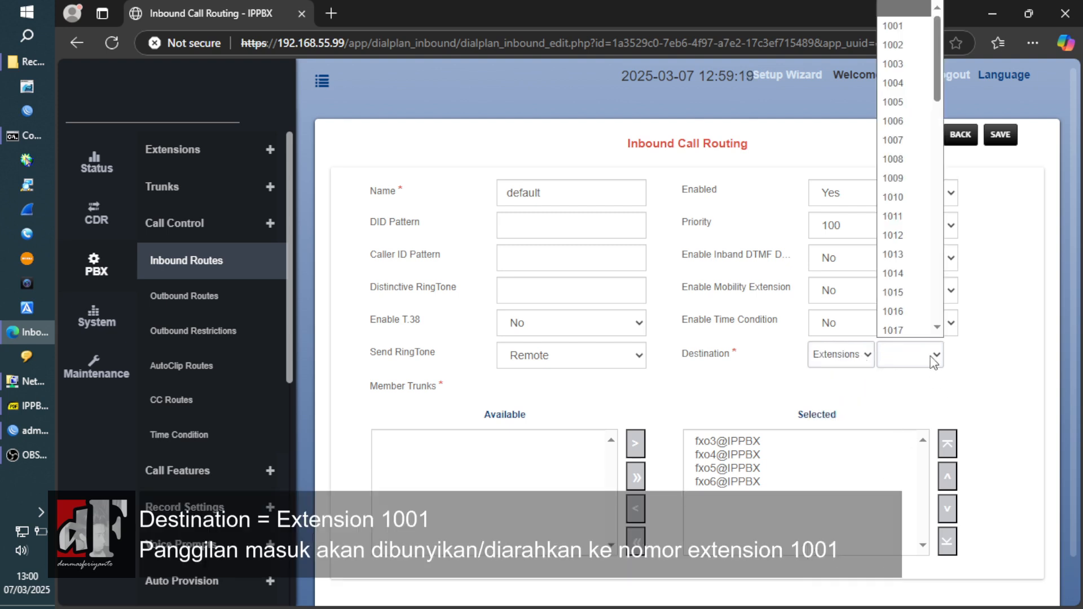
left_click(901, 24)
left_click(1027, 279)
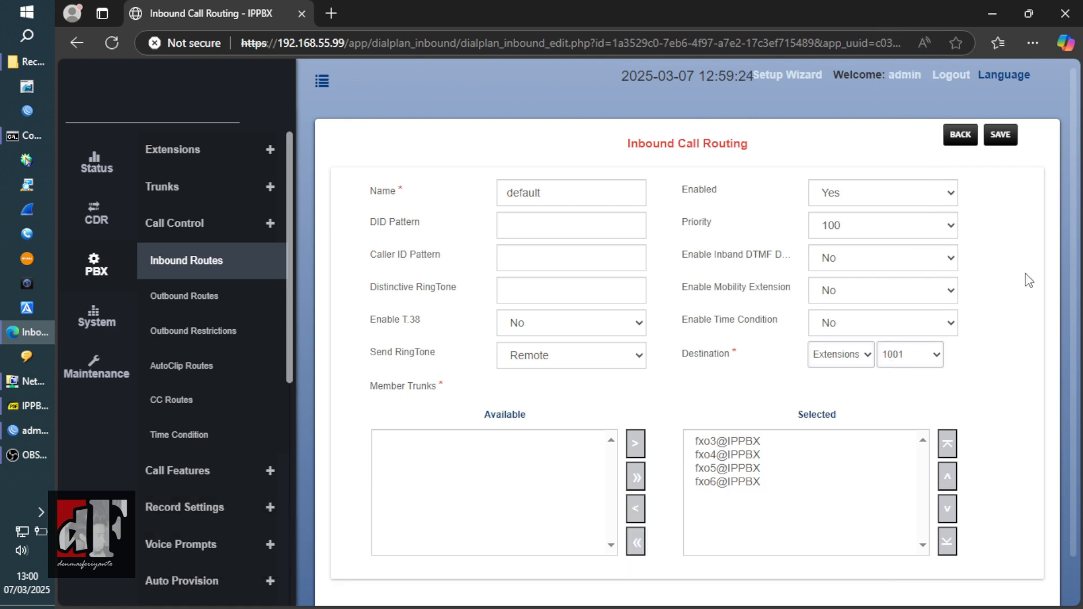
- Make fxo3–fxo6 the route's member trunks and save it
left_click(636, 543)
left_click(456, 444)
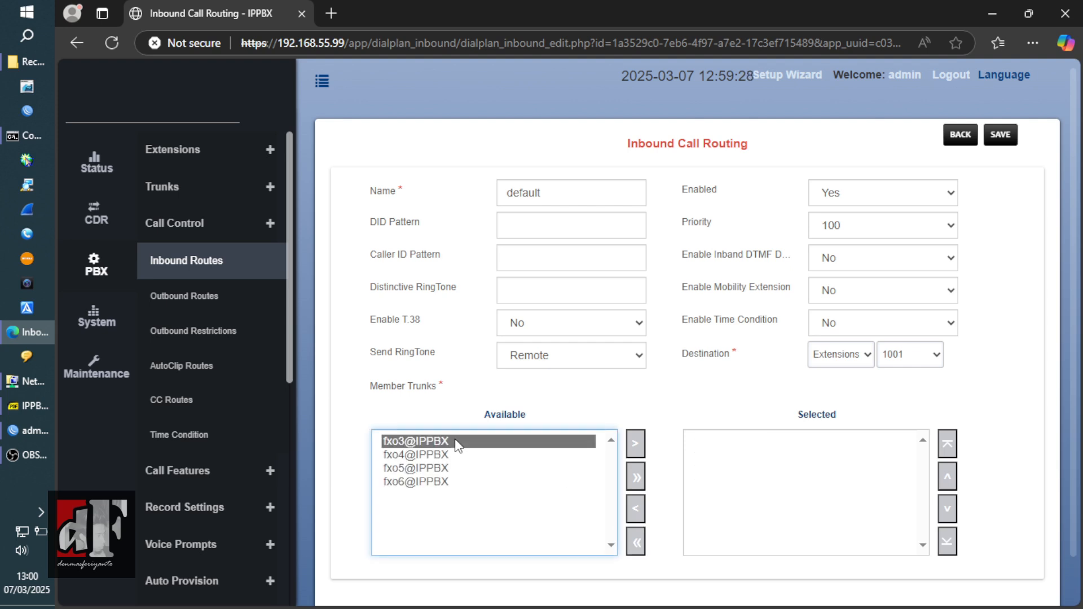
left_click(635, 444)
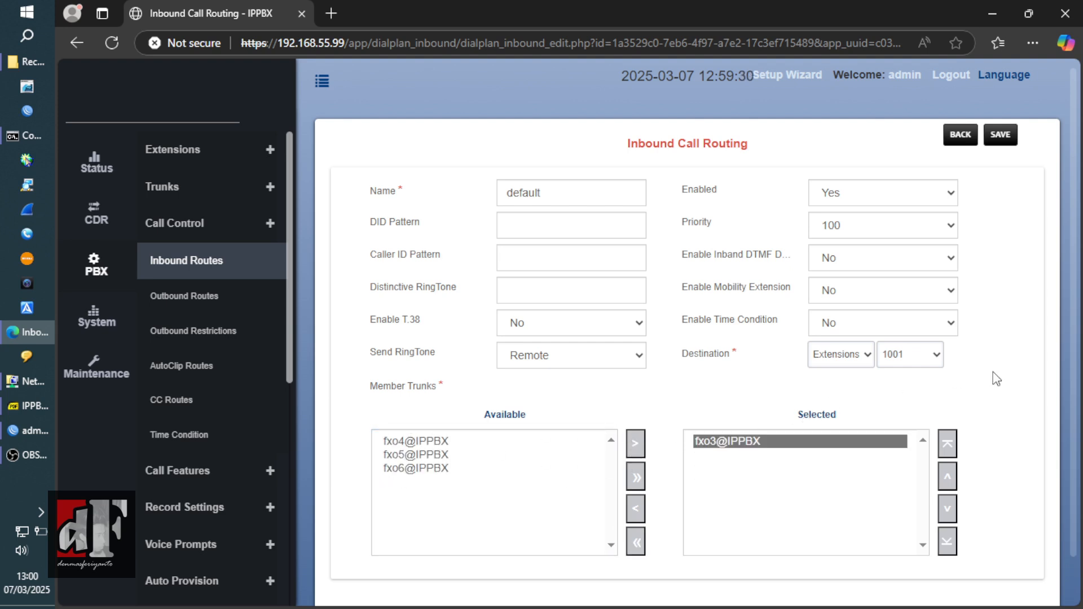
left_click_drag(1072, 374, 1073, 482)
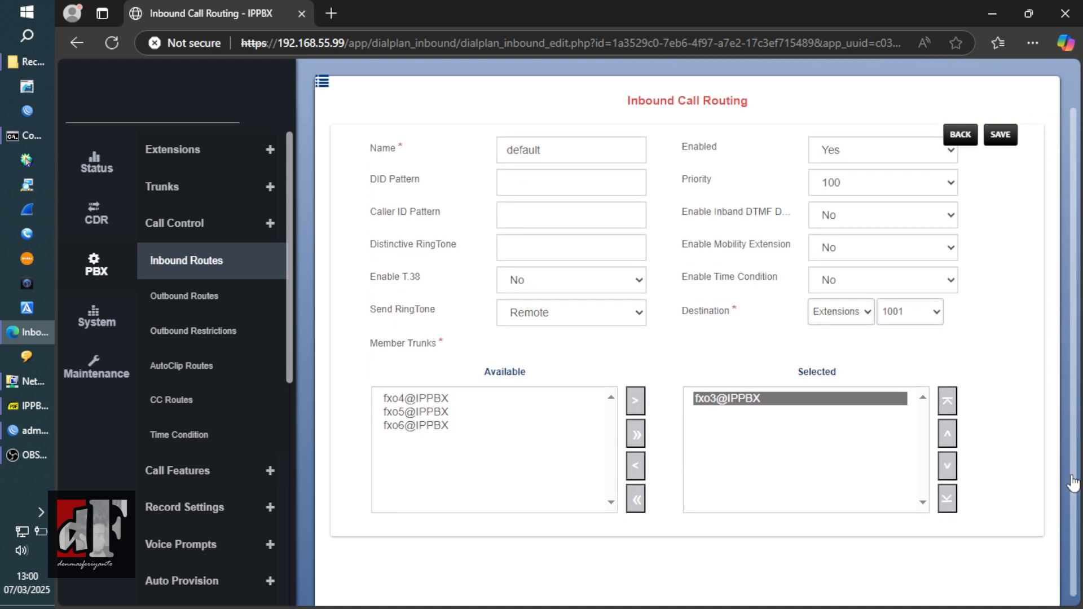
scroll(1073, 483, "up", 2)
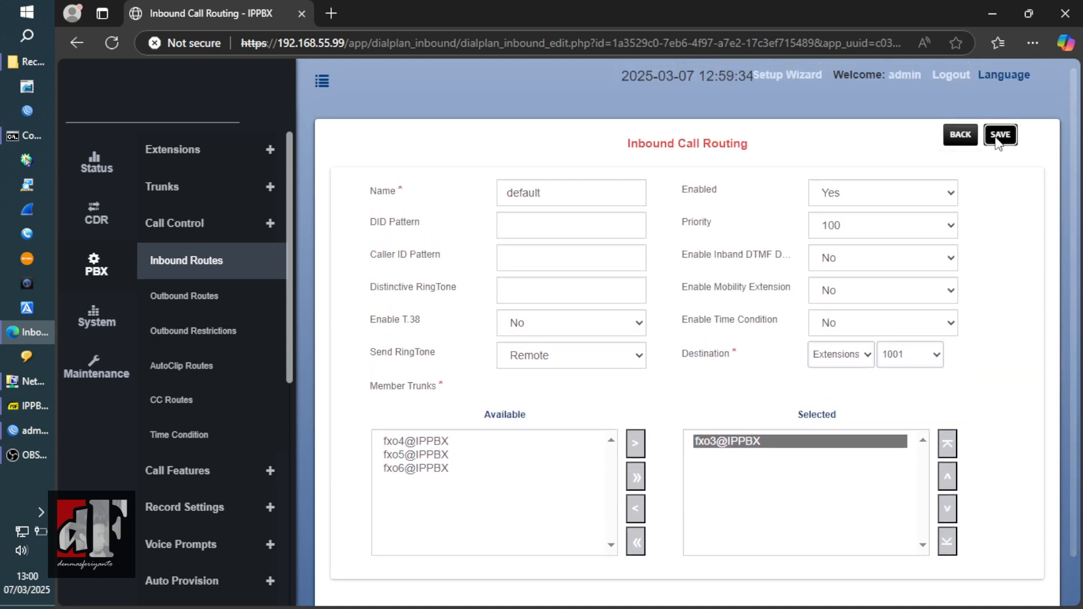
left_click(998, 138)
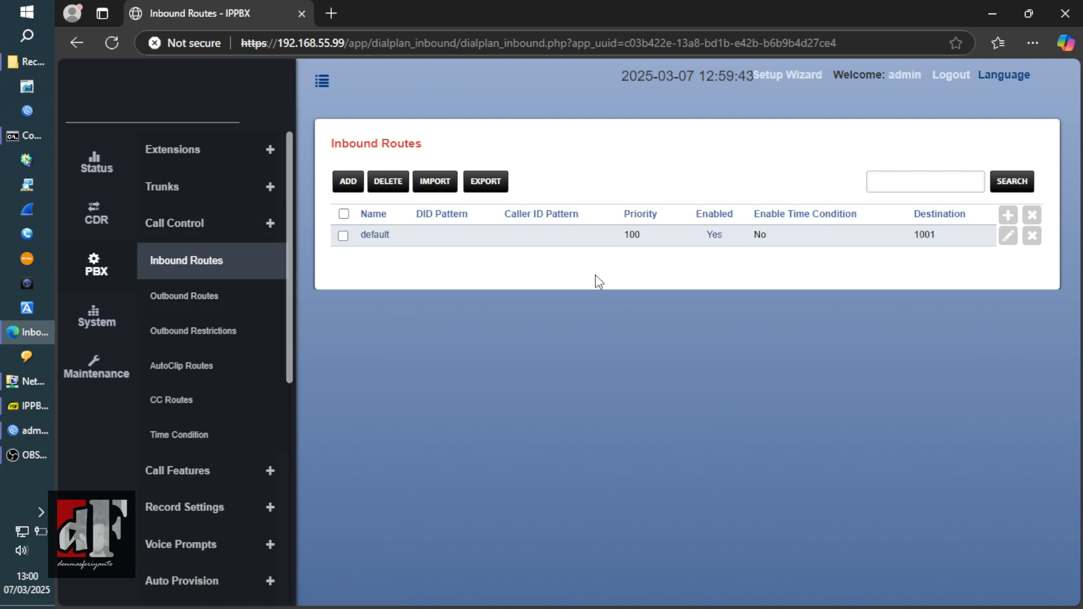
left_click(1008, 237)
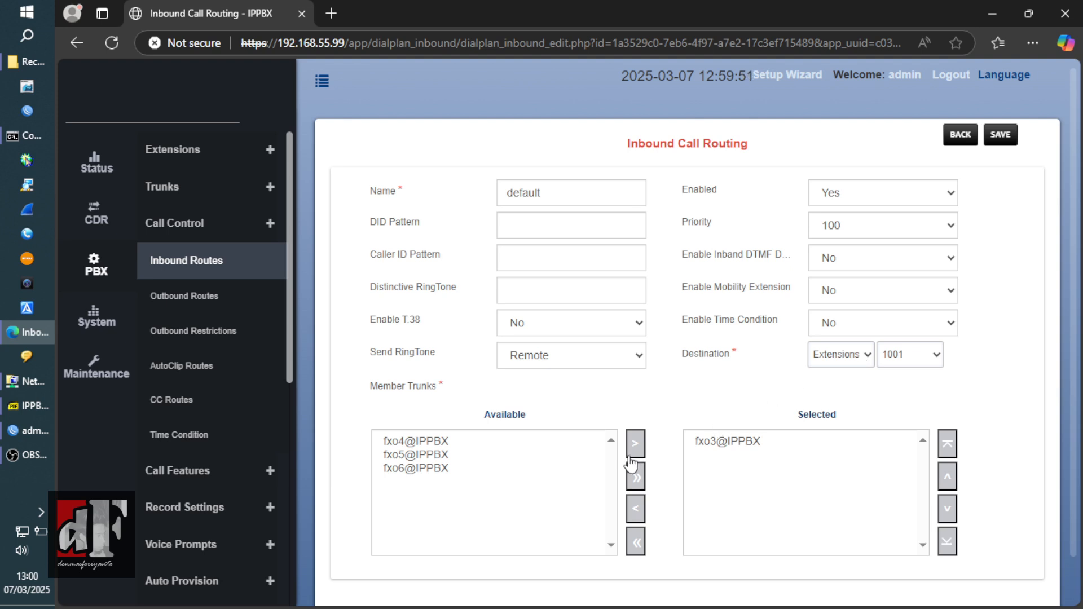
left_click(636, 477)
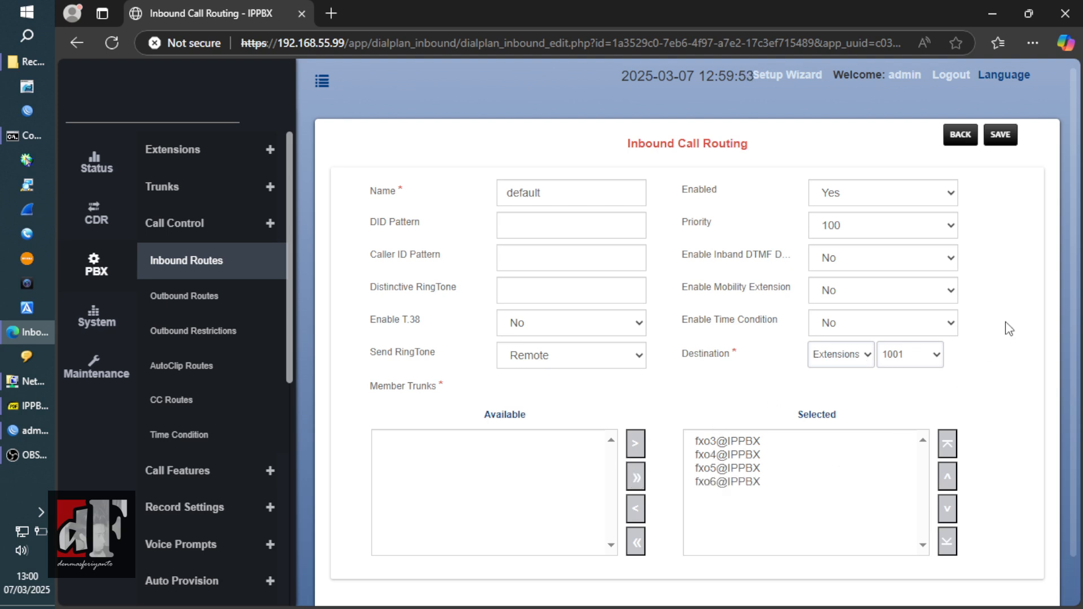
left_click(1001, 137)
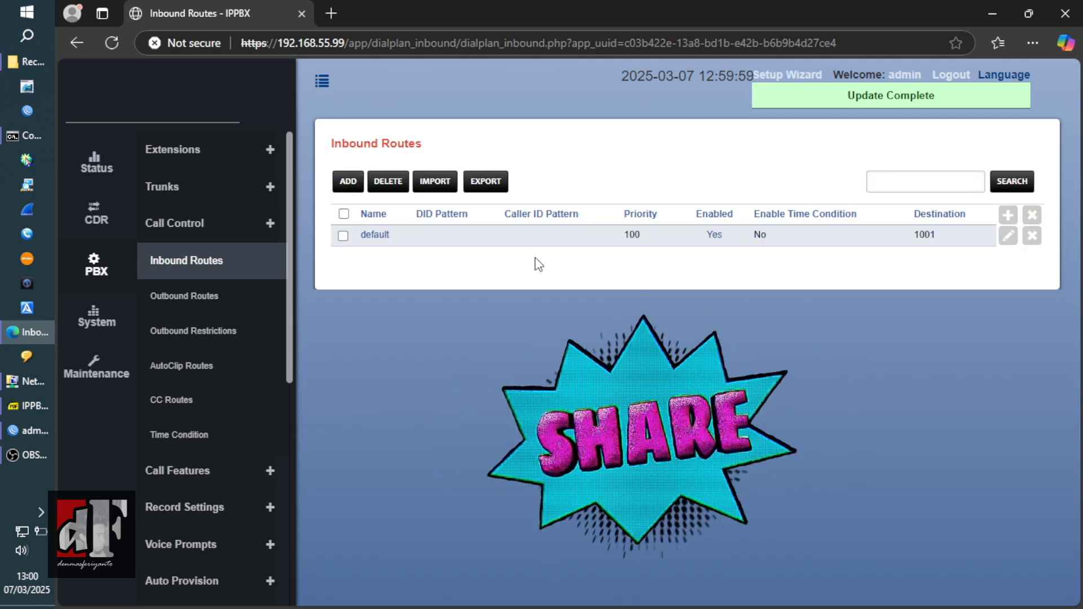
- Edit the default outbound route and move all extensions into its selected list
left_click(216, 295)
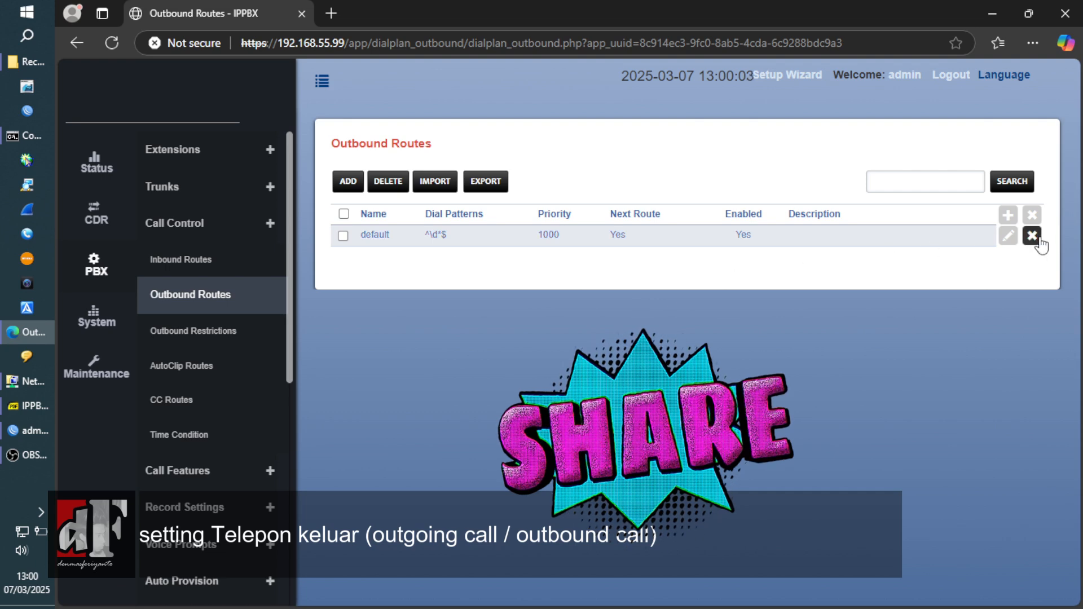
left_click(1009, 237)
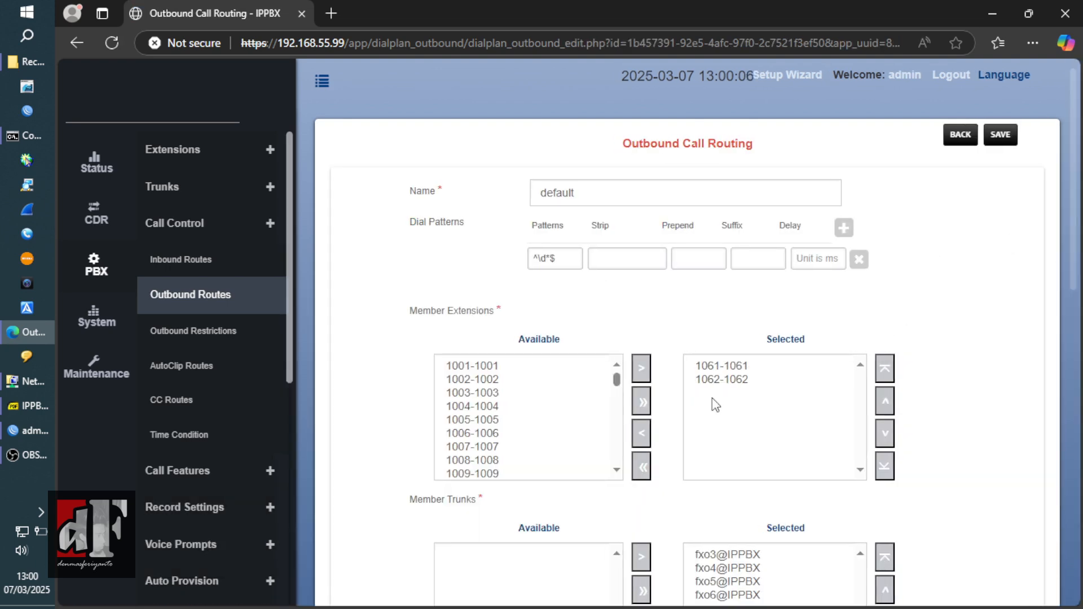
left_click(641, 467)
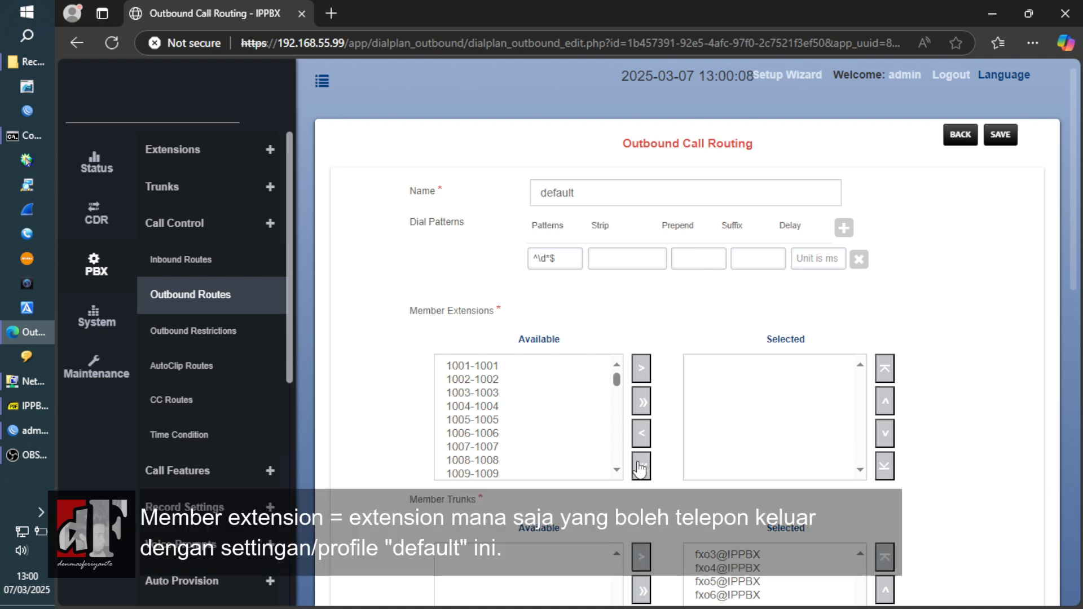
left_click(639, 402)
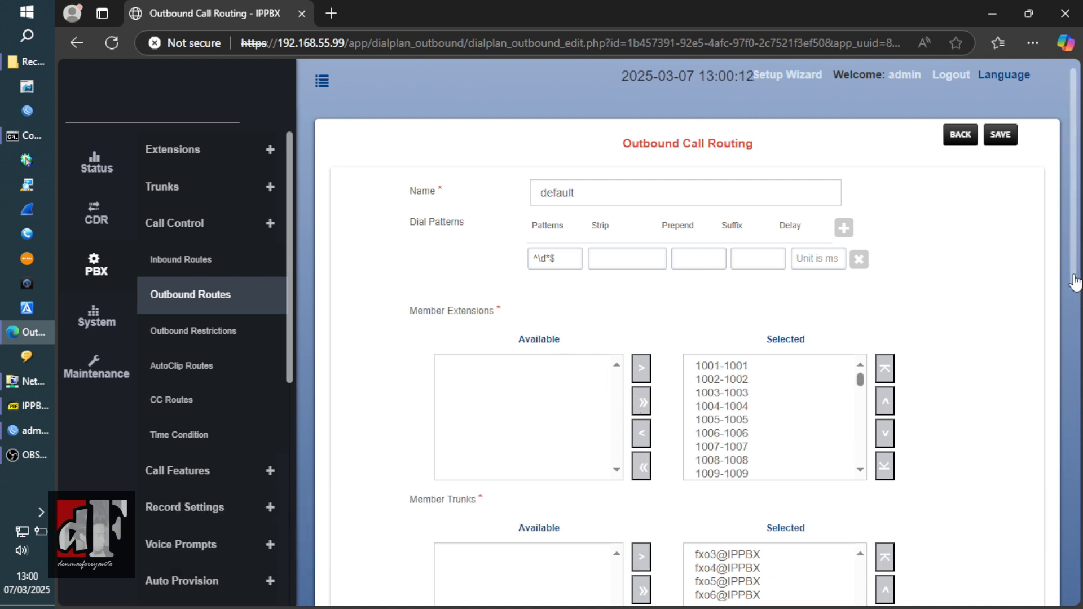
left_click_drag(1075, 282, 1077, 308)
scroll(1075, 305, "up", 1)
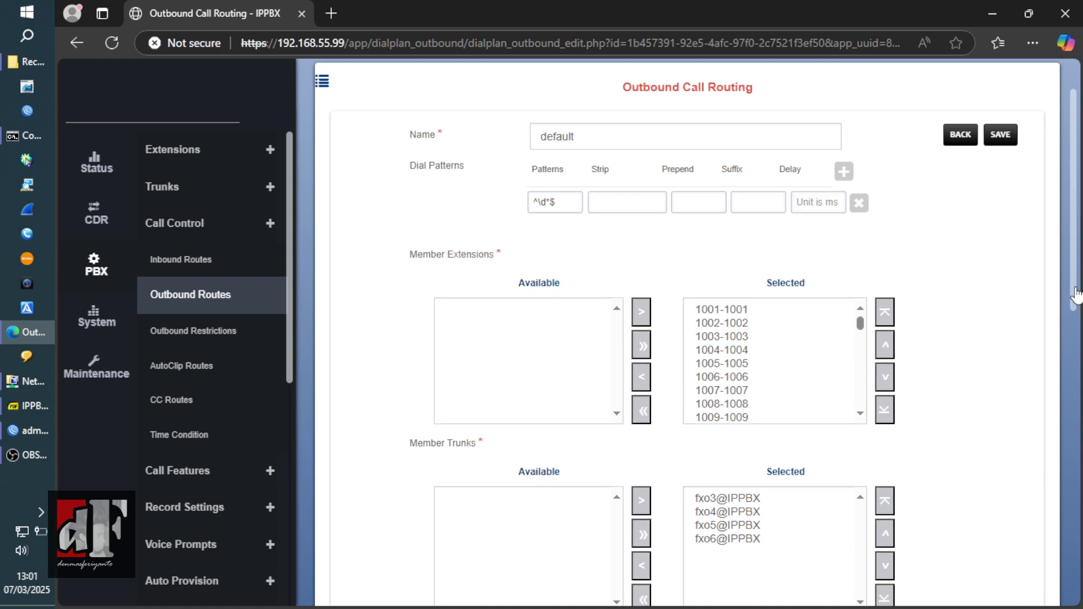
scroll(1075, 263, "down", 1)
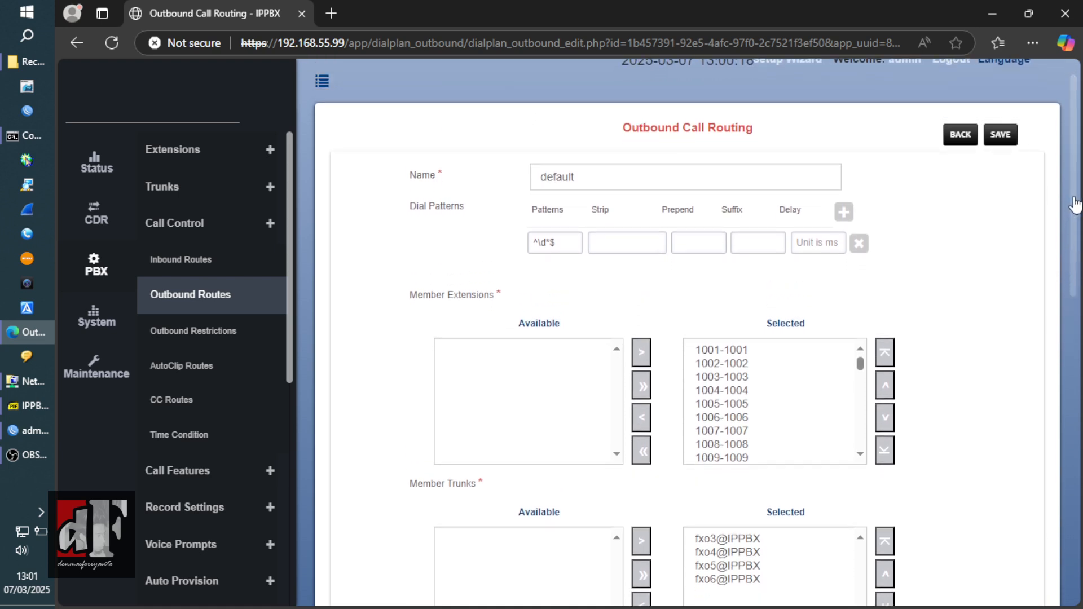
left_click_drag(1075, 204, 1072, 298)
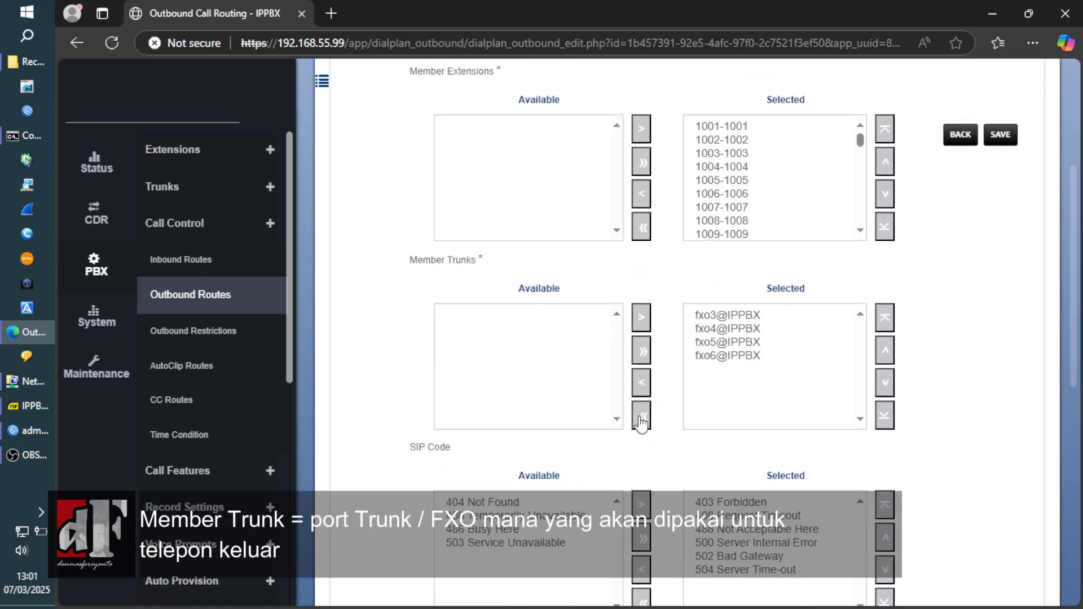
- Limit the route's member trunks to fxo3@IPPBX only and save
left_click(641, 422)
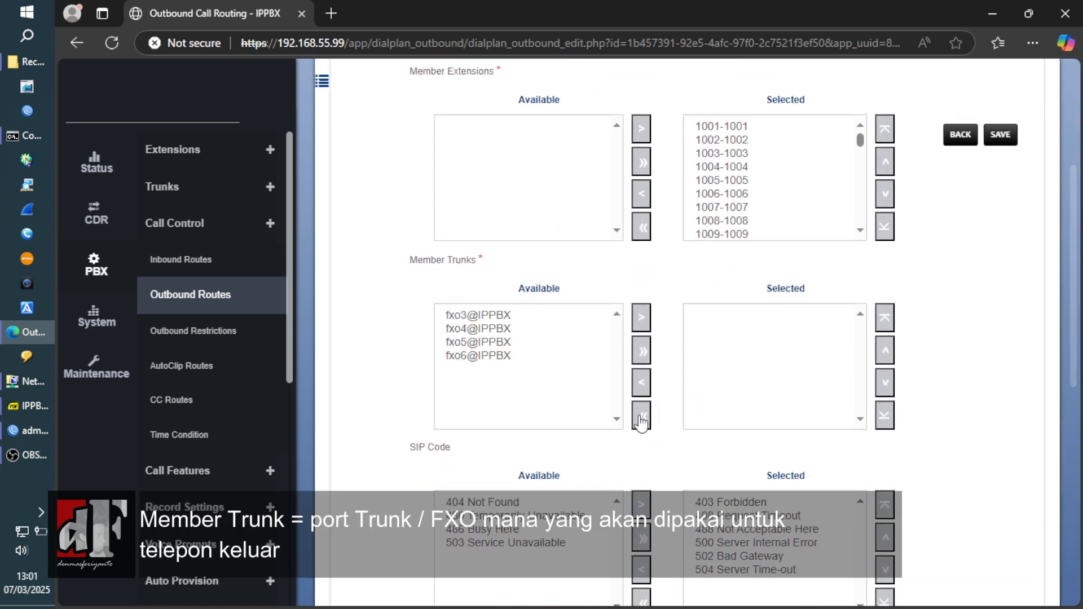
left_click(538, 322)
left_click(643, 317)
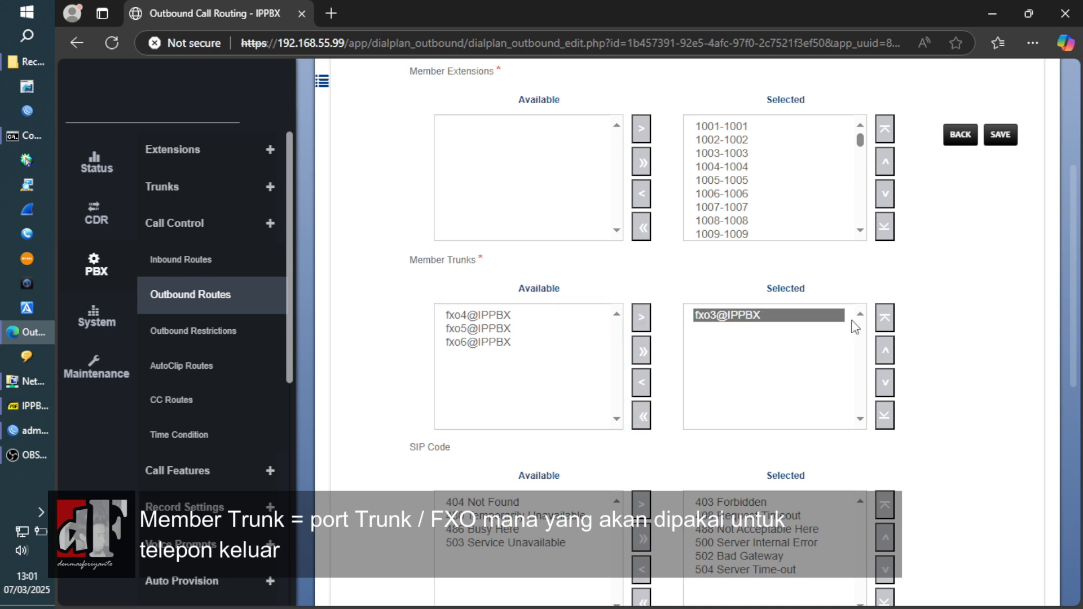
left_click_drag(1075, 296, 1076, 181)
left_click(1002, 134)
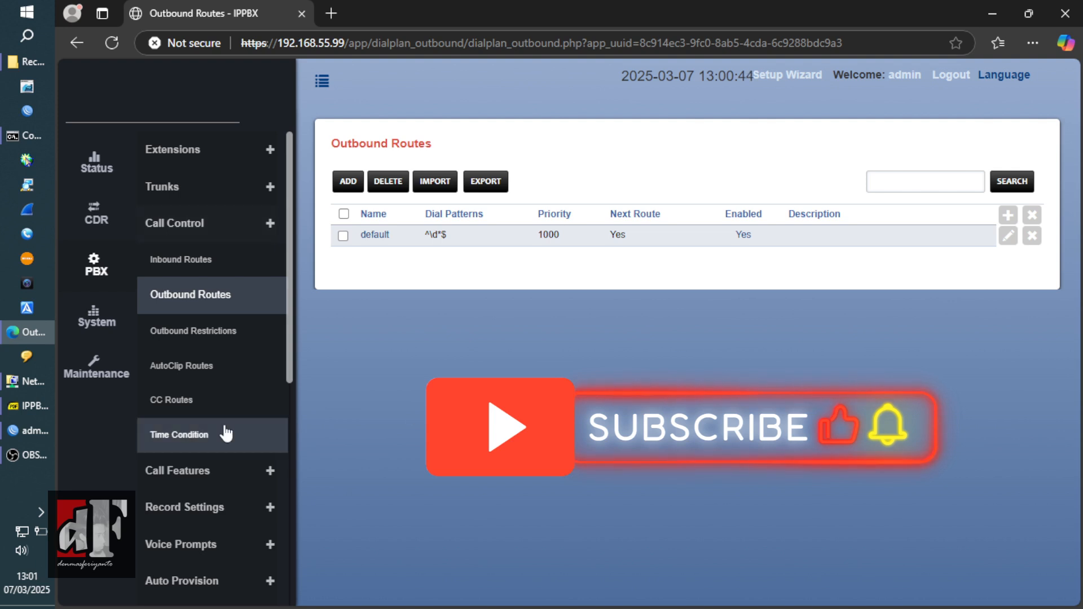
- Go to the Status section and expand the PBX Status submenu with PBX Monitor
left_click(98, 172)
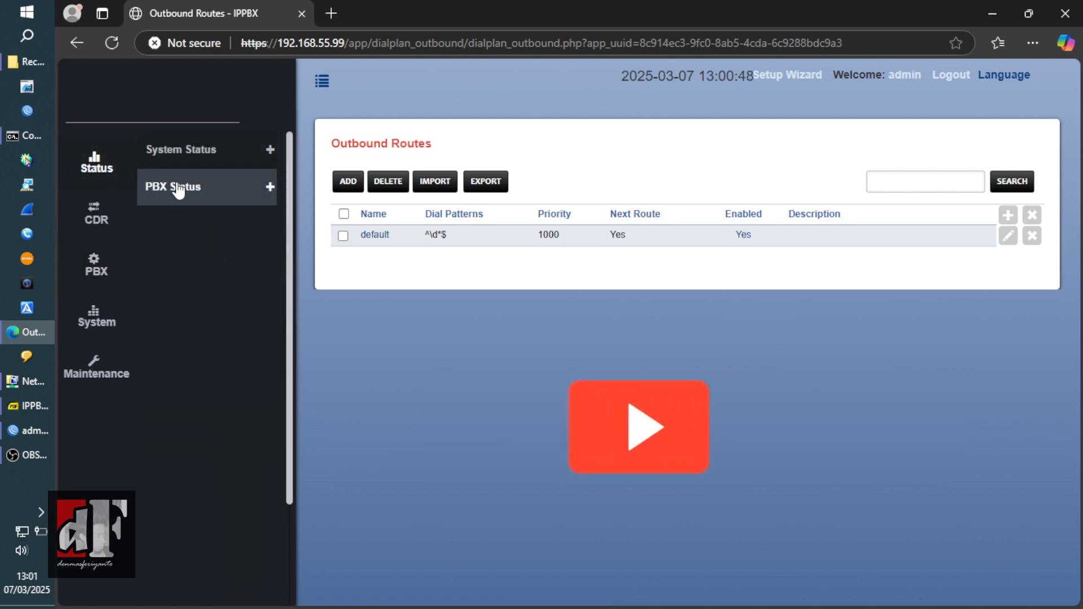
left_click(153, 186)
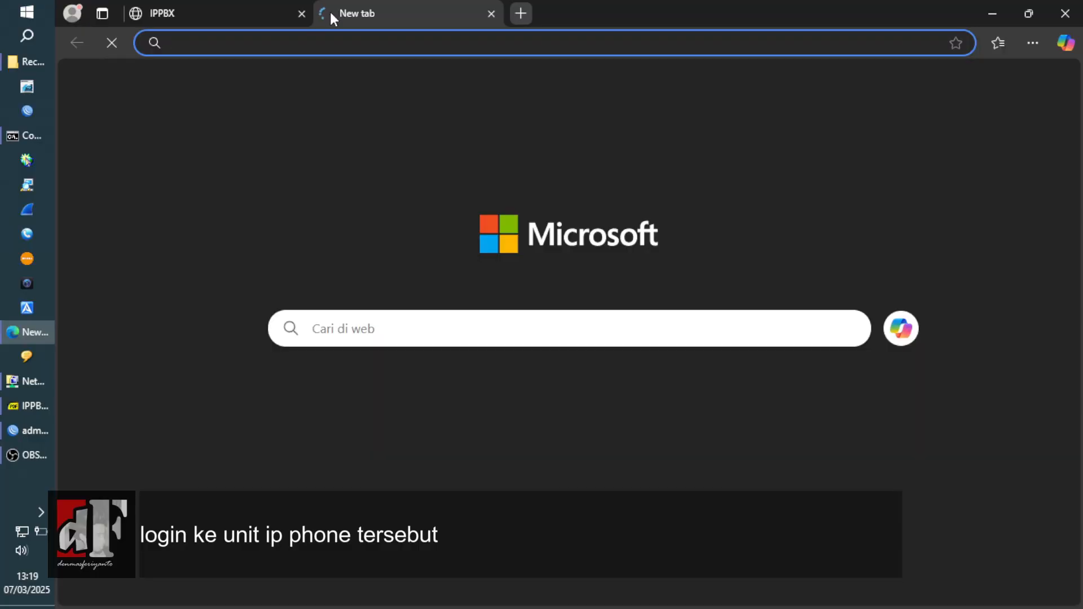
- Log in to the phone at 192.168.55.63 as admin with its password and open Settings
type("192")
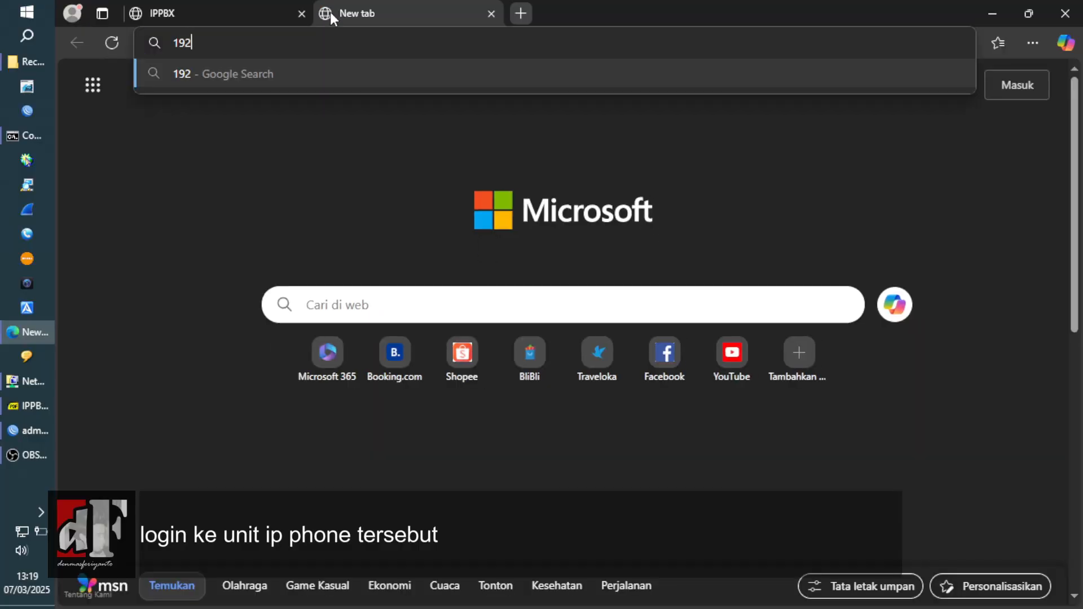
type(".168.")
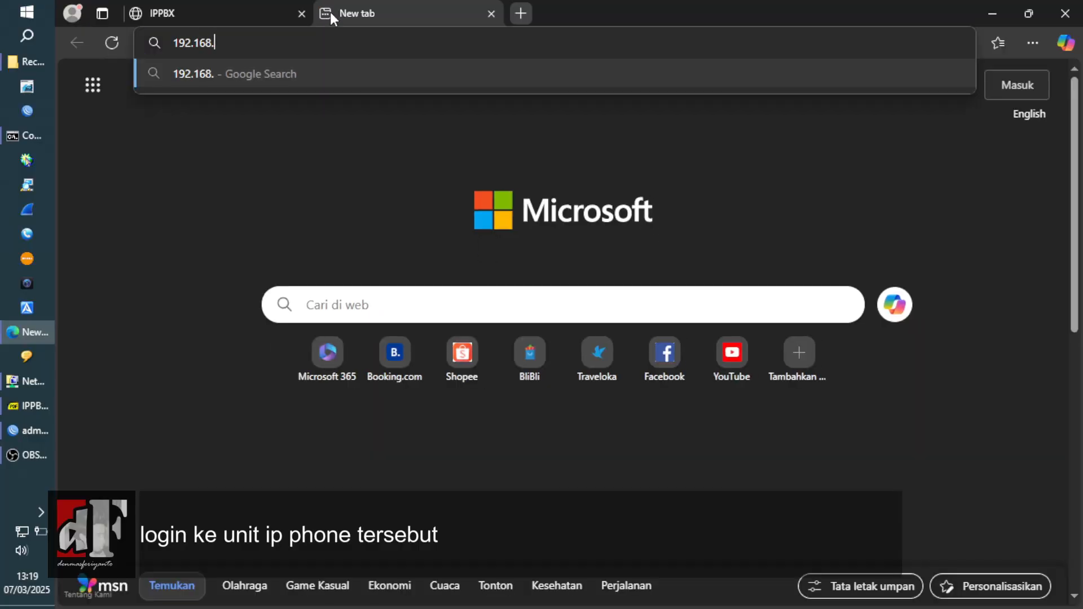
type("55.63")
key("Return")
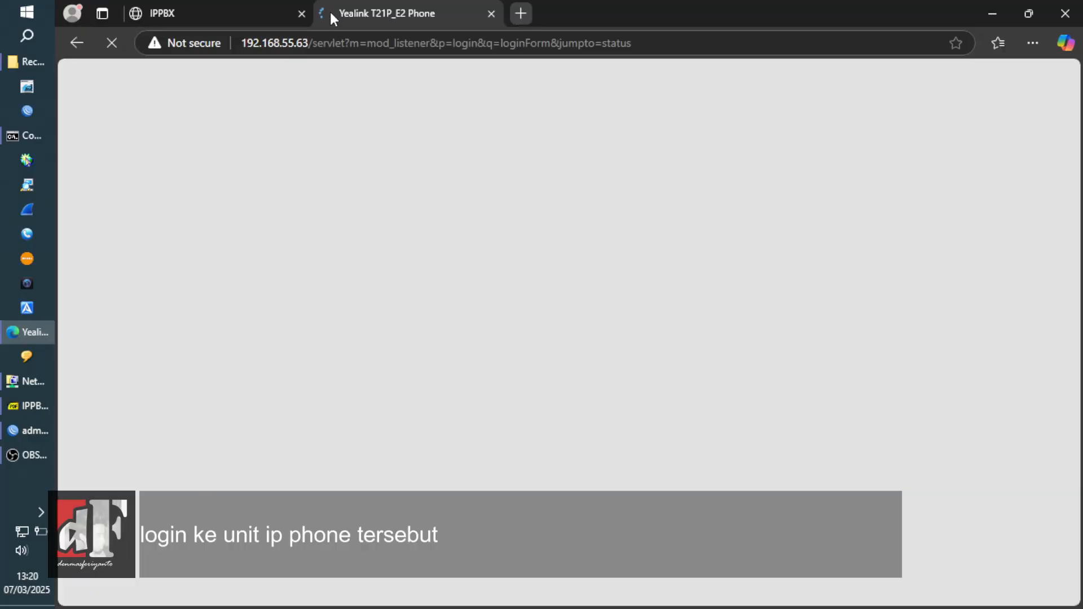
type("admin")
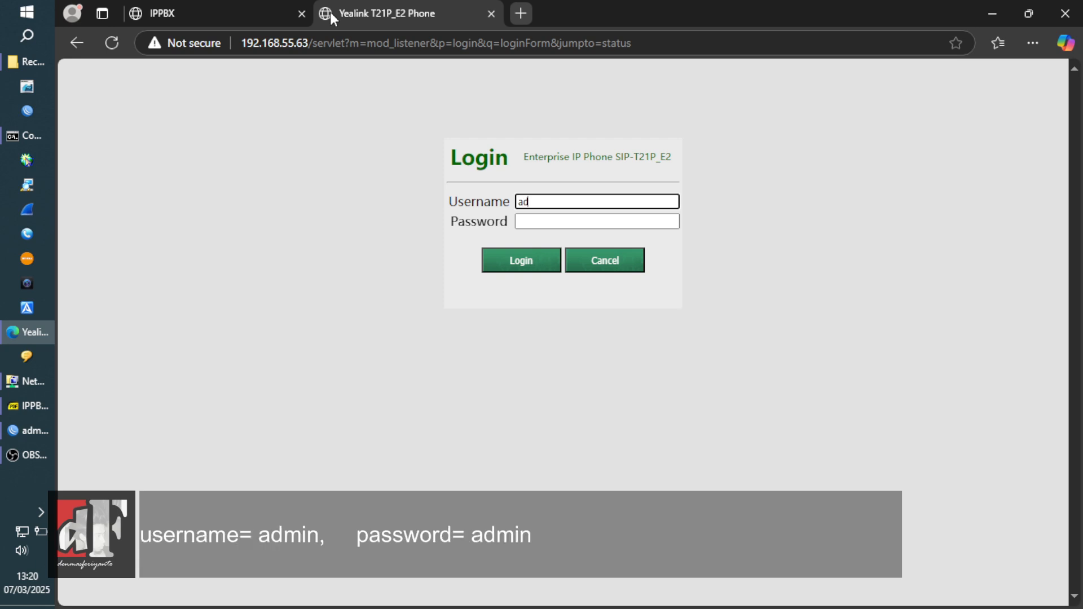
key("Tab")
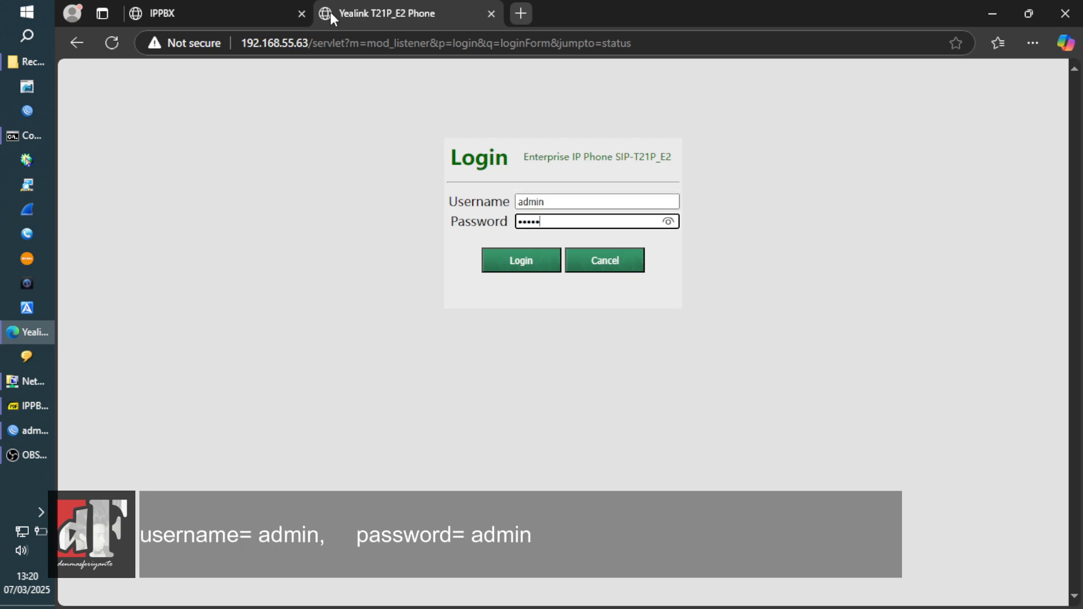
left_click_drag(603, 154, 665, 226)
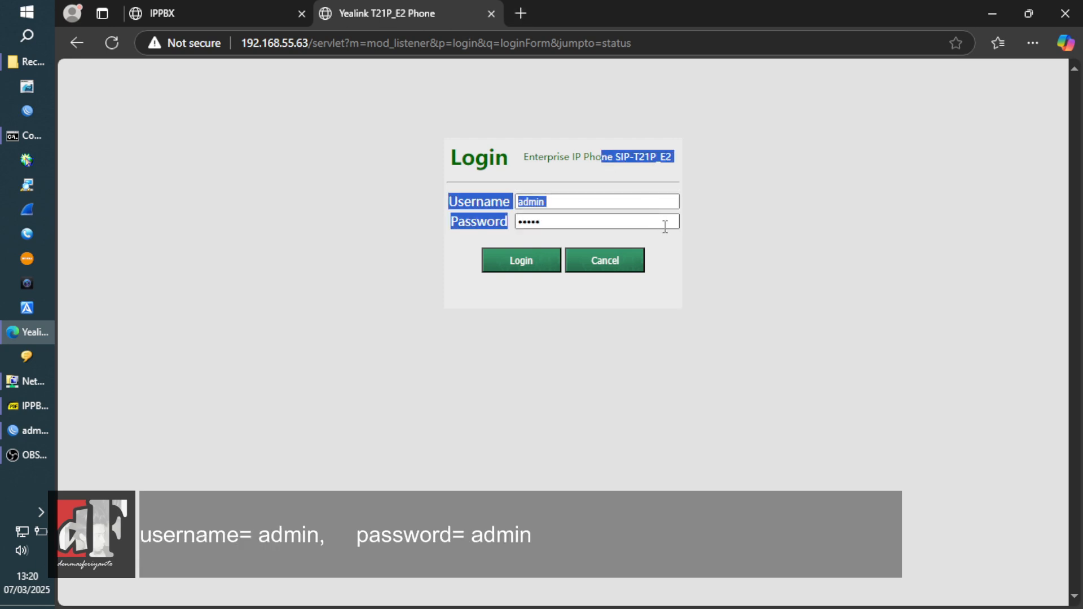
double_click(664, 227)
left_click(533, 272)
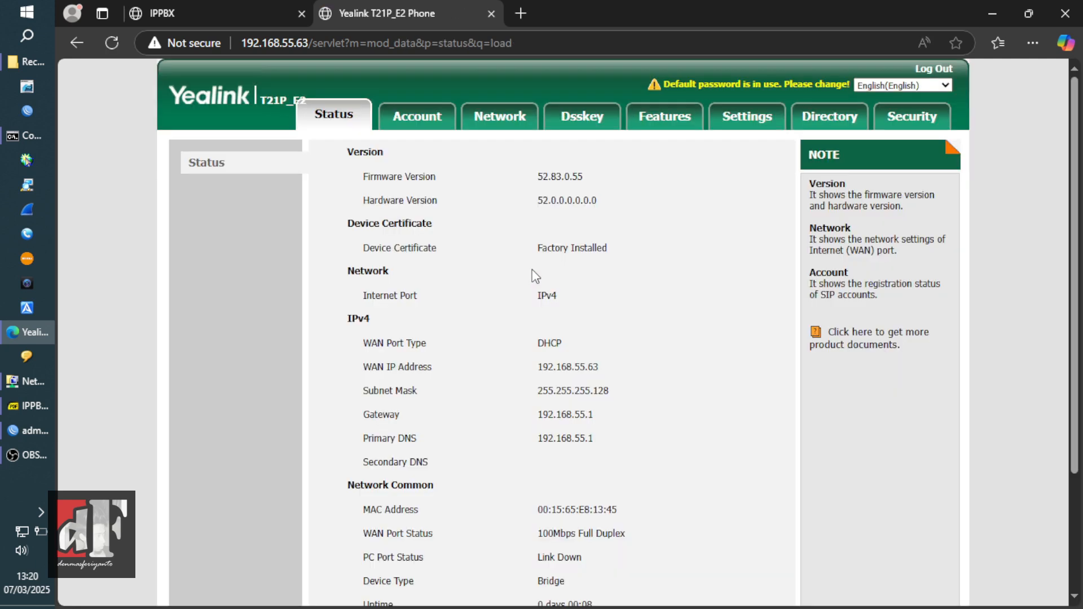
left_click(735, 123)
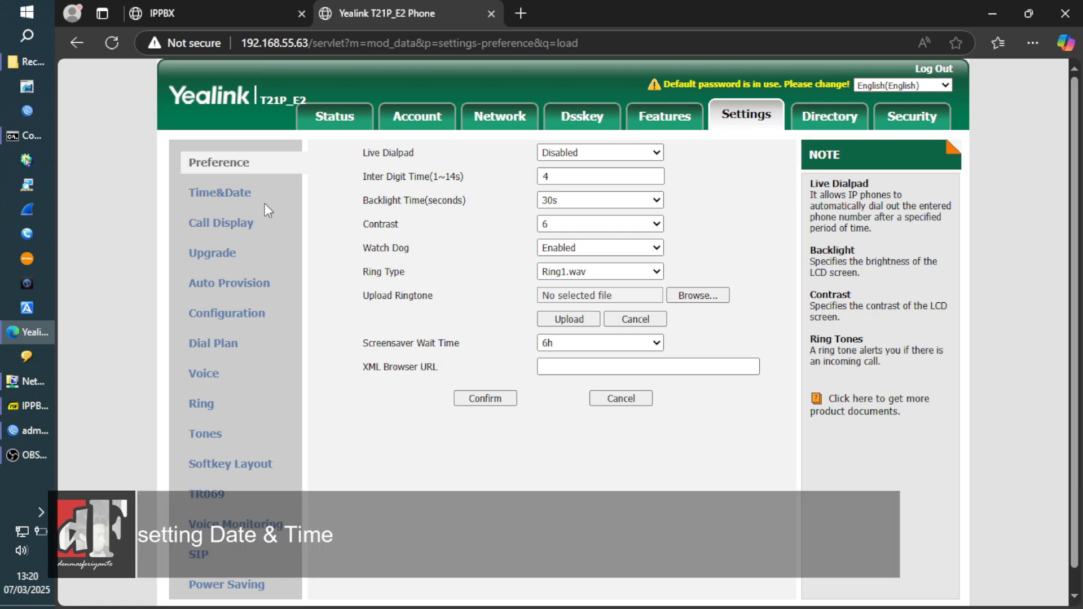
- Enable DHCP time, set the time zone to +7 Jakarta, and disable daylight saving
left_click(223, 194)
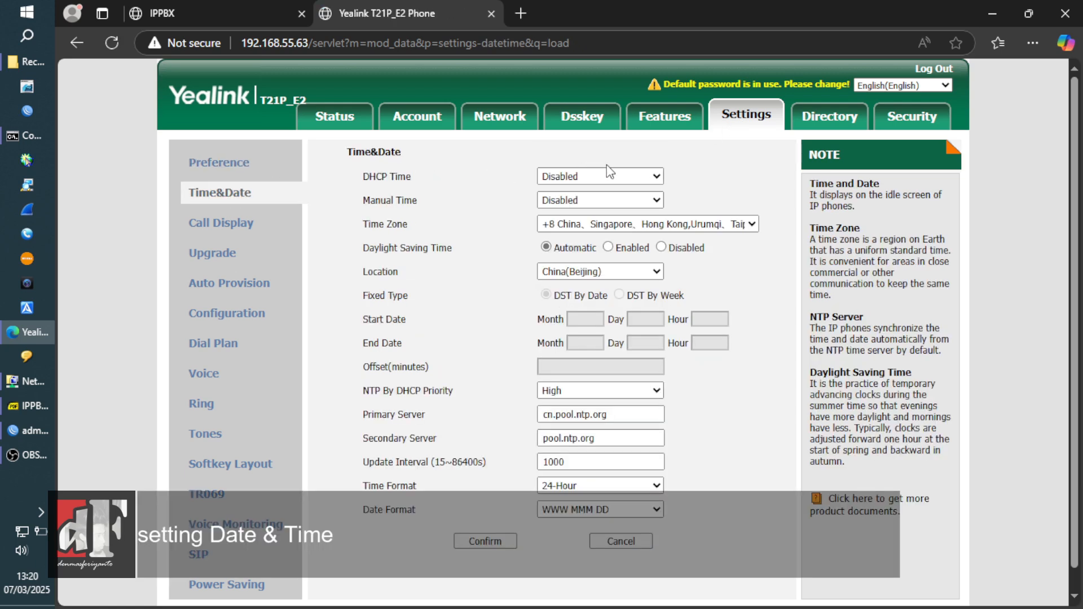
left_click(623, 184)
left_click(626, 211)
left_click(638, 224)
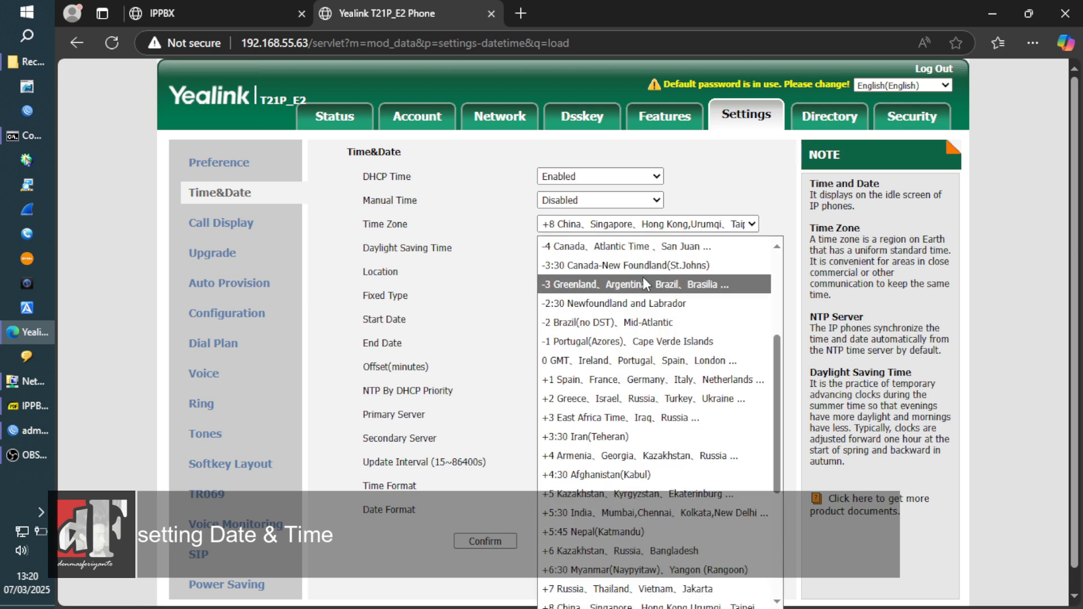
left_click_drag(777, 379, 785, 486)
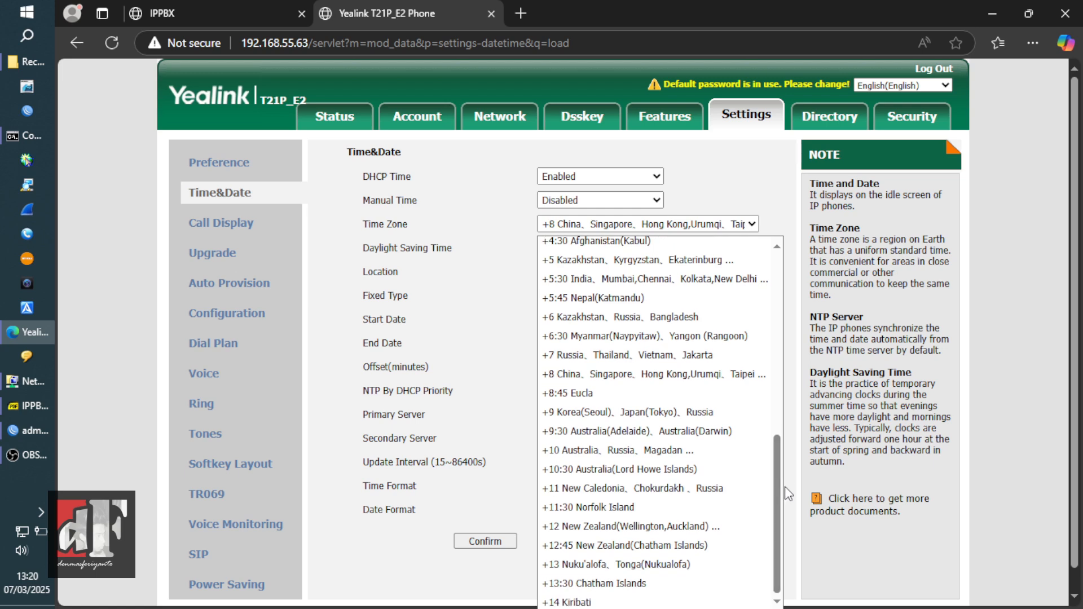
double_click(624, 6)
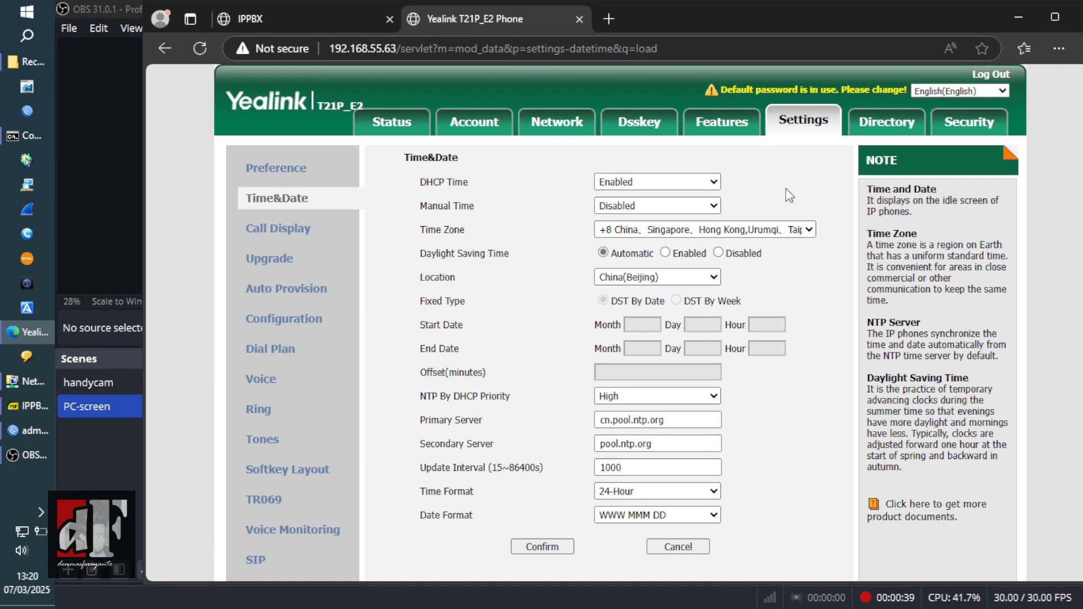
left_click(795, 229)
scroll(789, 336, "up", 1)
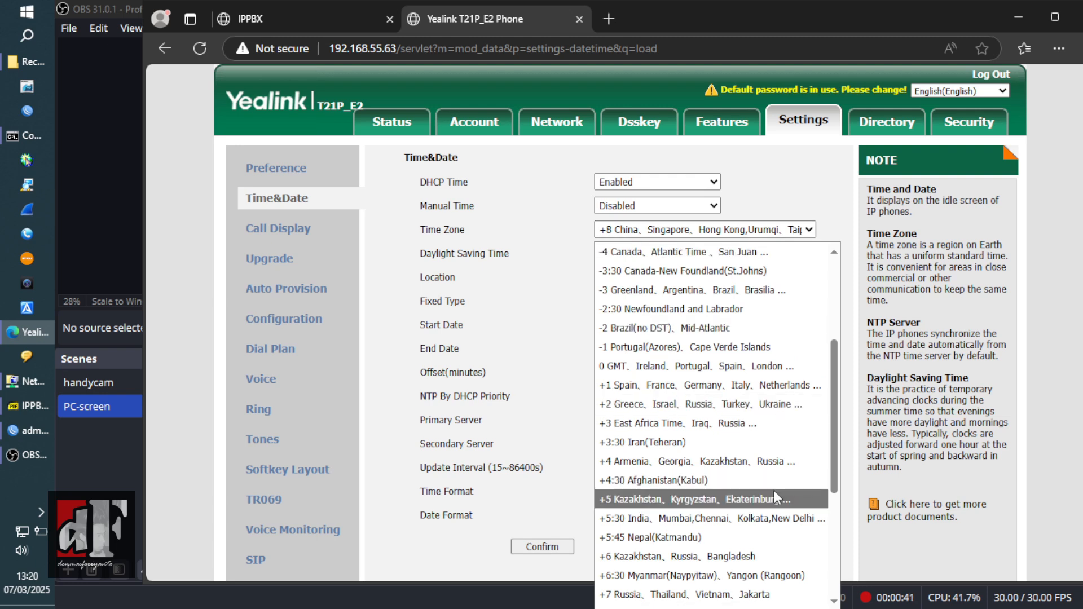
left_click(765, 594)
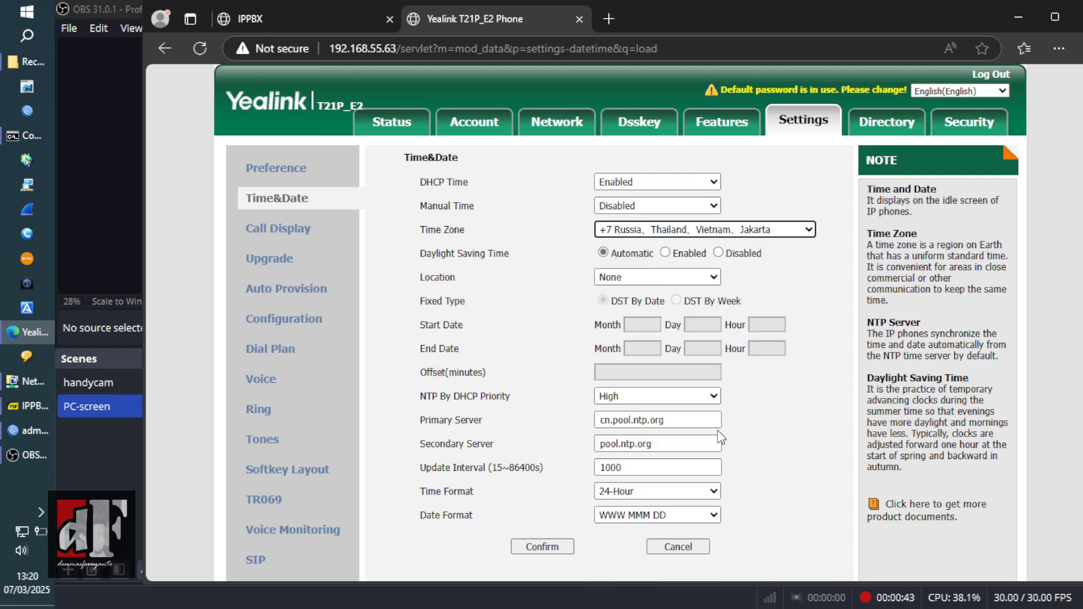
left_click(718, 252)
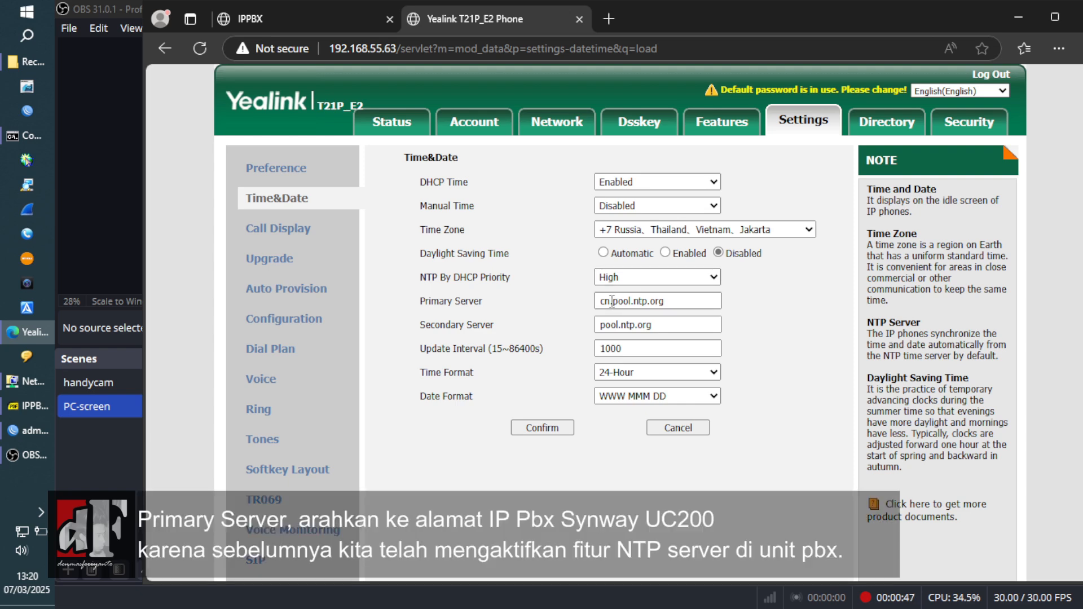
- Set the NTP servers to 192.168.55.99 (primary) and id.pool.ntp.org (secondary)
left_click_drag(673, 300, 514, 327)
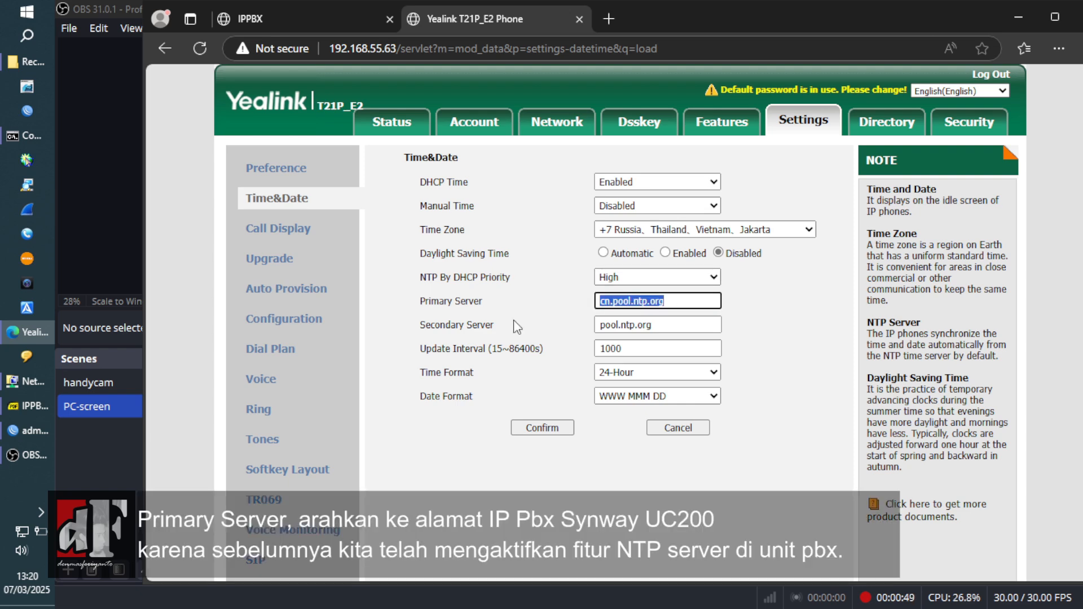
type("192.168.55")
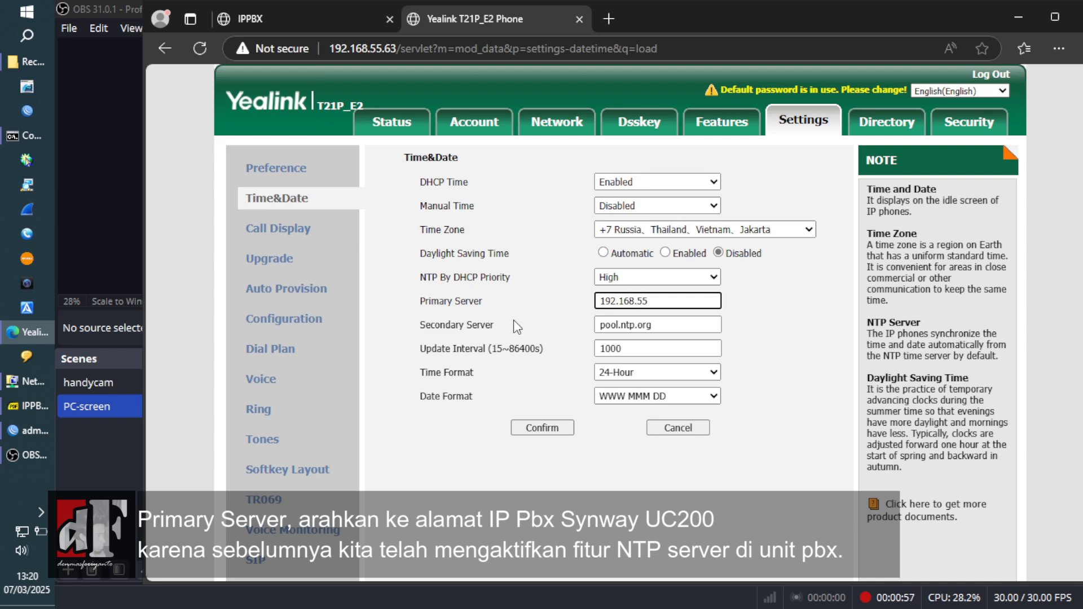
type(".99")
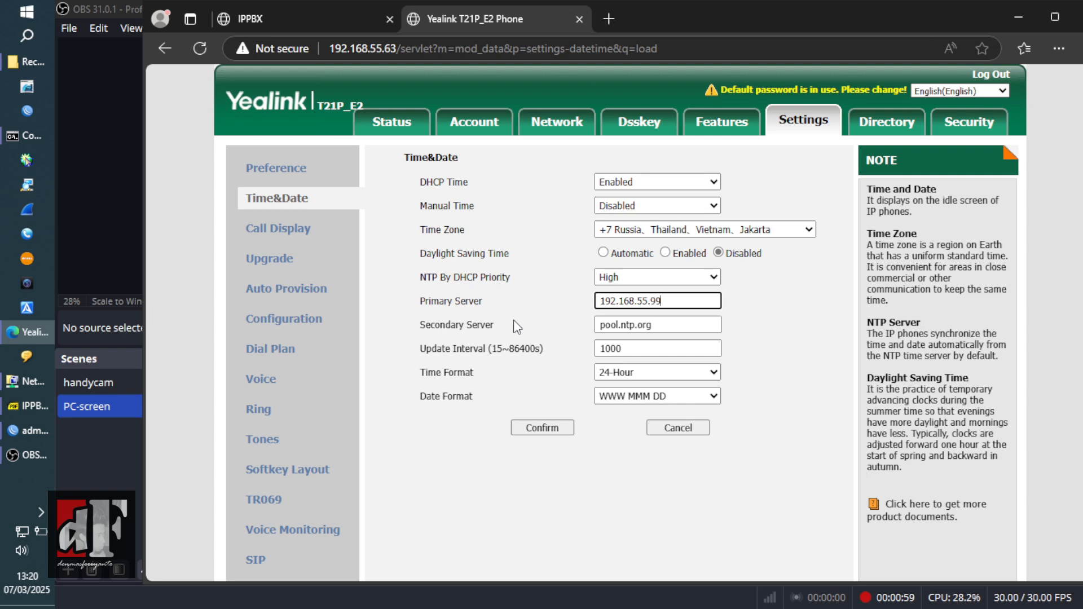
left_click(602, 324)
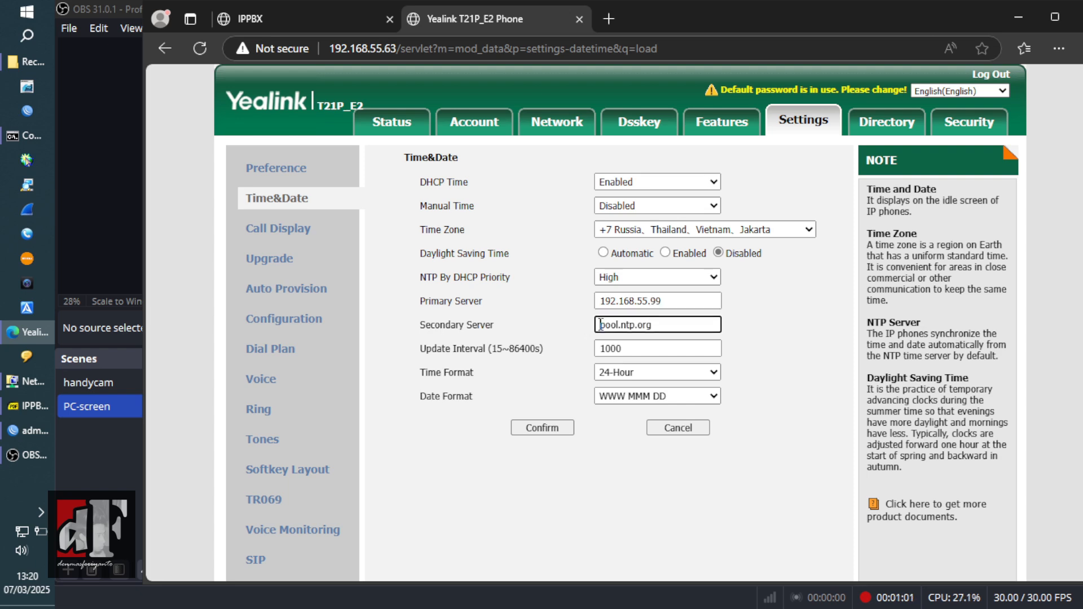
type("id.")
- Choose 12-Hour time and DD MMM YYYY date format, then save the settings
left_click(650, 377)
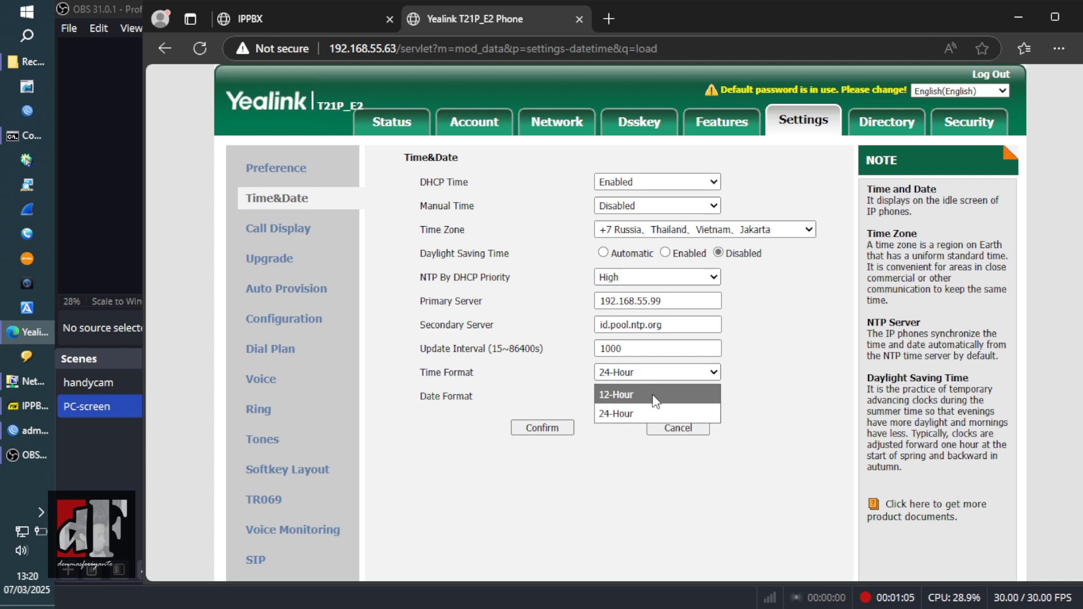
left_click(654, 395)
left_click(652, 396)
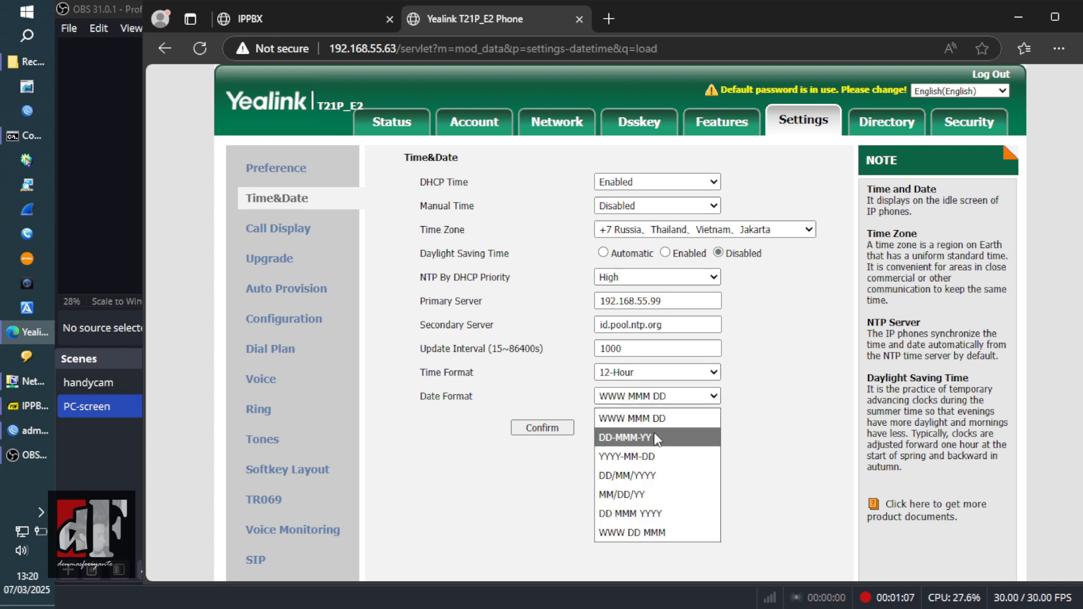
left_click(663, 510)
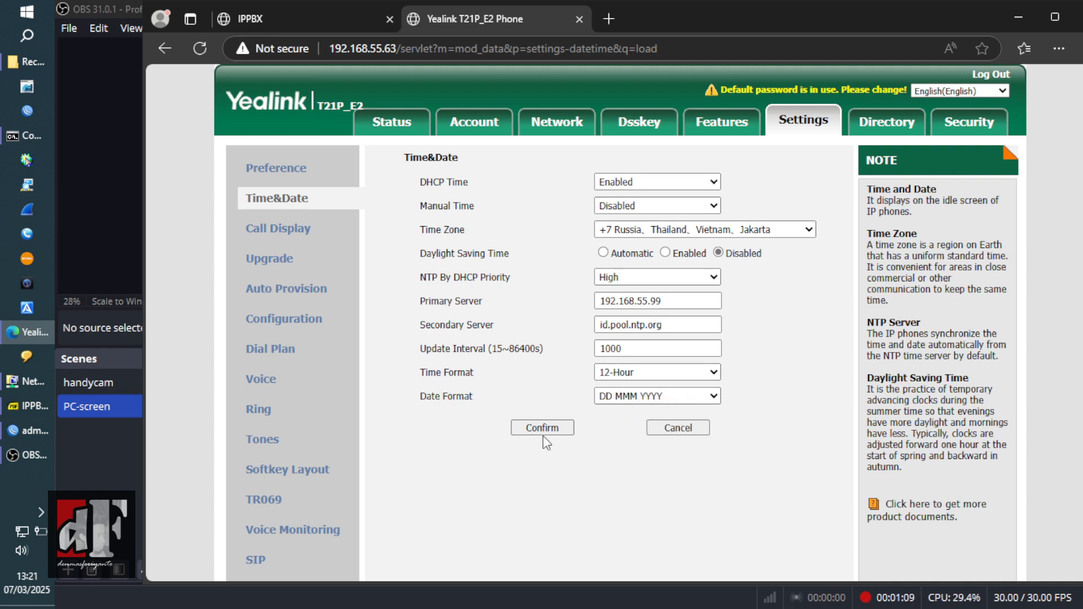
left_click(520, 432)
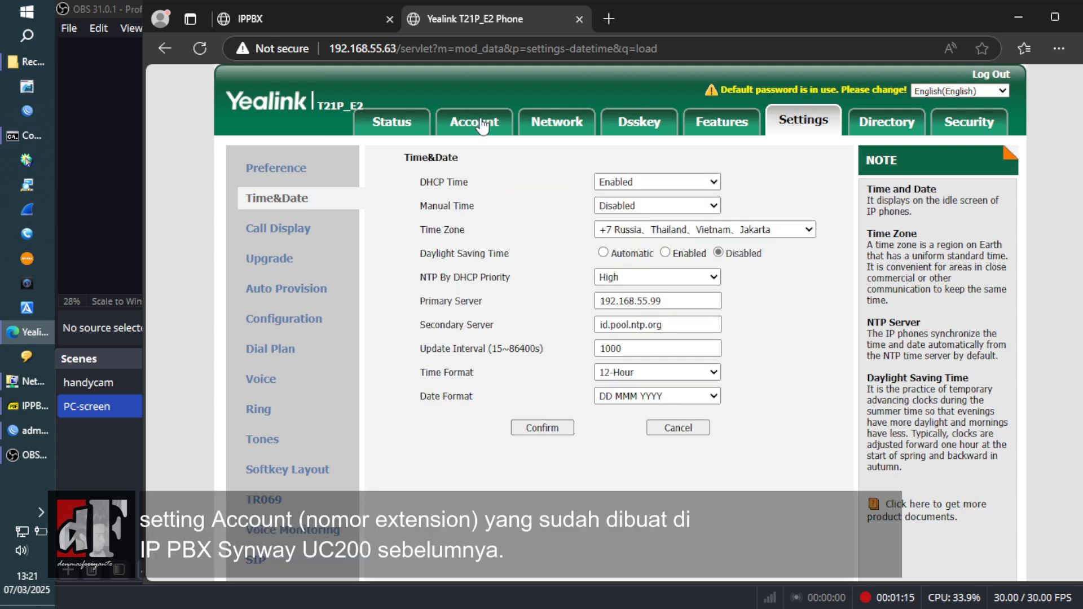
- Enable the Account1 line and set its label and display name to 1001
left_click(481, 122)
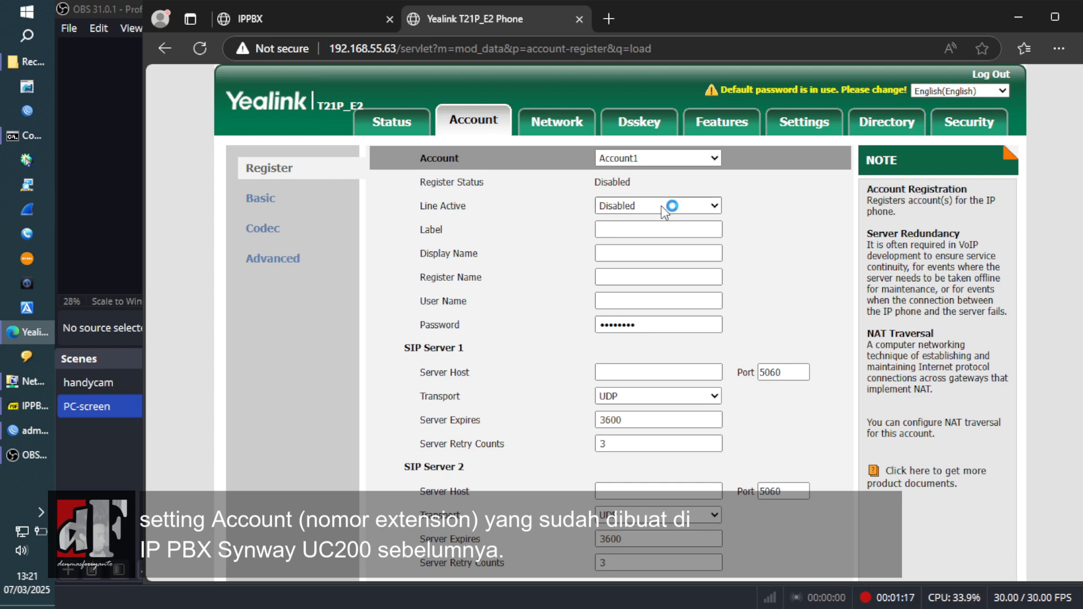
left_click(661, 206)
left_click(666, 247)
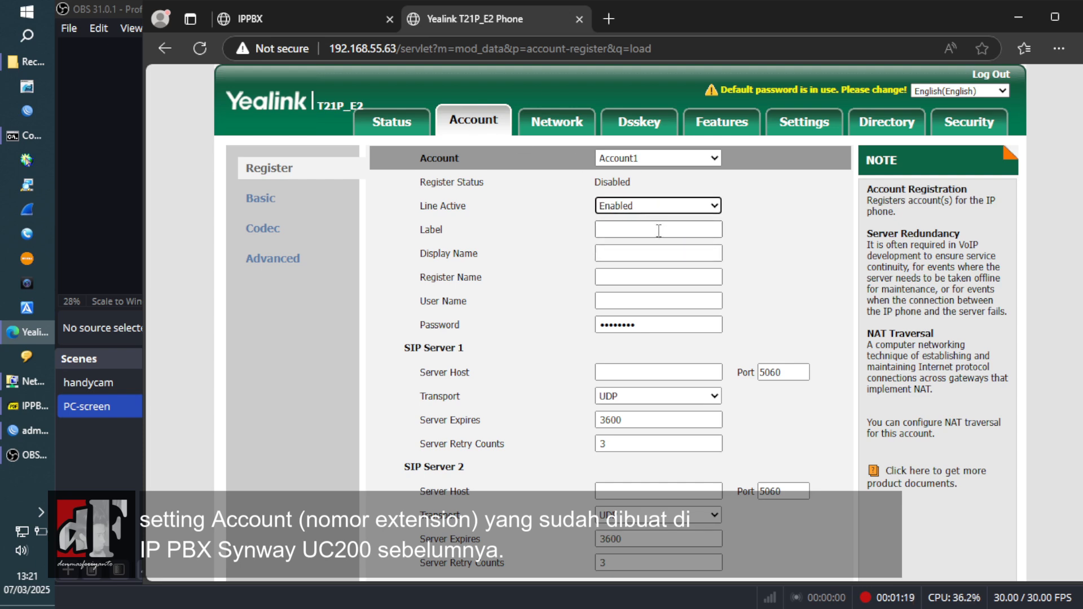
left_click(659, 230)
type("1001")
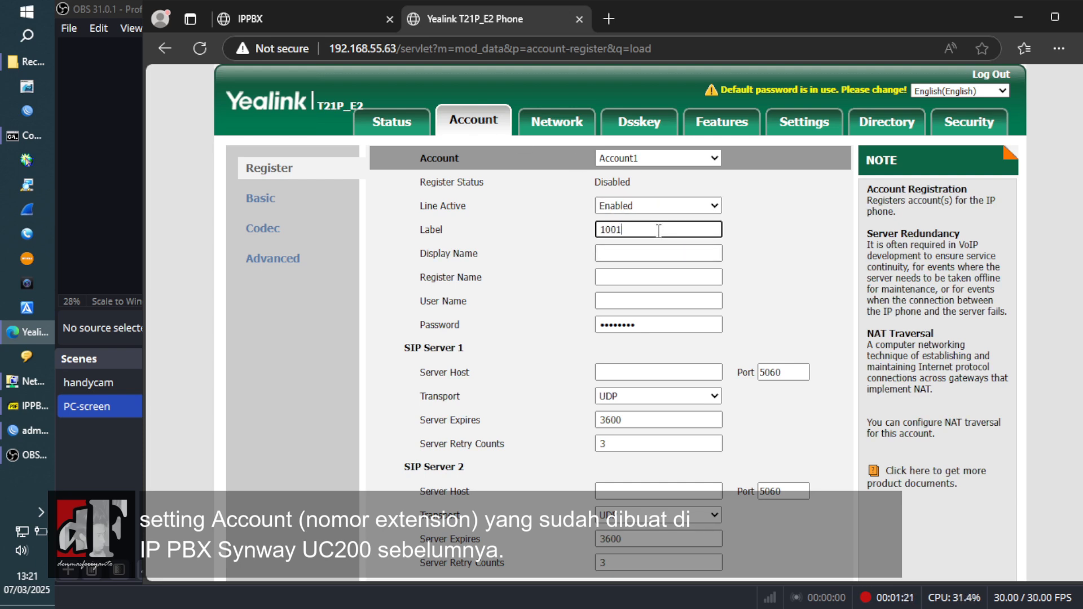
key("Tab")
type("101")
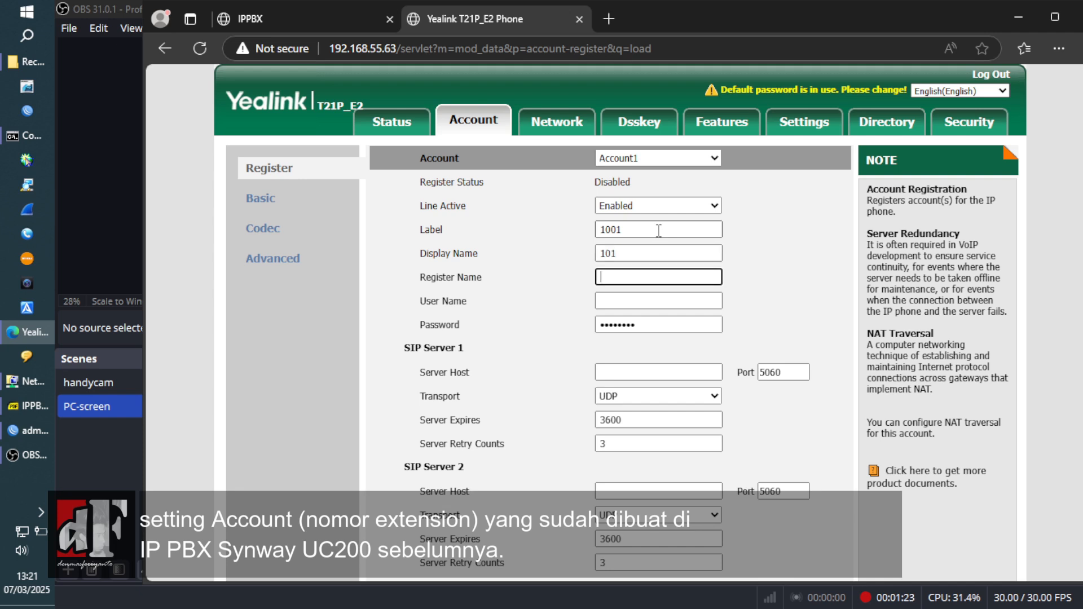
key("Tab")
left_click(651, 250)
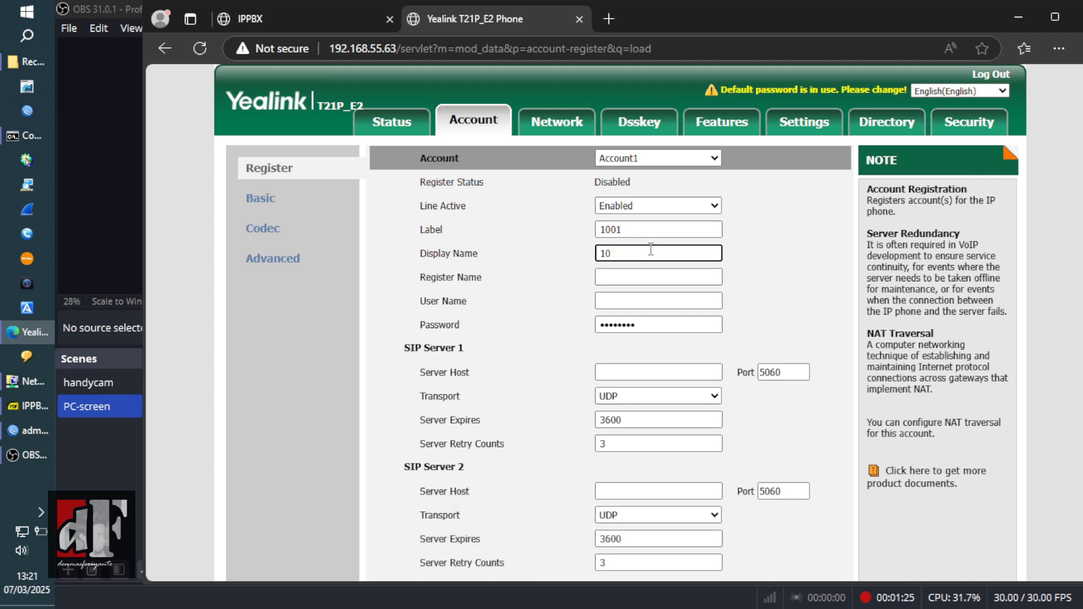
- Enter register and user name 1001, the password, server host 192.168.55.99, and save
key("Tab")
type("1001")
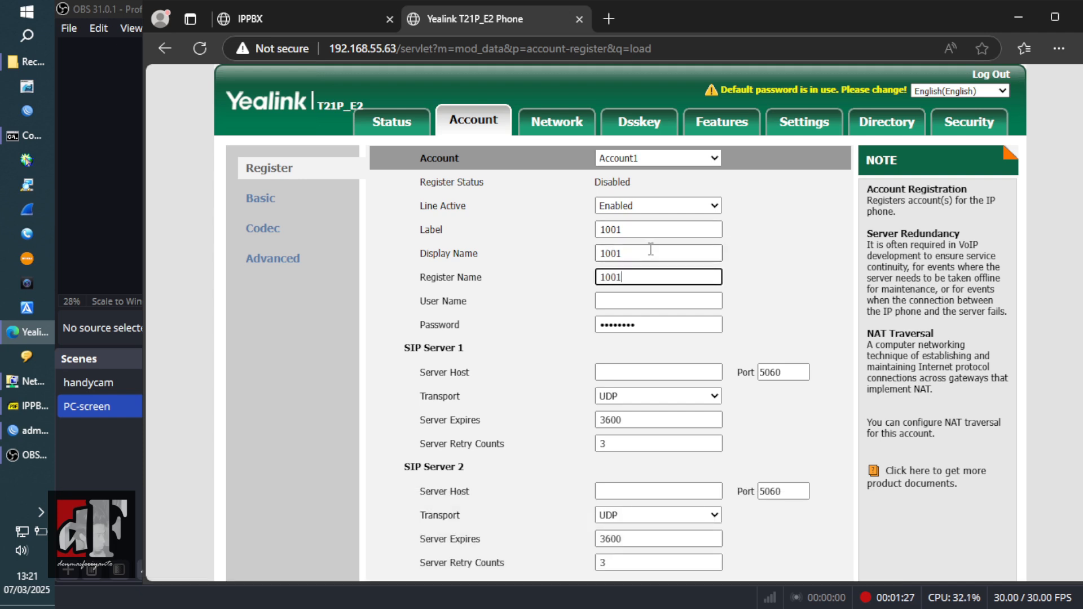
key("Tab")
key("Tab")
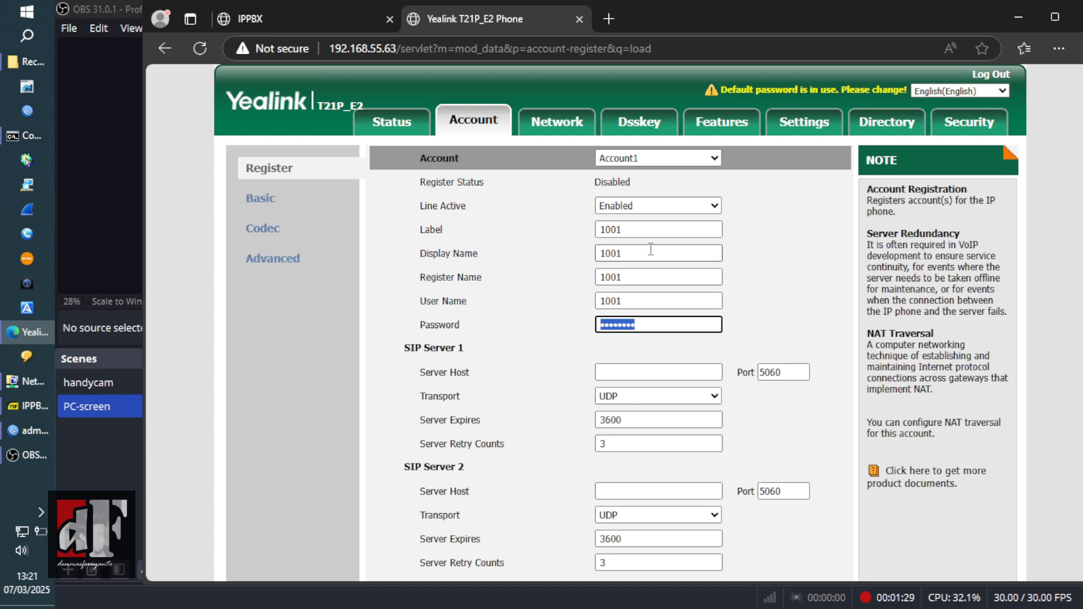
type("1")
key("Tab")
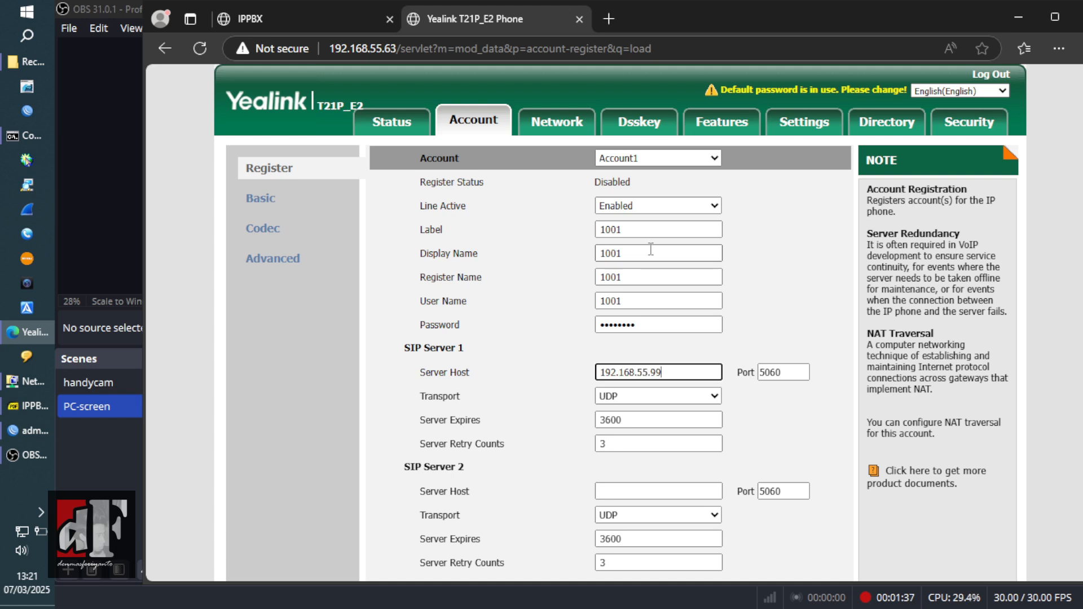
left_click(831, 289)
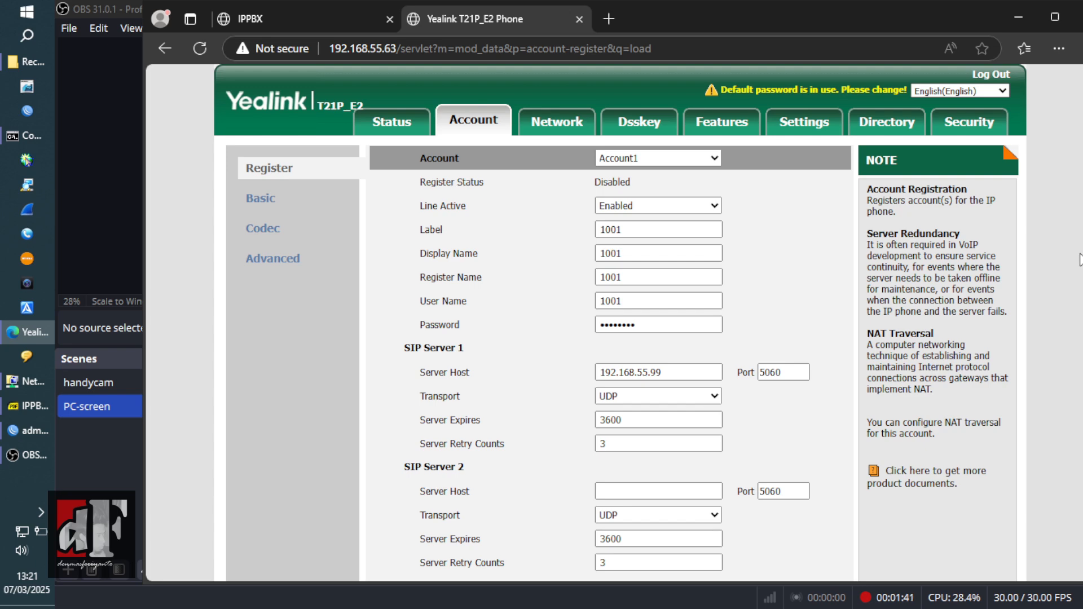
left_click(1049, 17)
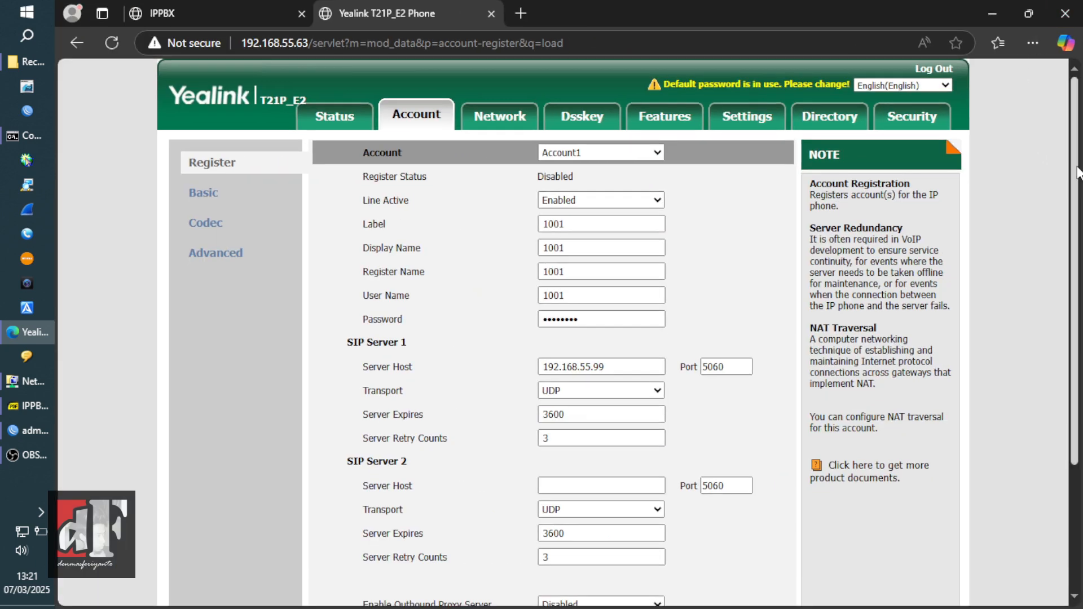
scroll(1044, 152, "down", 3)
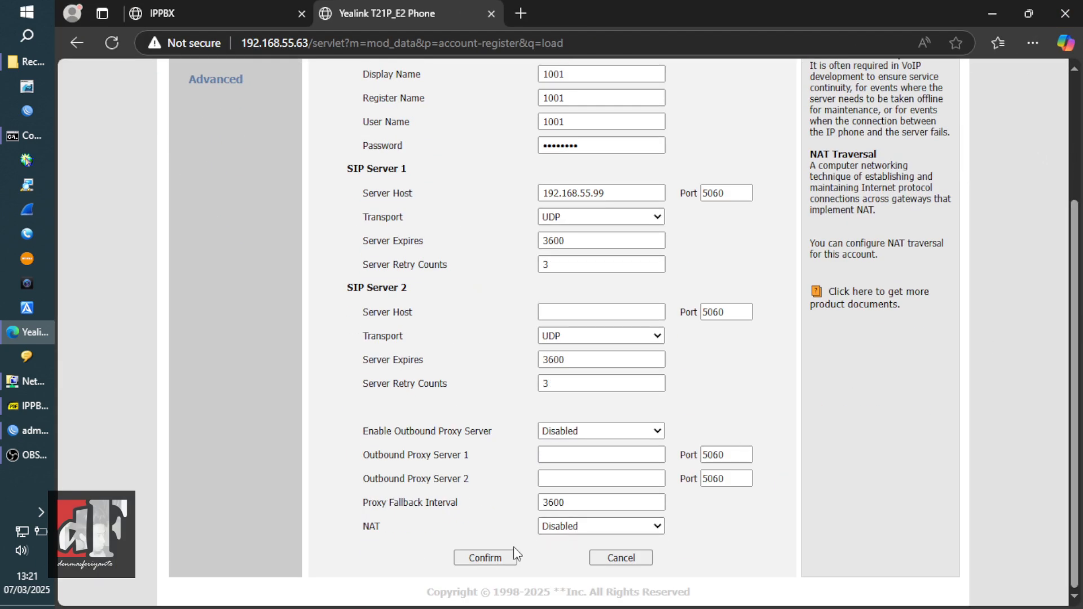
left_click(488, 557)
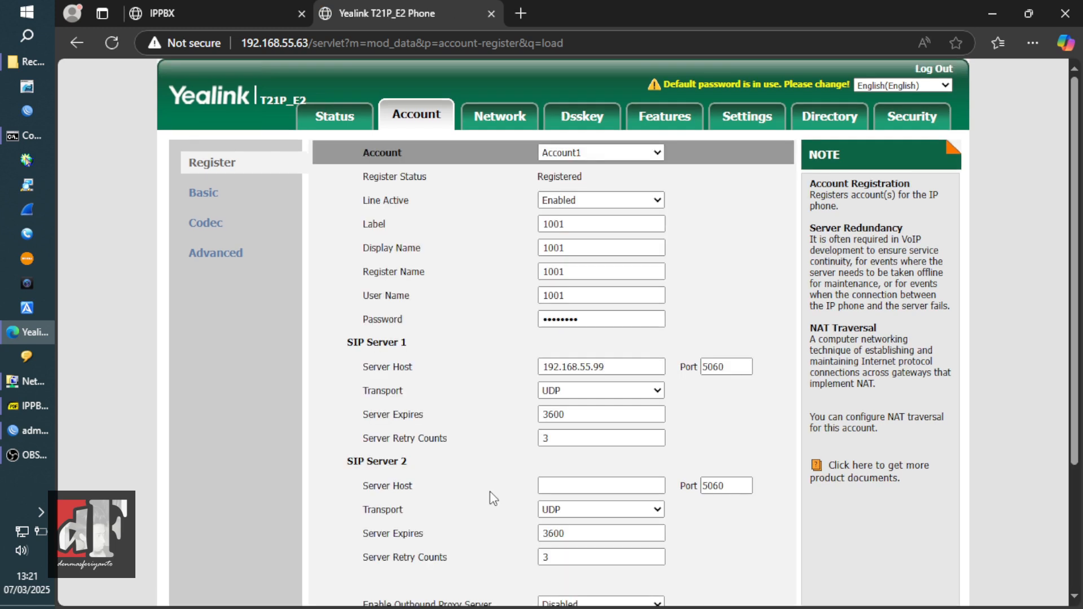
double_click(560, 176)
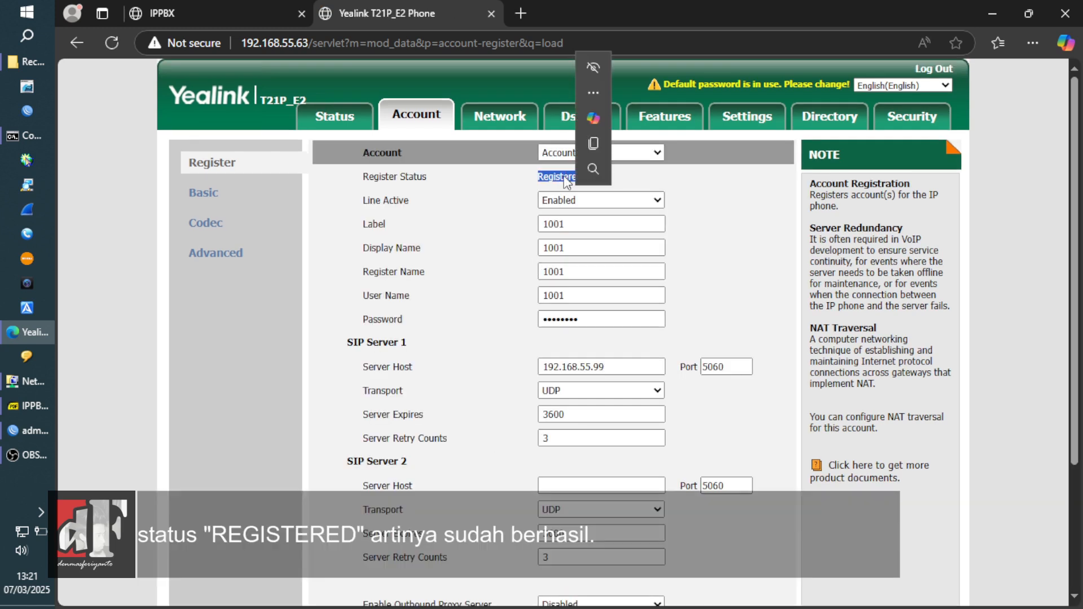
left_click(334, 116)
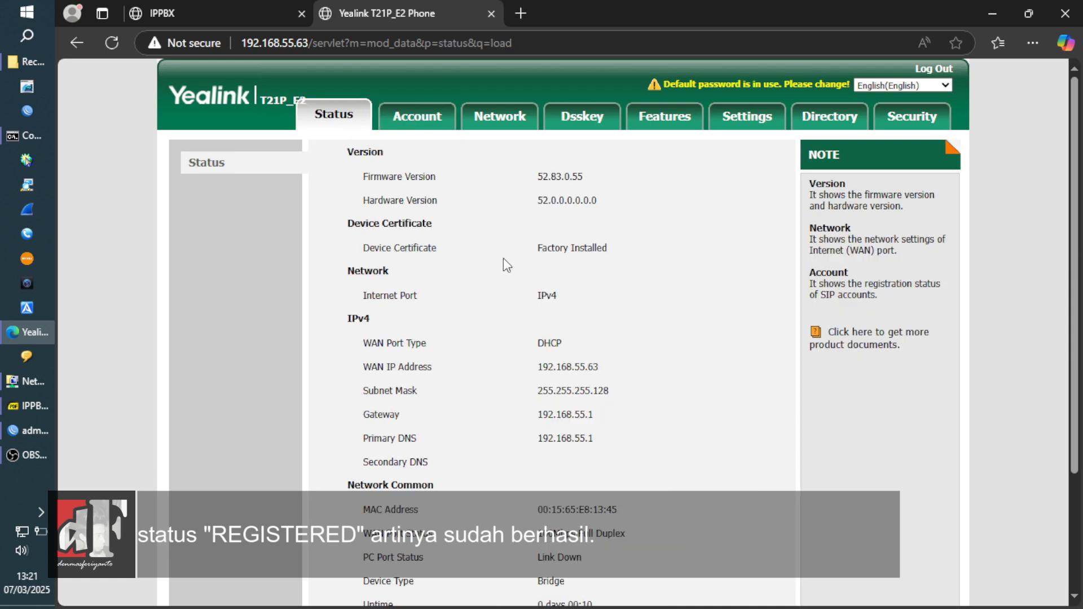
scroll(1078, 310, "down", 3)
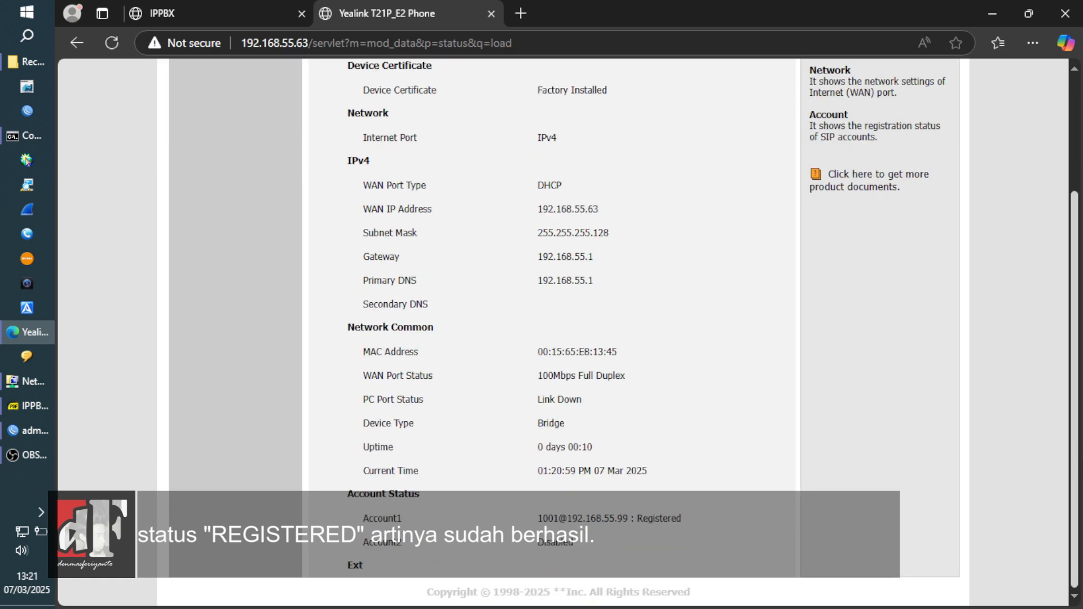
double_click(662, 515)
left_click(742, 531)
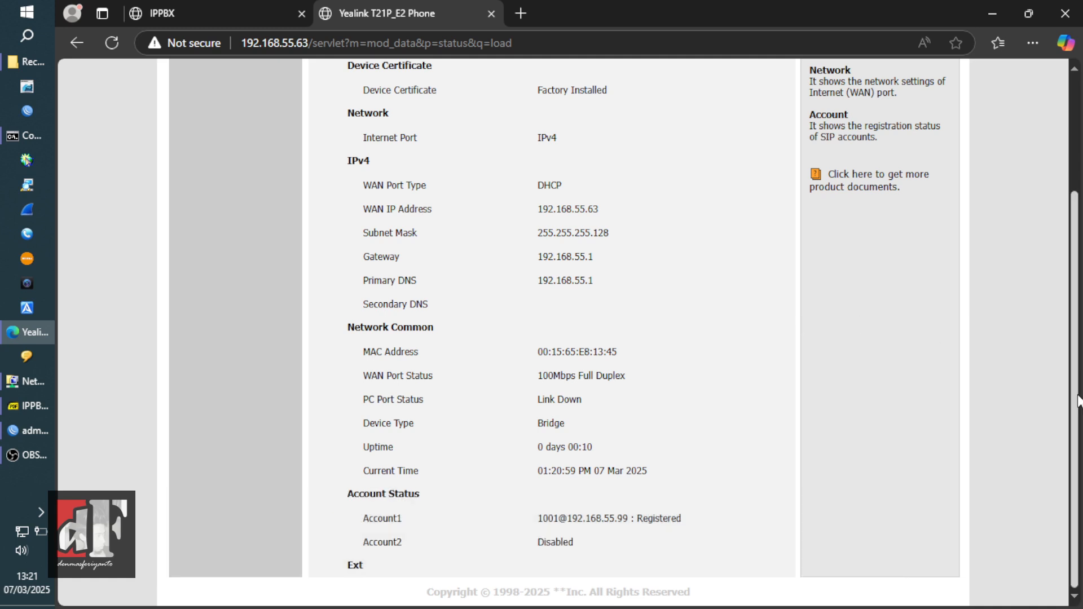
scroll(1075, 398, "up", 3)
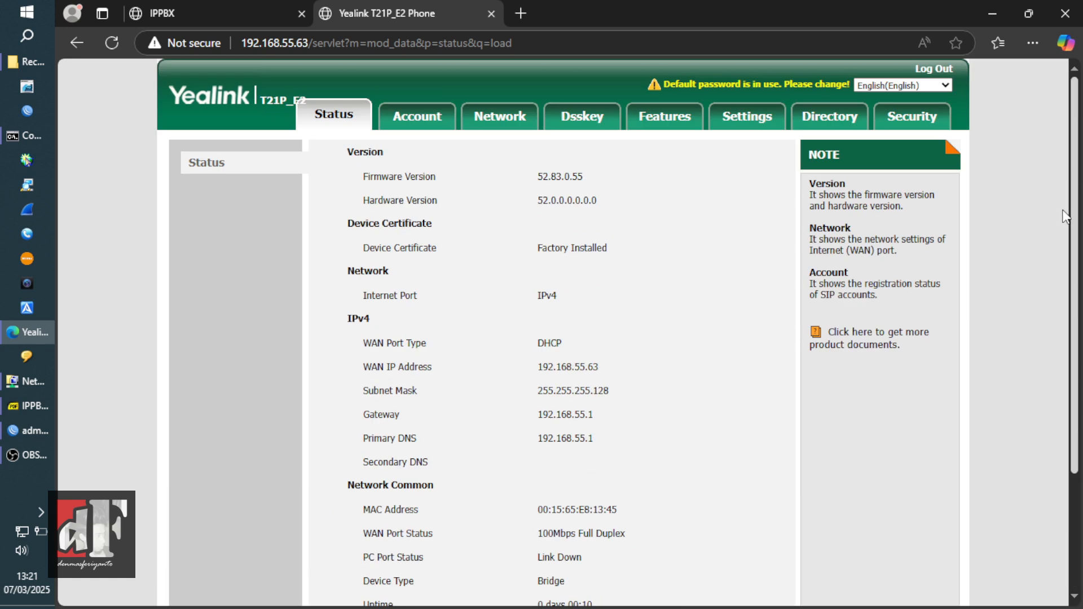
left_click(922, 70)
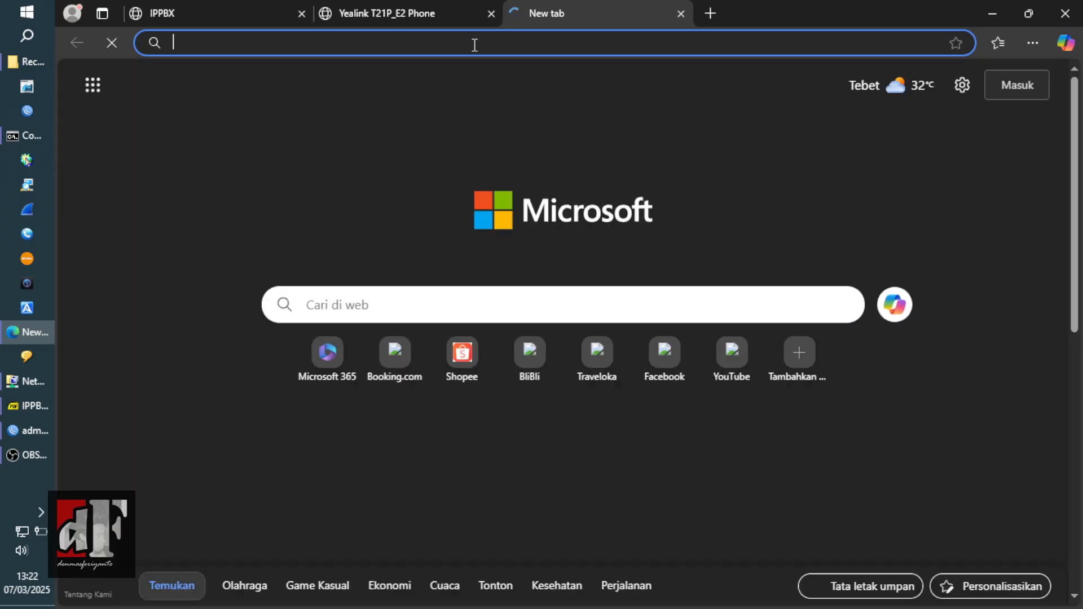
- Sign in to the second phone at 192.168.55.87 and open its Settings
type("192")
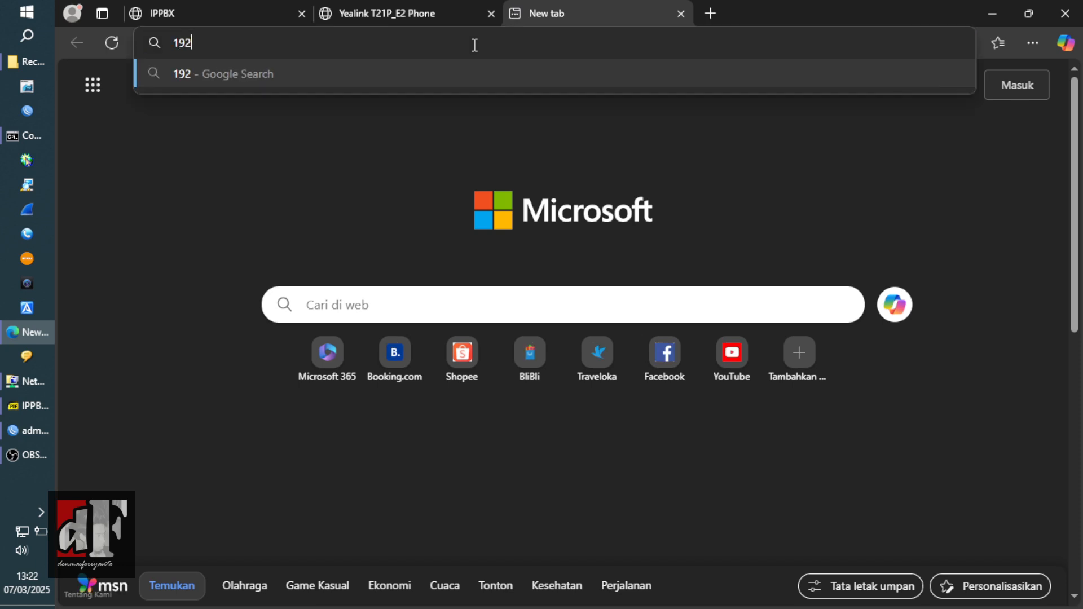
type(".168.55.87")
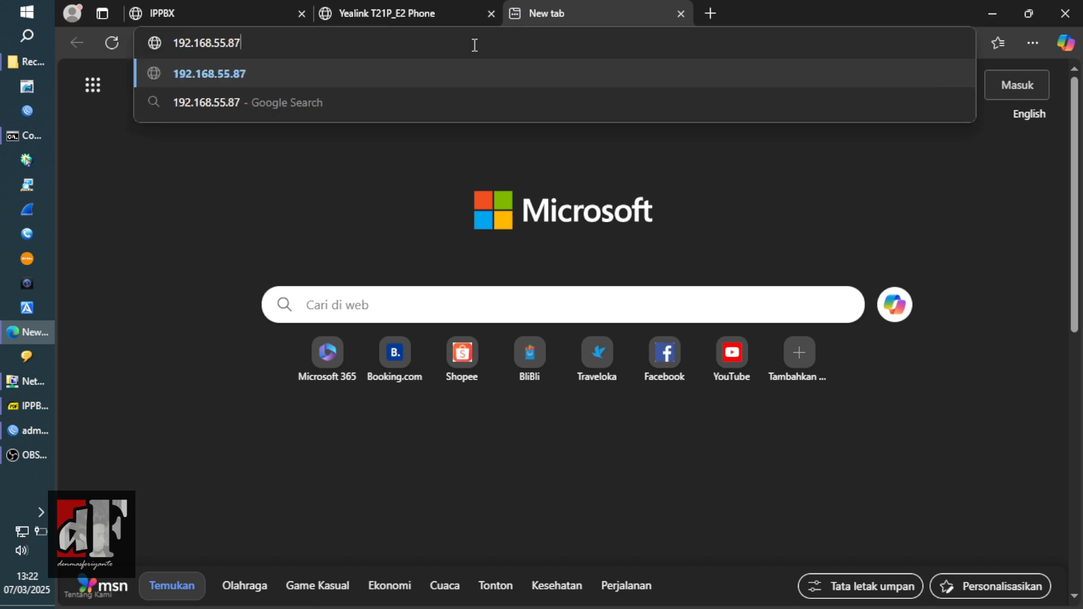
key("Return")
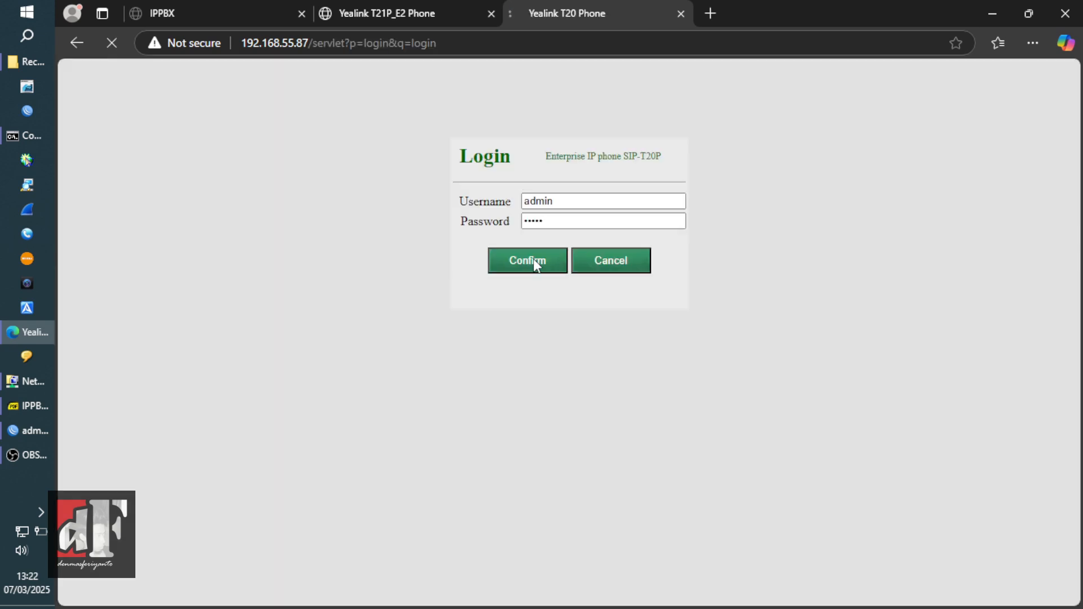
left_click(533, 260)
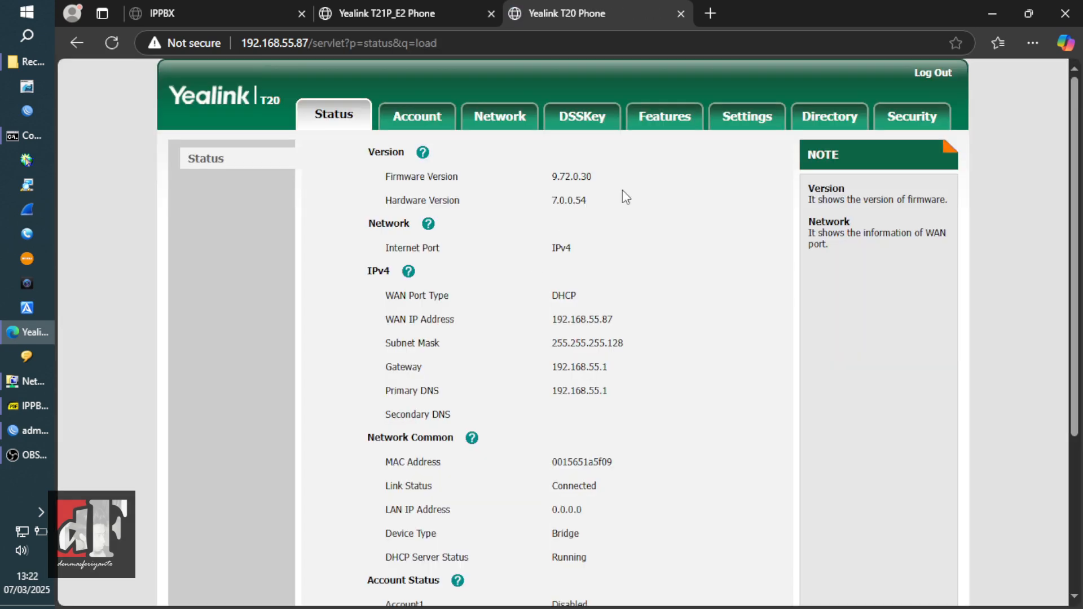
left_click(744, 124)
- Enable DHCP time and set the time zone to +7 Thailand(Bangkok)
left_click(249, 192)
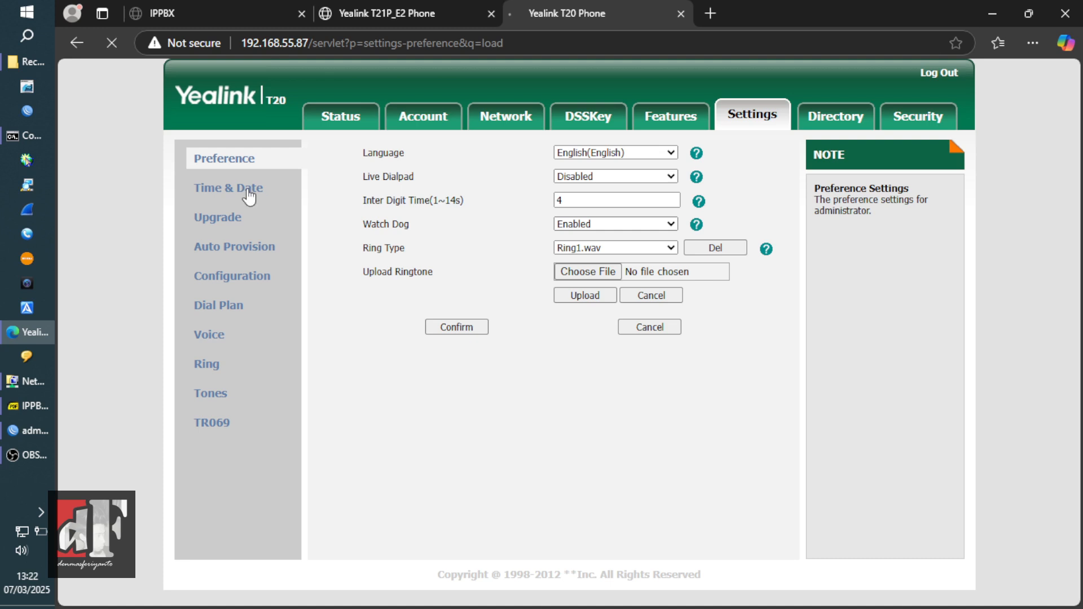
left_click(632, 178)
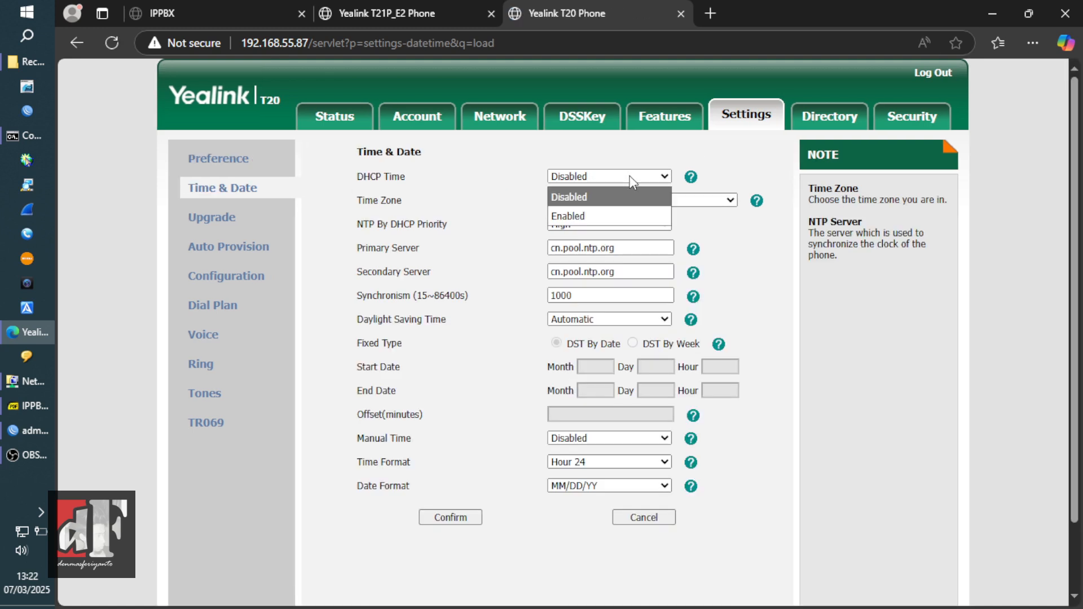
left_click(631, 216)
left_click(694, 201)
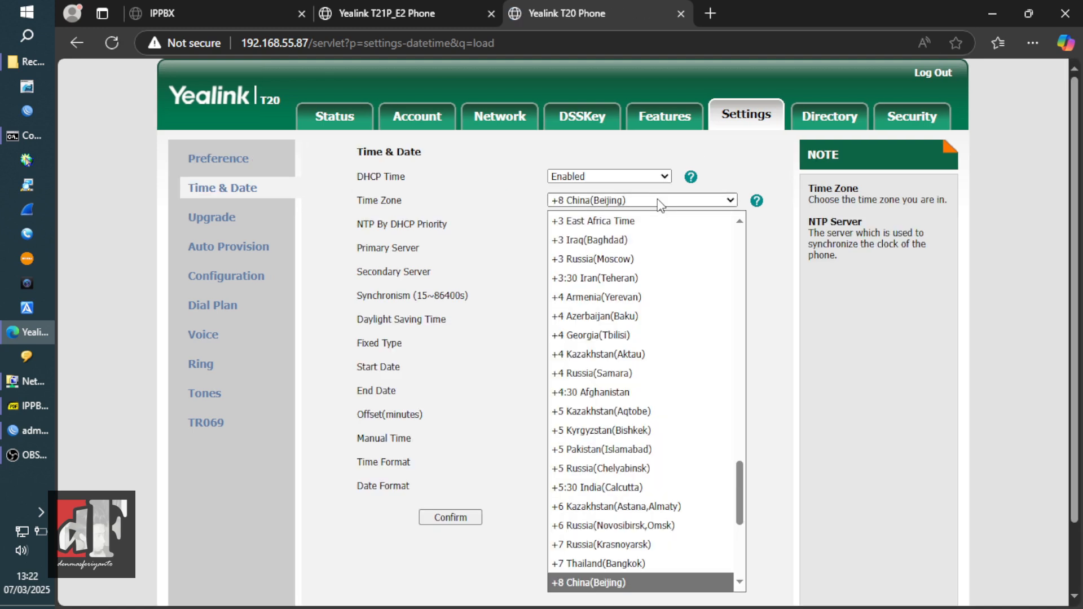
left_click(682, 563)
- Set NTP servers 192.168.55.99 and id.pool.ntp.org, and disable daylight saving time
left_click_drag(629, 248, 440, 266)
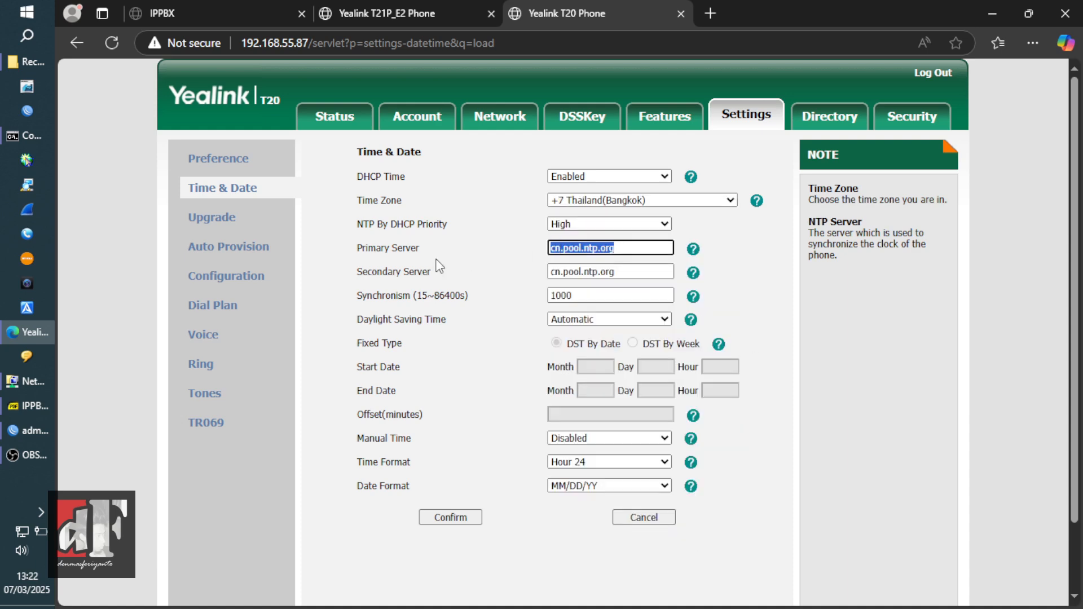
type("192.168.55.99")
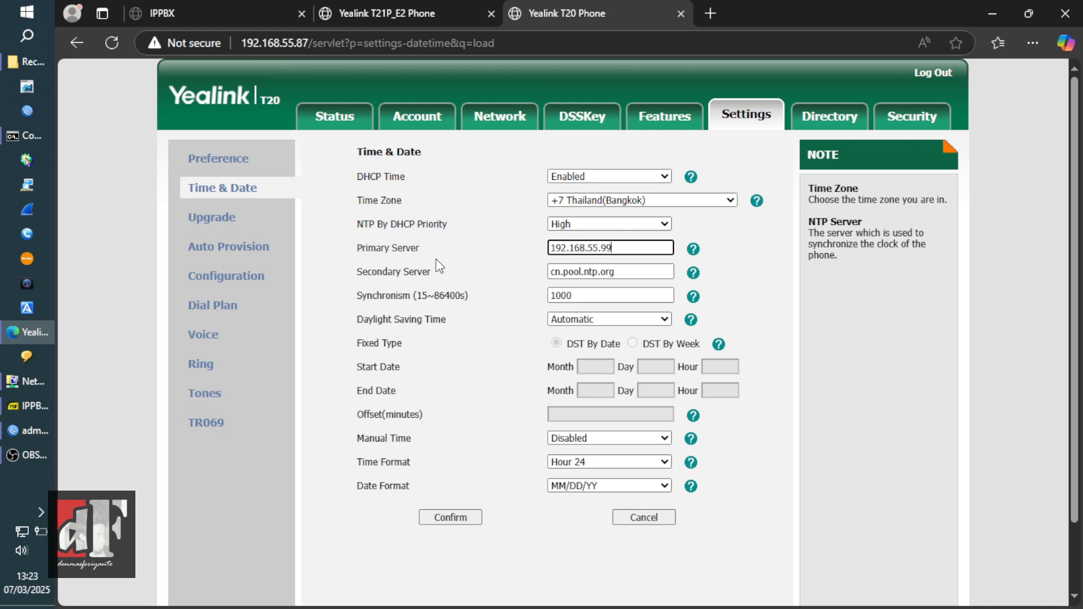
key("Tab")
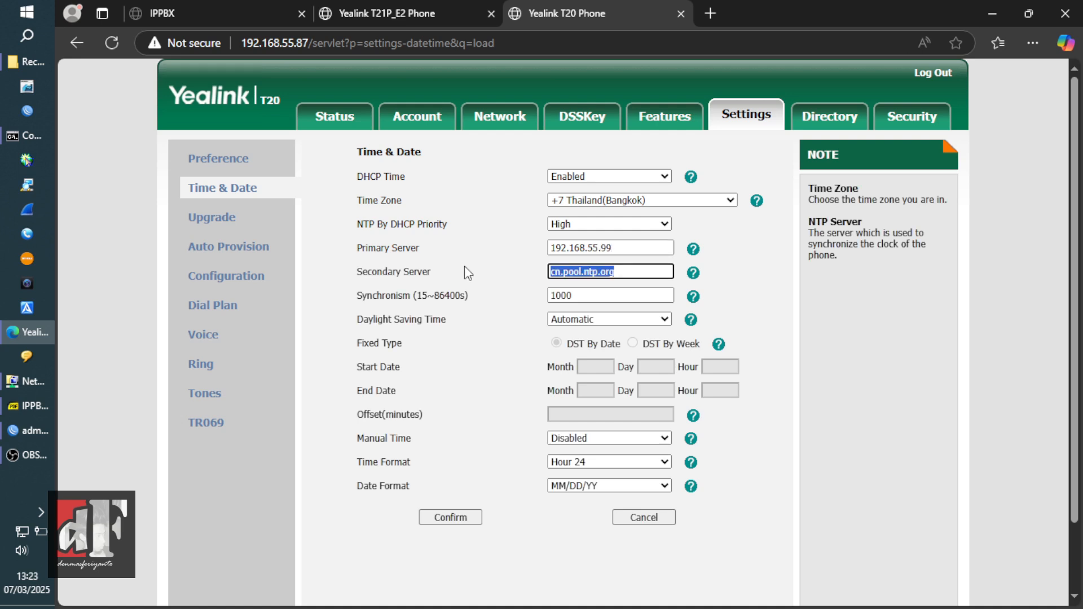
left_click(560, 273)
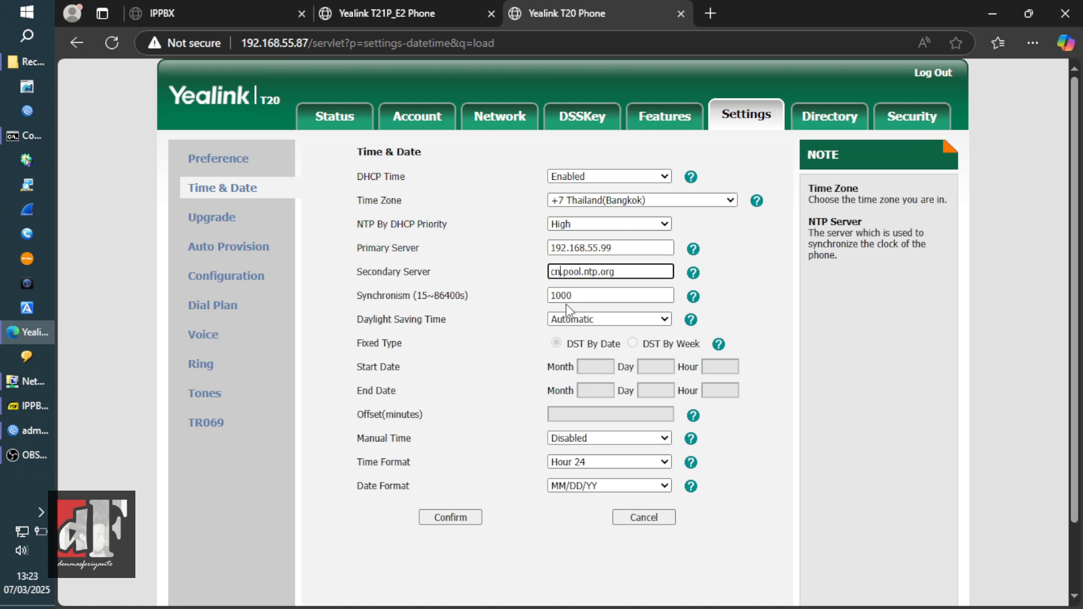
key("BackSpace")
key("BackSpace")
type("id")
left_click(625, 318)
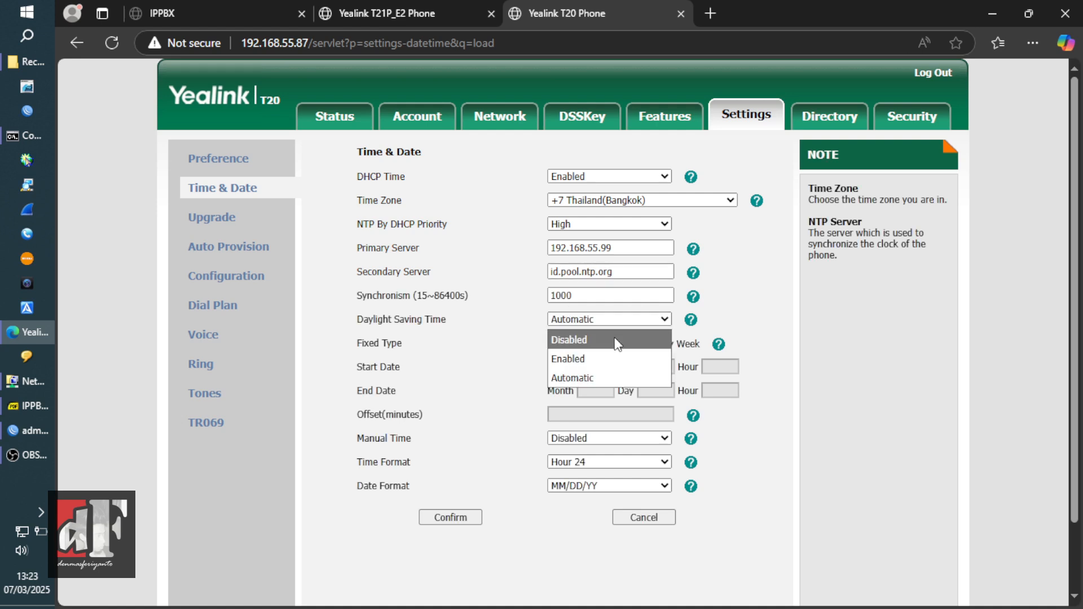
left_click(618, 341)
- Choose 12-hour time and DD/MM/YY date format, then save the time settings
left_click(623, 371)
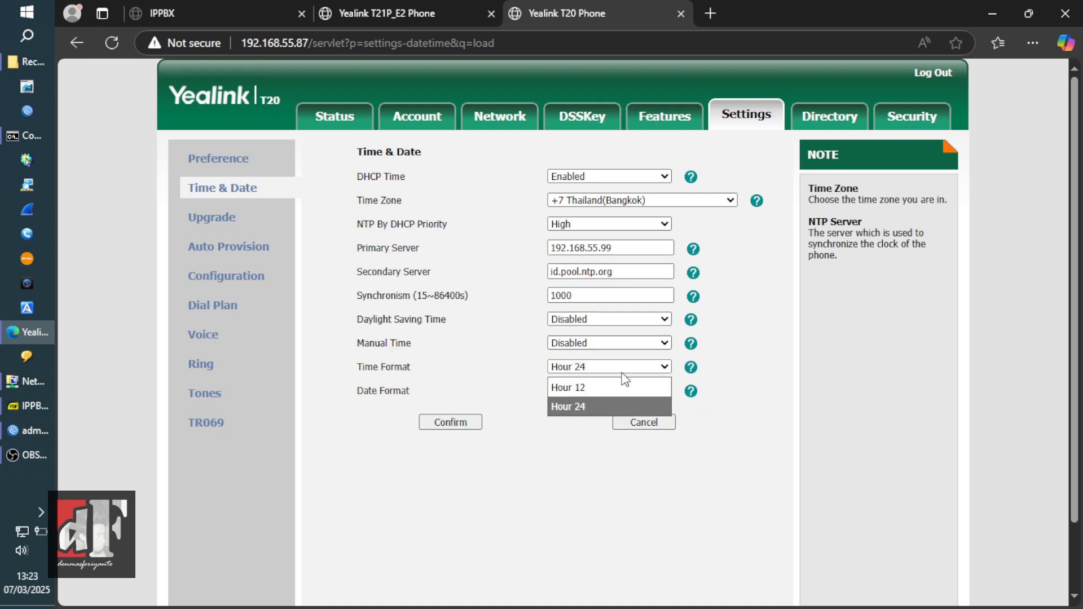
left_click(621, 387)
left_click(621, 389)
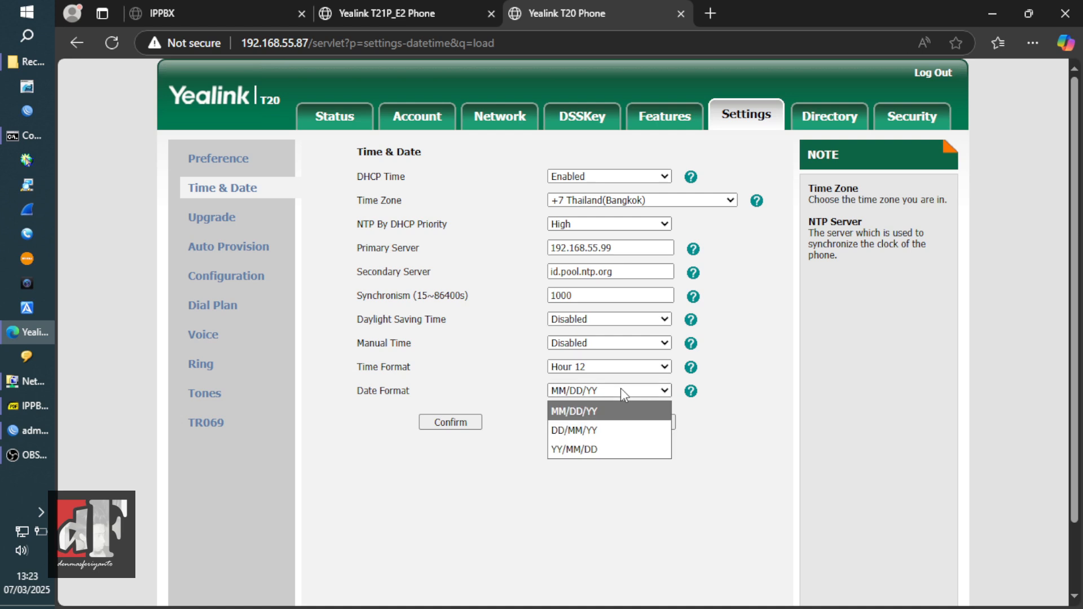
left_click(610, 434)
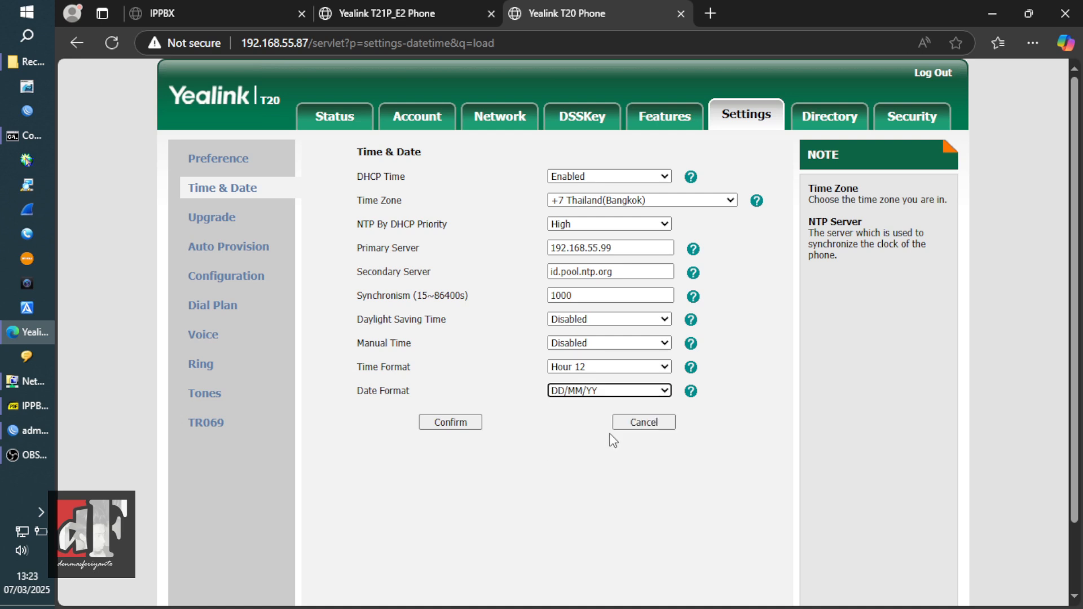
left_click(453, 422)
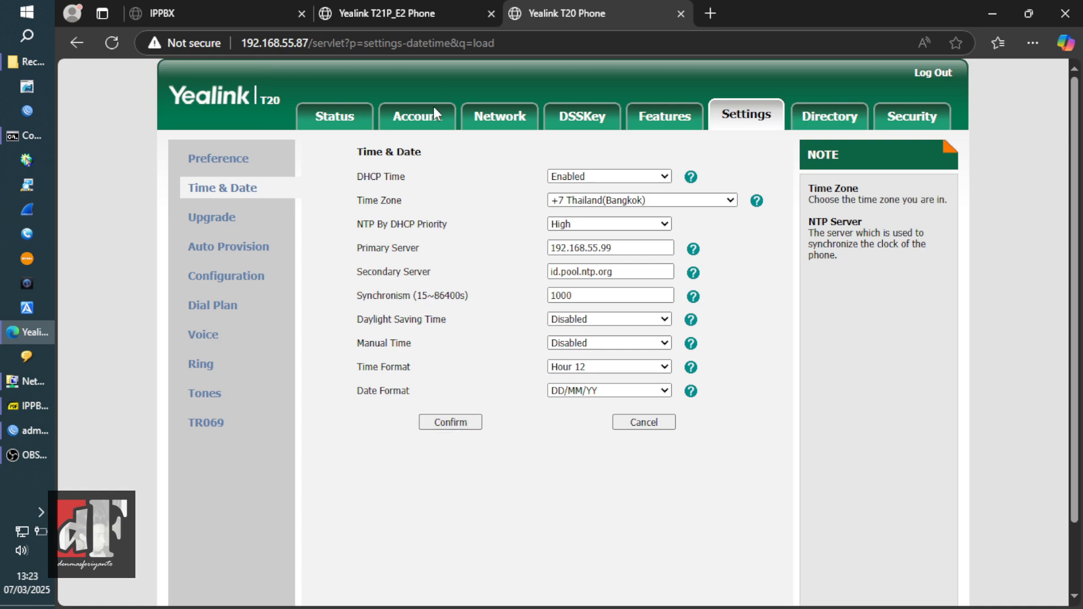
left_click(429, 119)
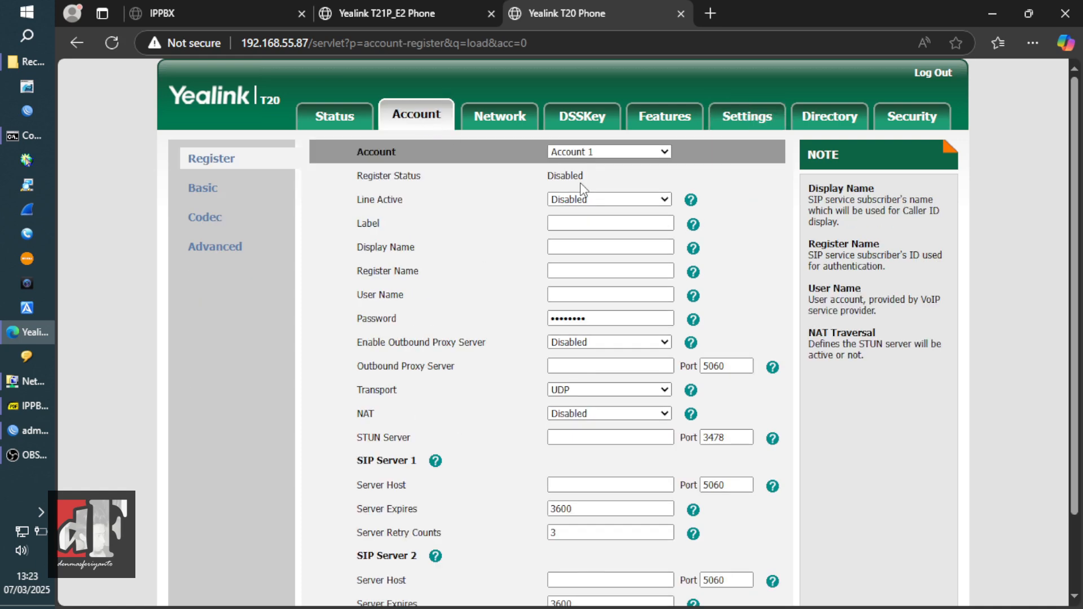
- Enable Account 1 and enter 1002 as label, display, register and user name, plus the password
left_click(620, 202)
left_click(612, 234)
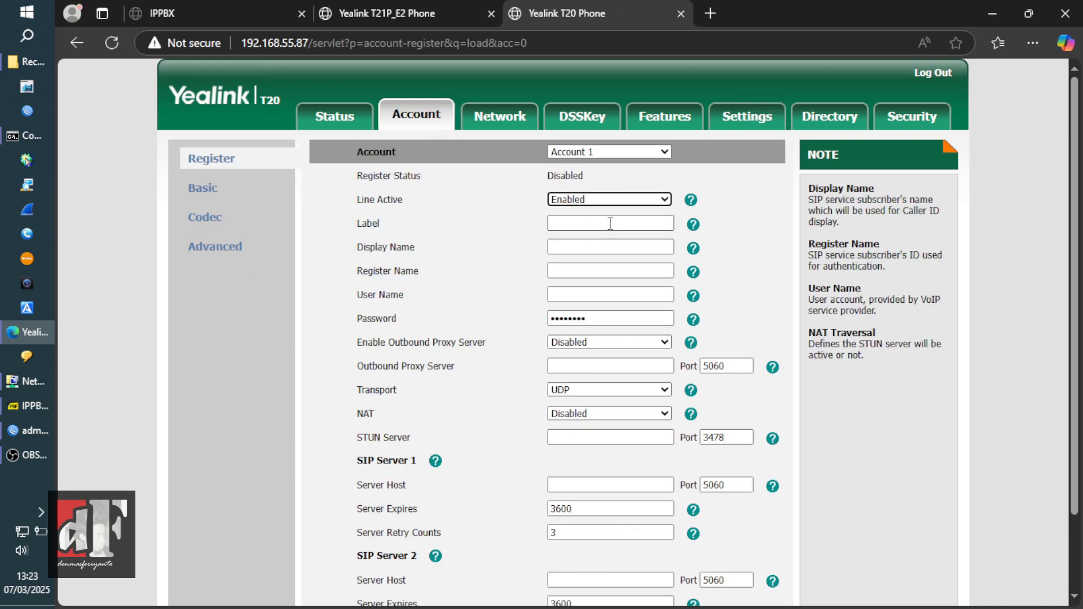
left_click(611, 223)
type("1002")
key("Tab")
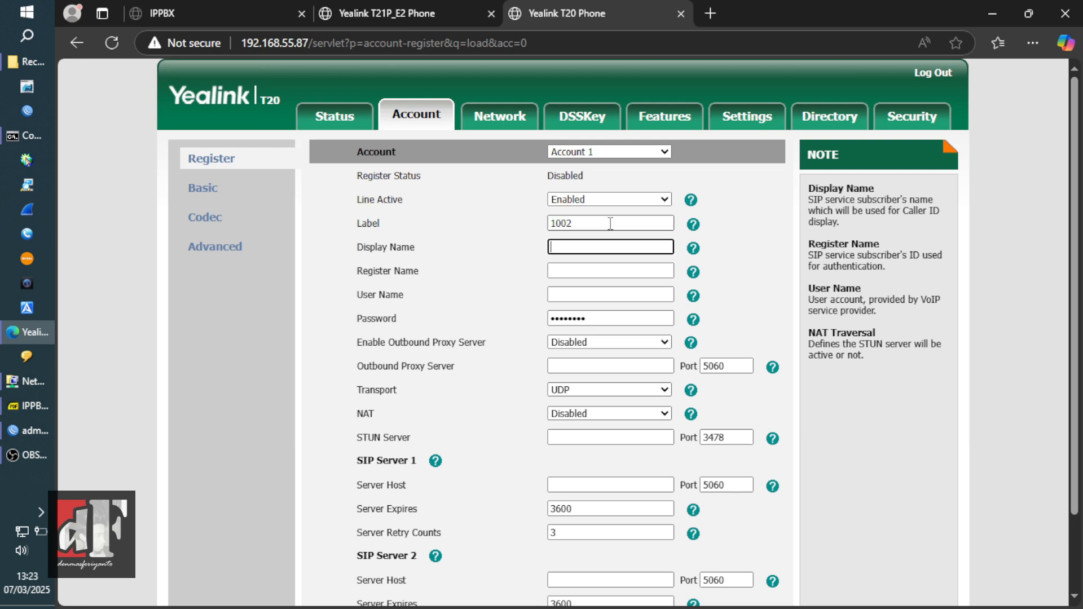
type("1002")
key("Tab")
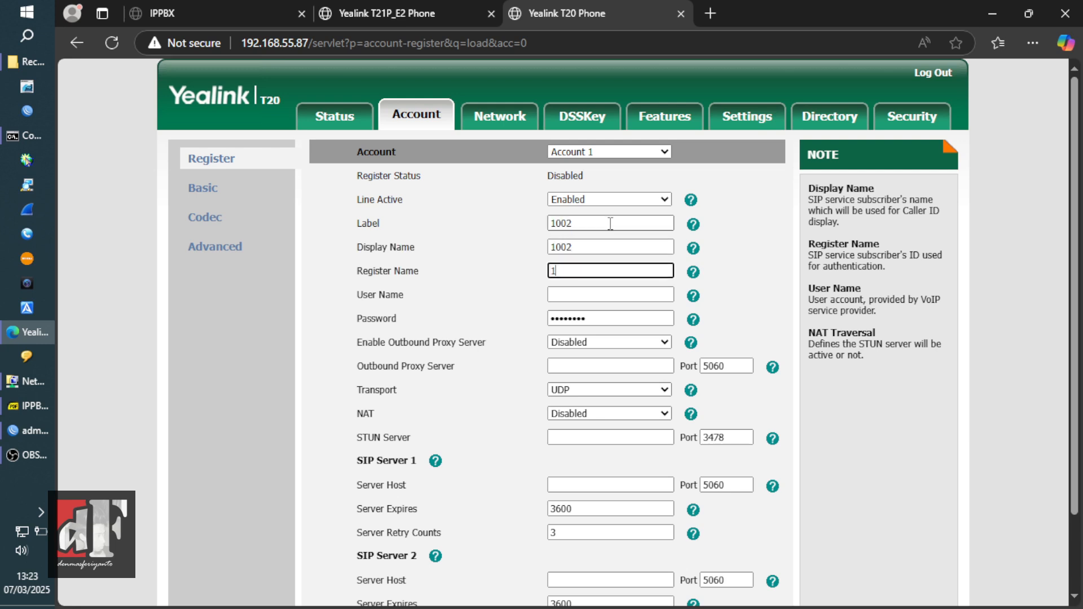
key("Tab")
type("1002")
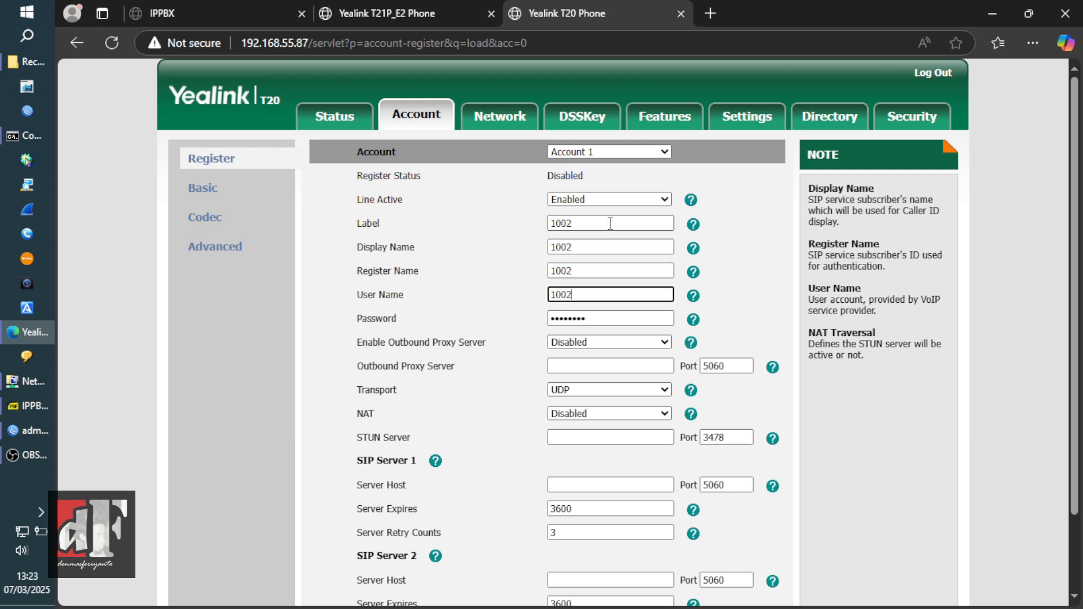
key("Tab")
type("1")
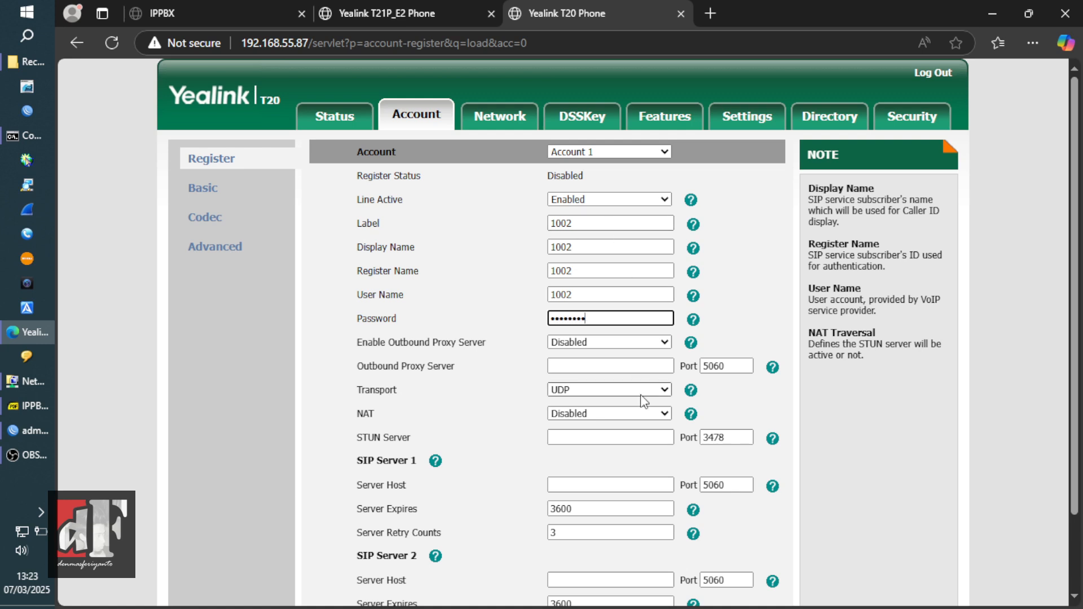
- Set SIP server host 192.168.55.99, save, and confirm the account reads Registered
left_click(613, 486)
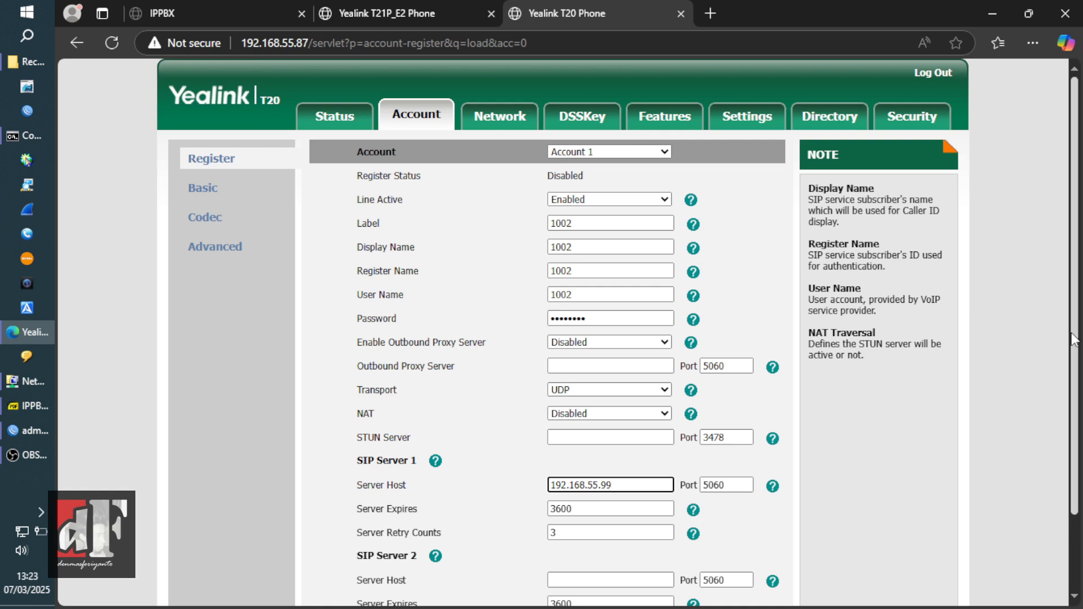
scroll(1077, 342, "down", 3)
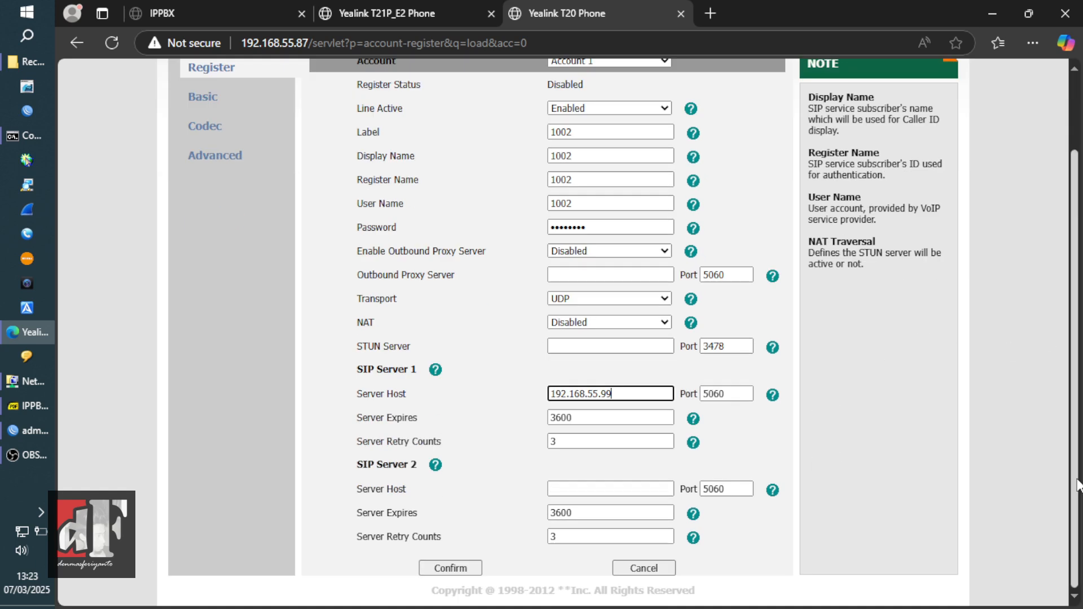
left_click(467, 569)
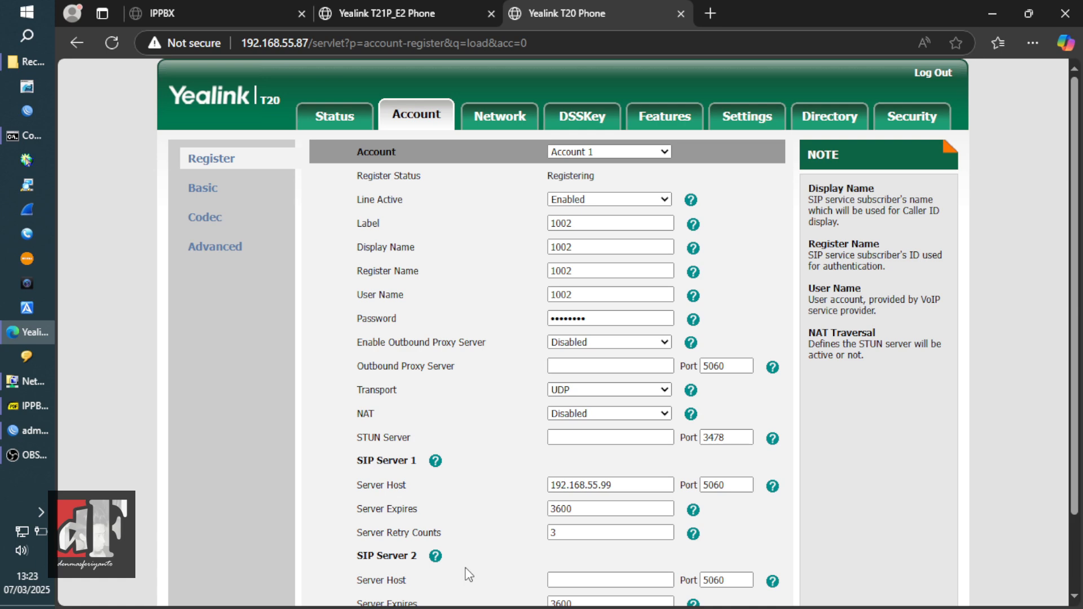
double_click(587, 177)
- Verify account 1002 is Registered, log out, and view PBX Monitor listing 1001 and 1002 Registered
left_click(337, 121)
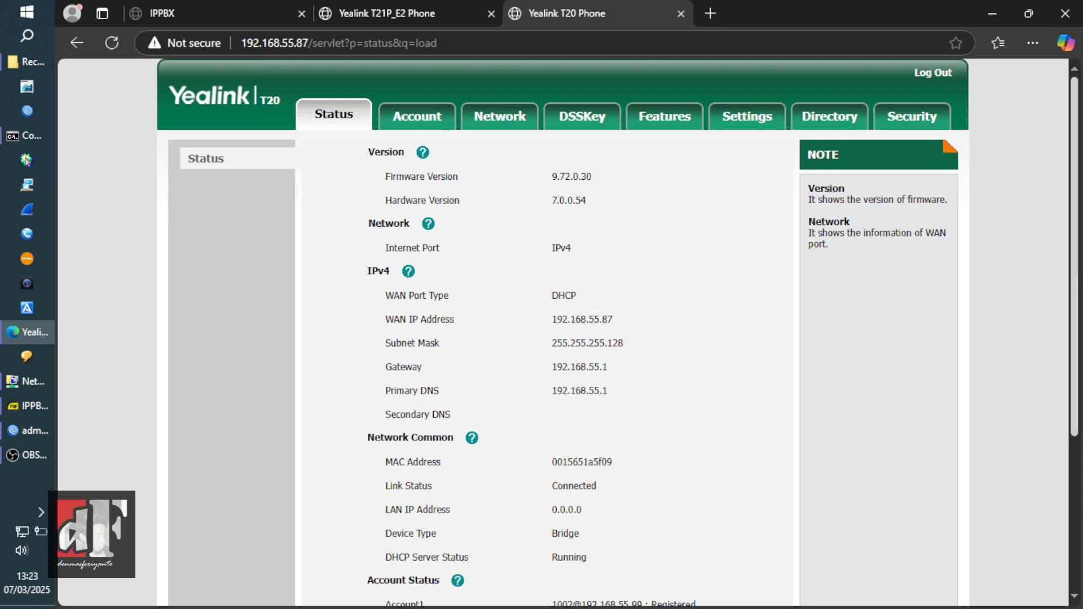
scroll(852, 300, "down", 5)
double_click(671, 375)
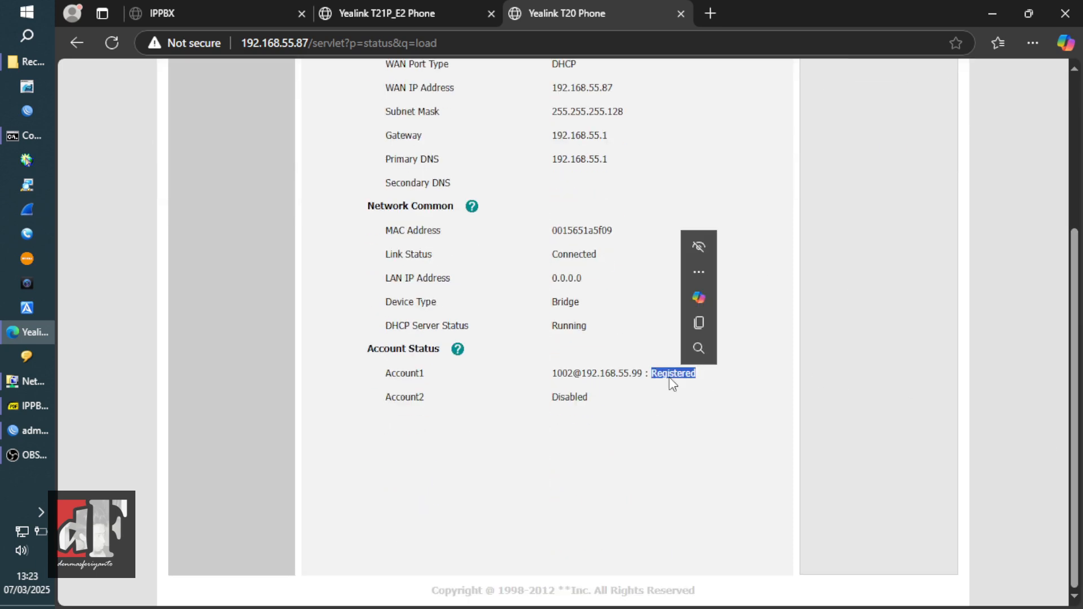
scroll(912, 389, "up", 5)
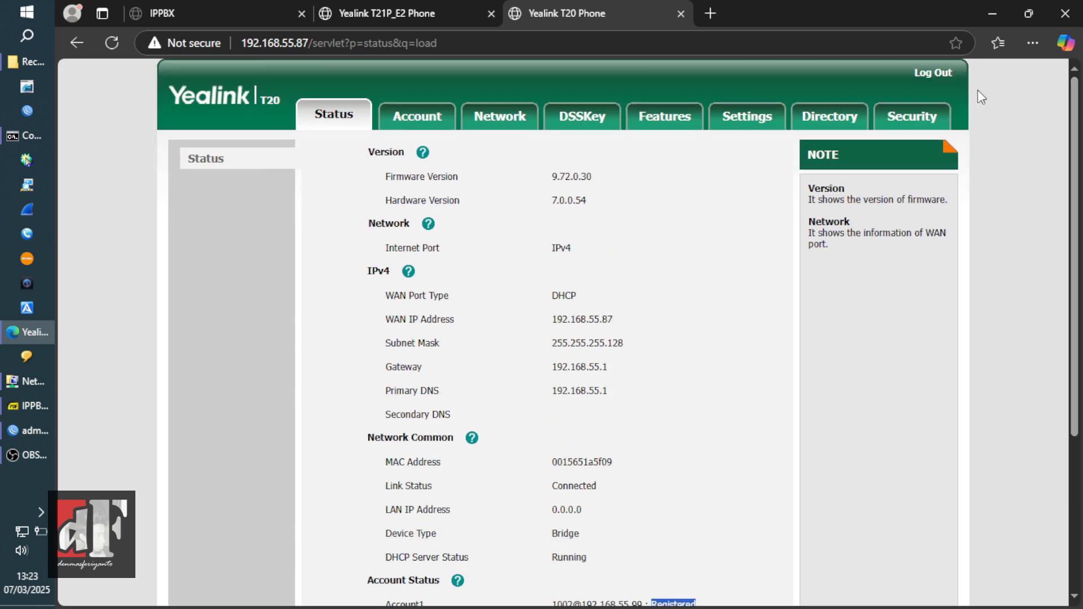
left_click(934, 73)
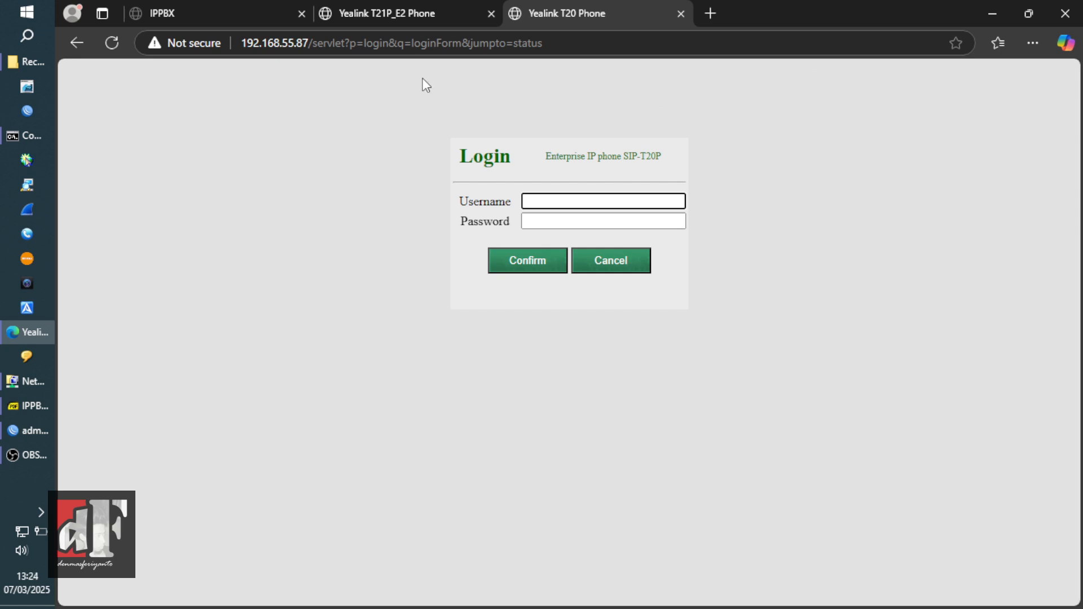
left_click(223, 12)
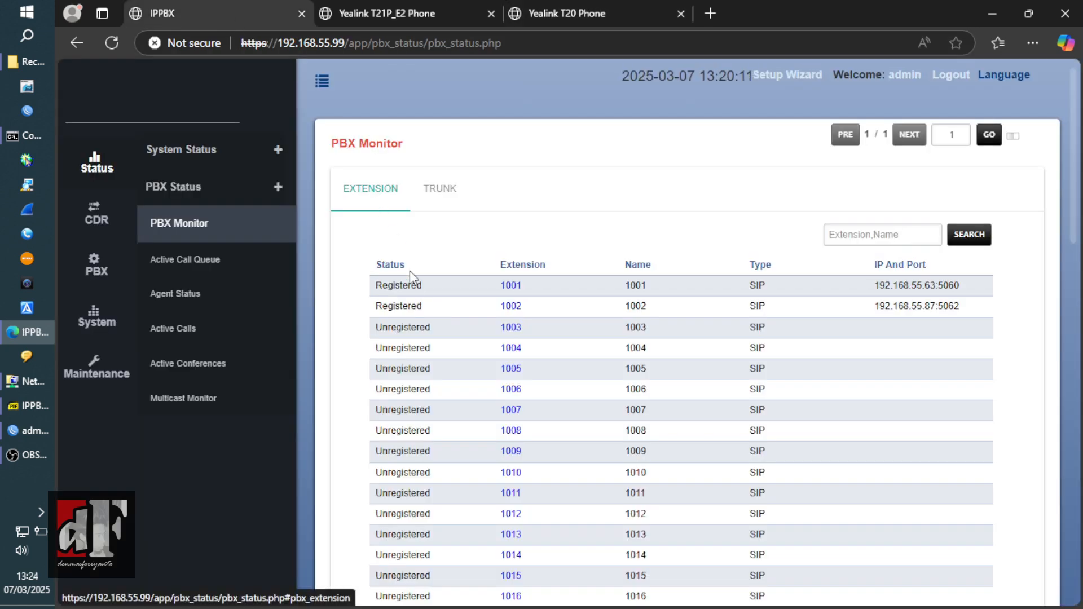